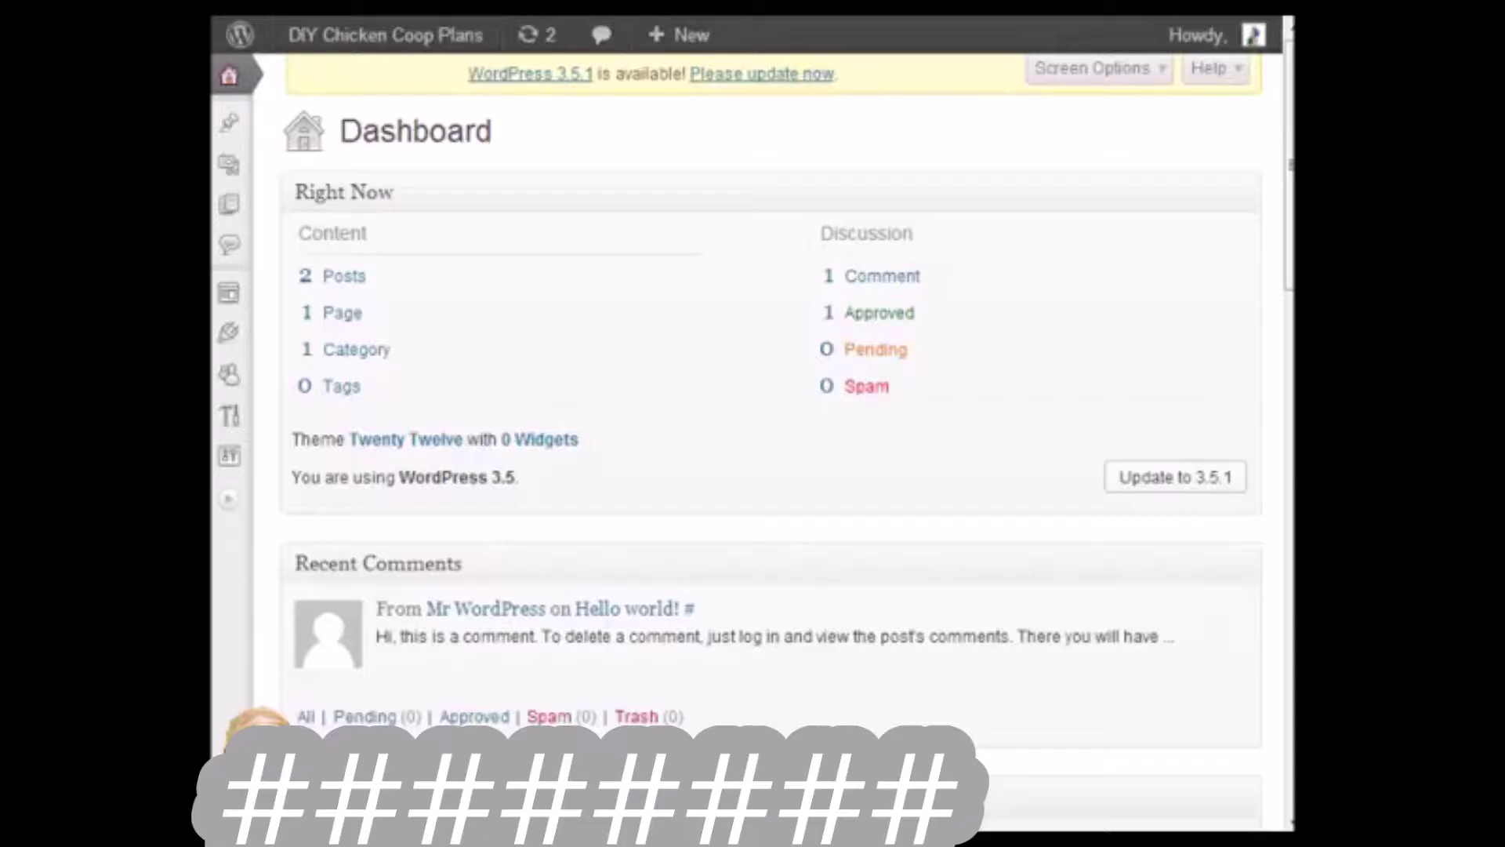
Bring up the Plugins menu from the DIY Chicken Coop Plans Dashboard sidebar.
mouse_move(249, 352)
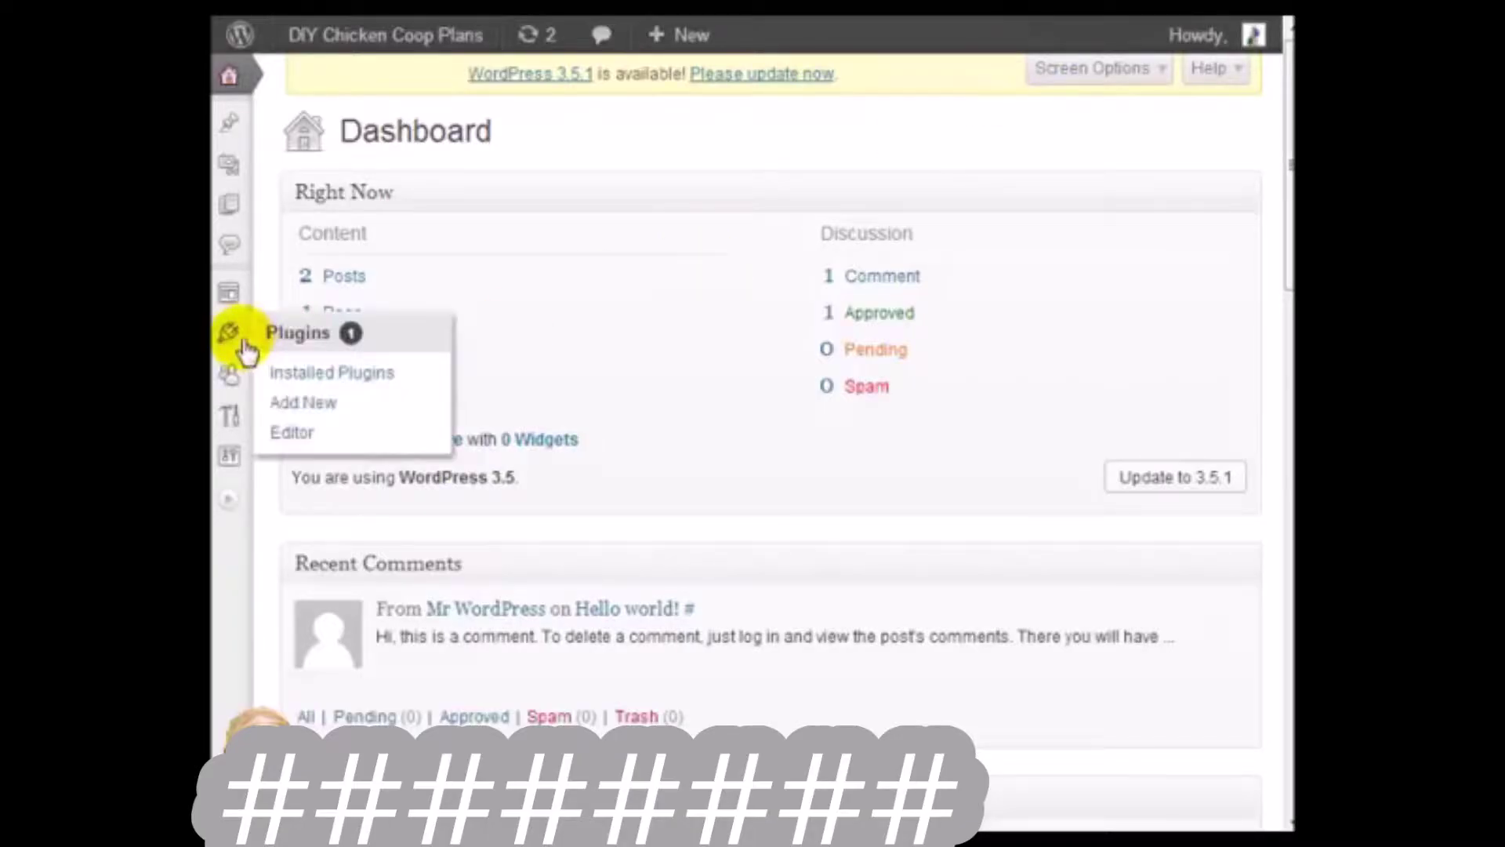
Search the plugin directory for 'headspace' and select the HeadSpace2 SEO 3.6.41 result title.
left_click(314, 403)
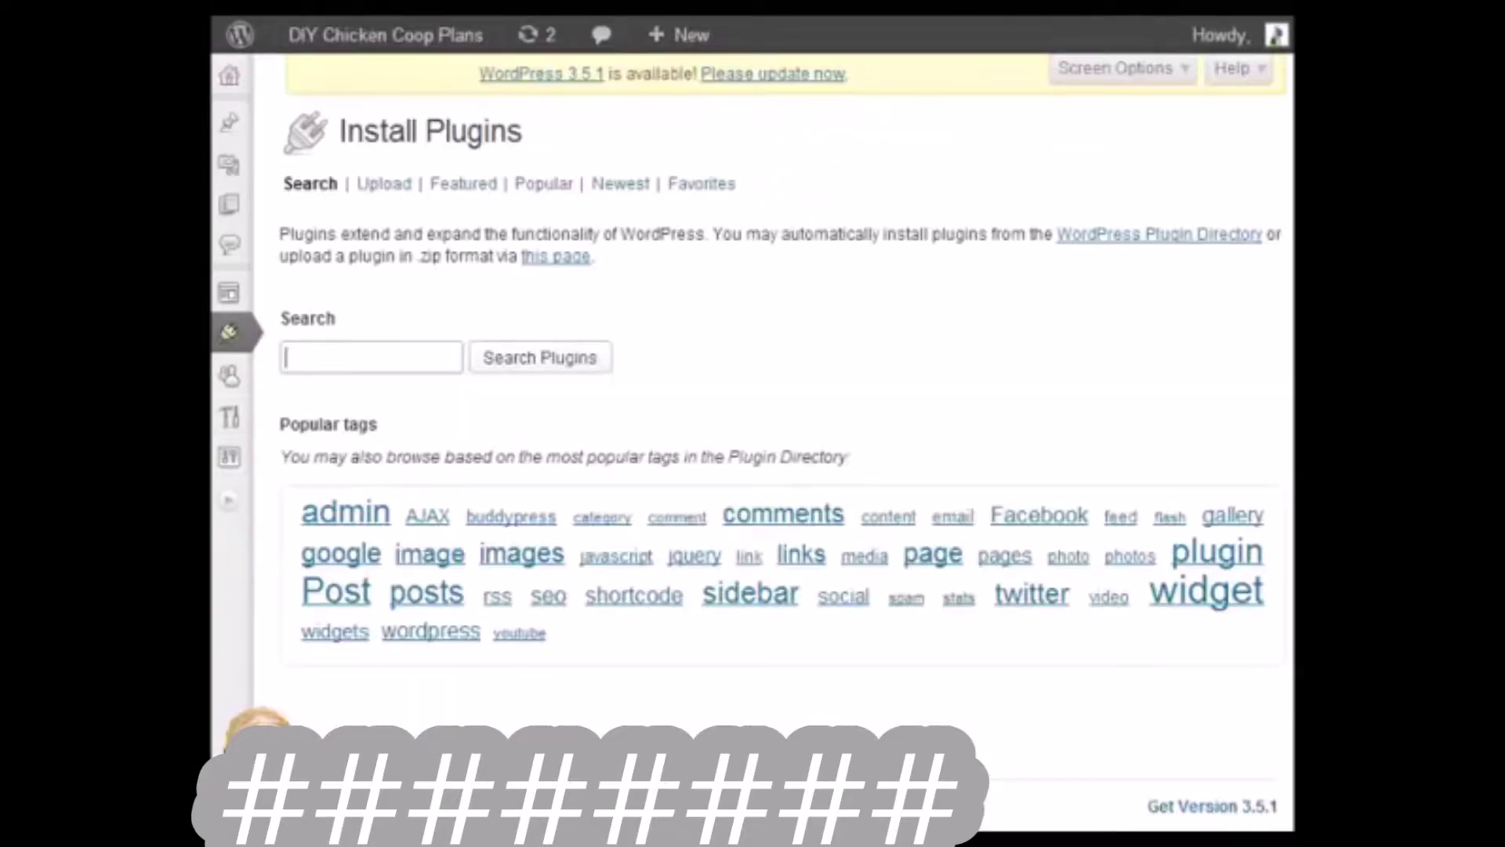
type("headspace")
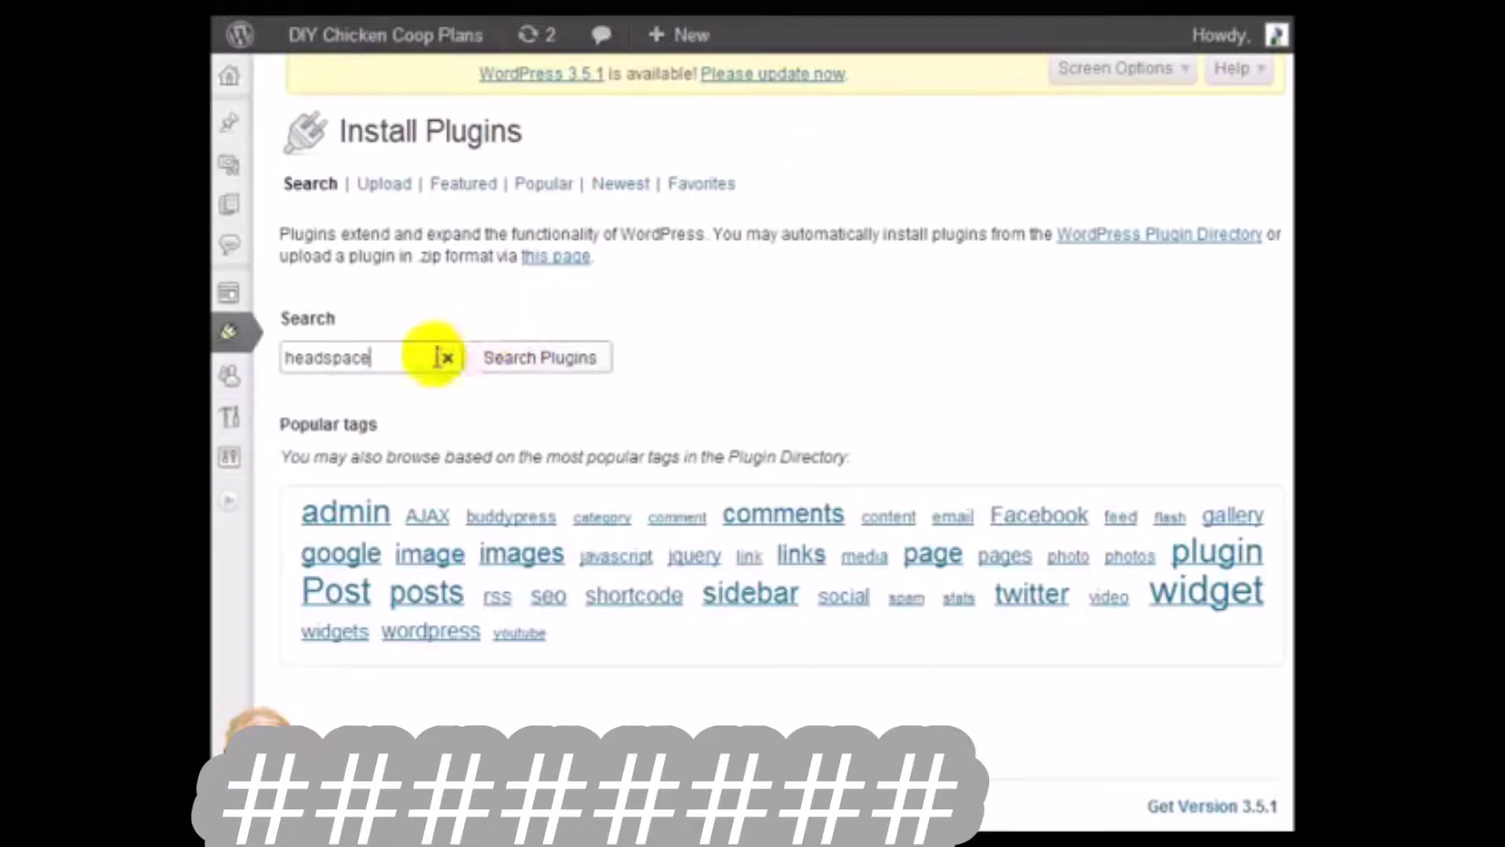
left_click(514, 361)
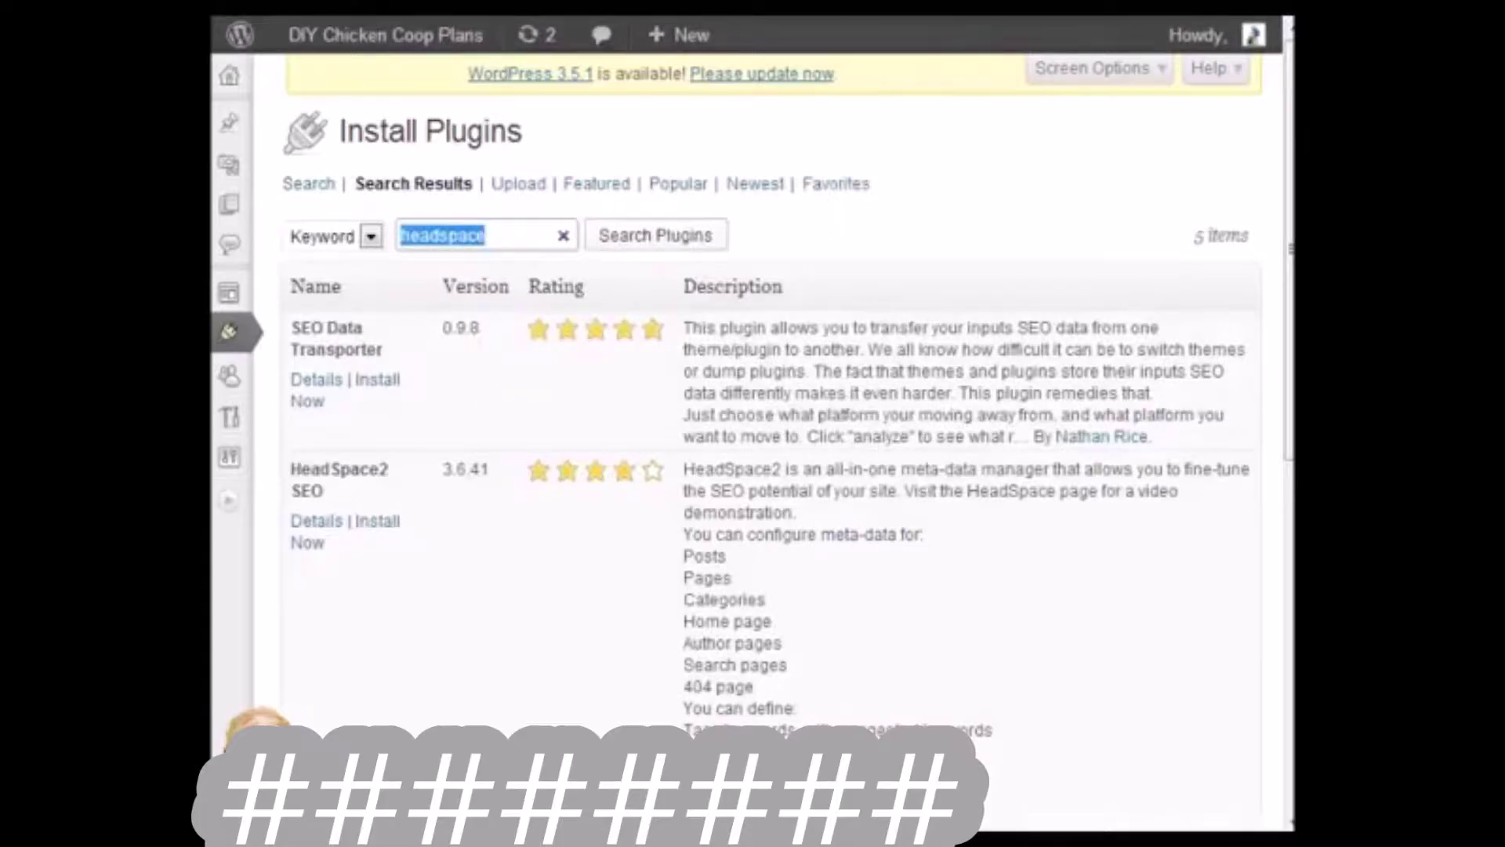
left_click(290, 476)
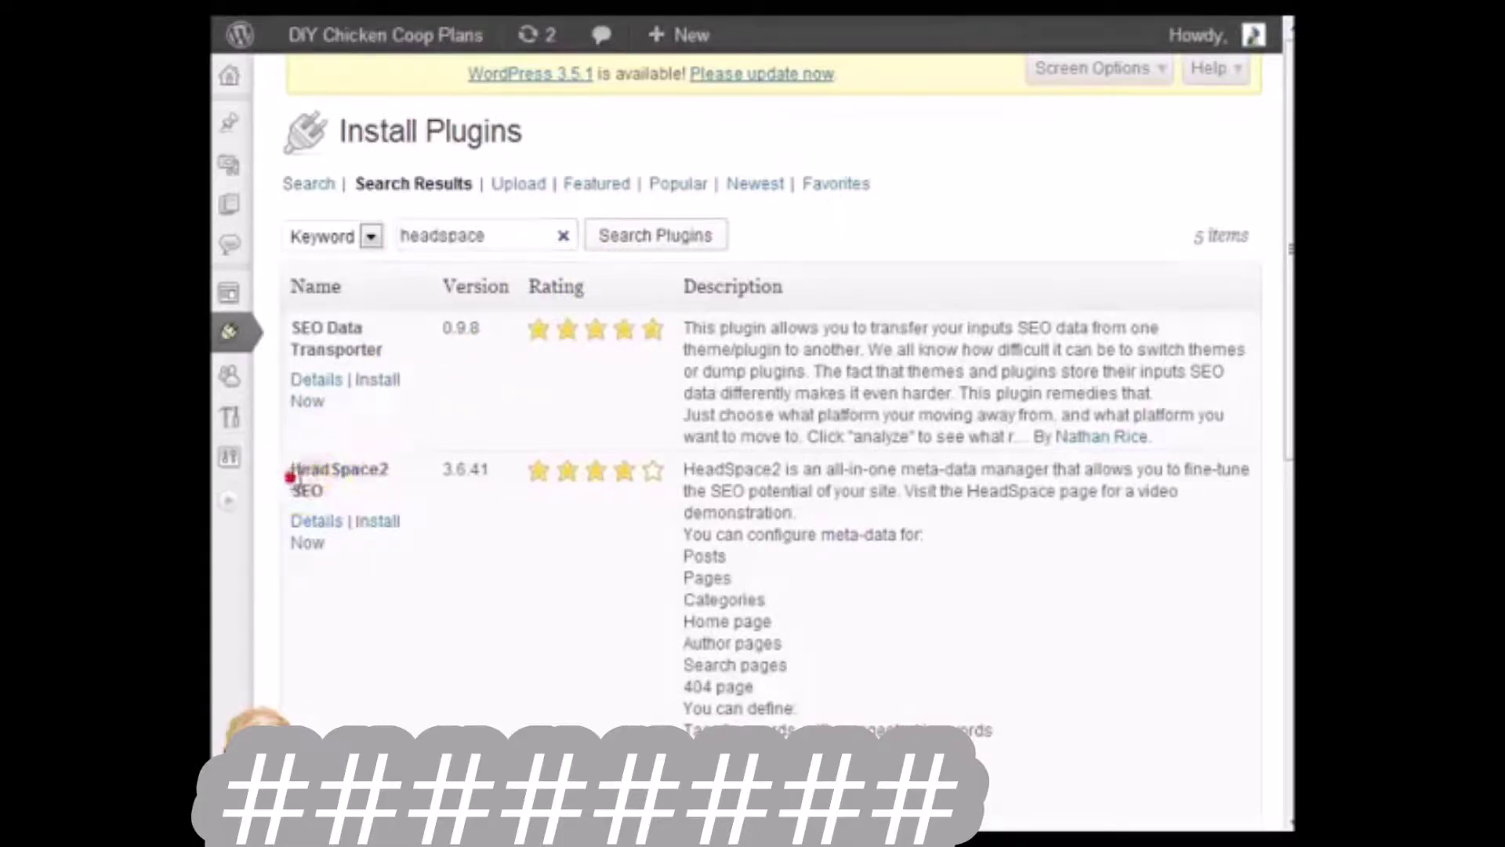
left_click_drag(290, 476, 661, 471)
scroll(662, 470, "down", 2)
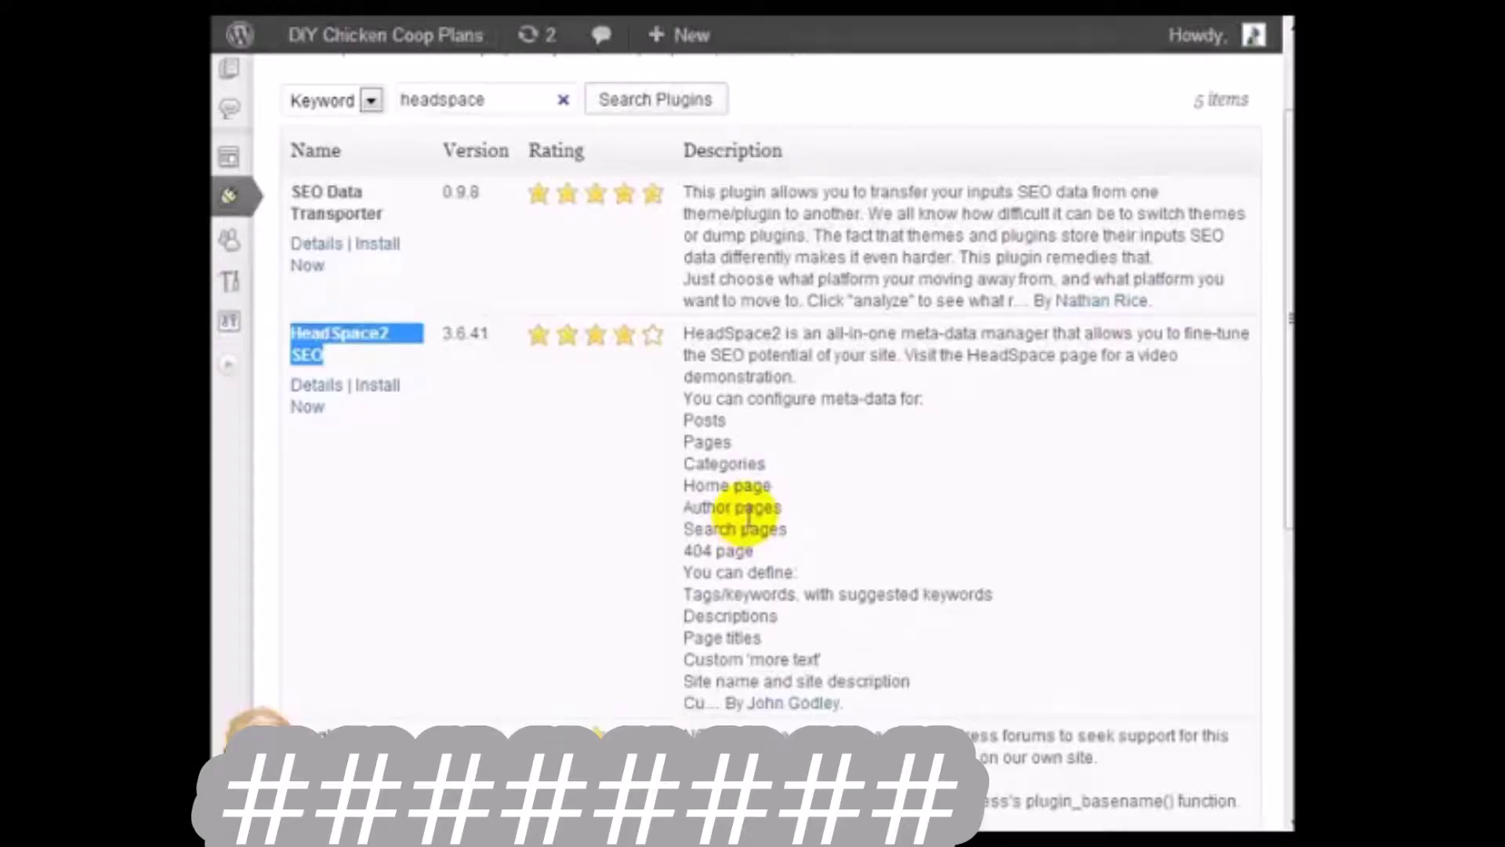
scroll(337, 314, "up", 2)
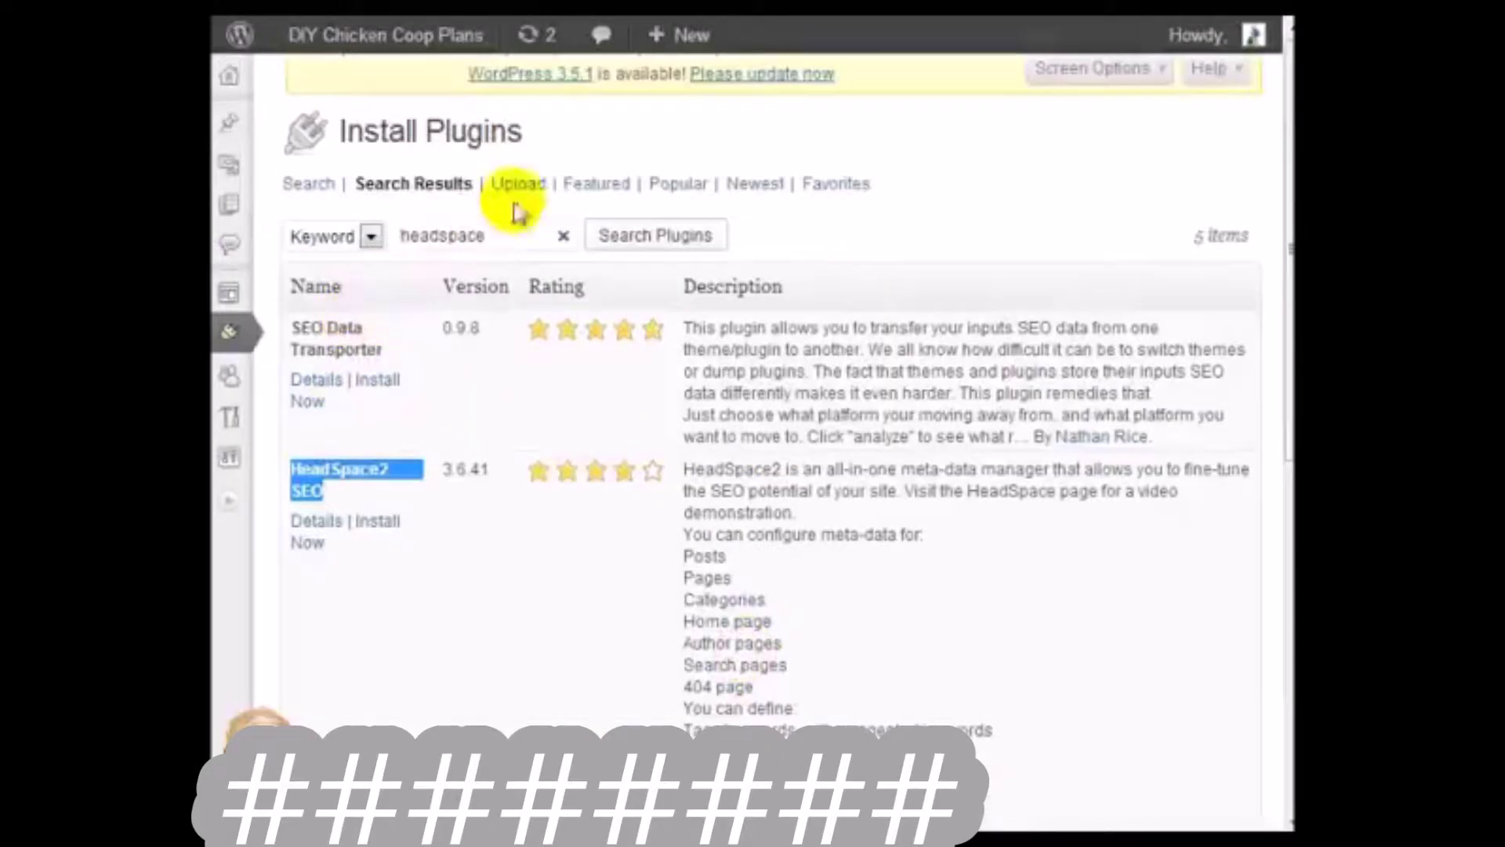
Replace the plugin search term with 'all in one seo pack' and review the 75 results.
double_click(561, 236)
key("BackSpace")
type("a")
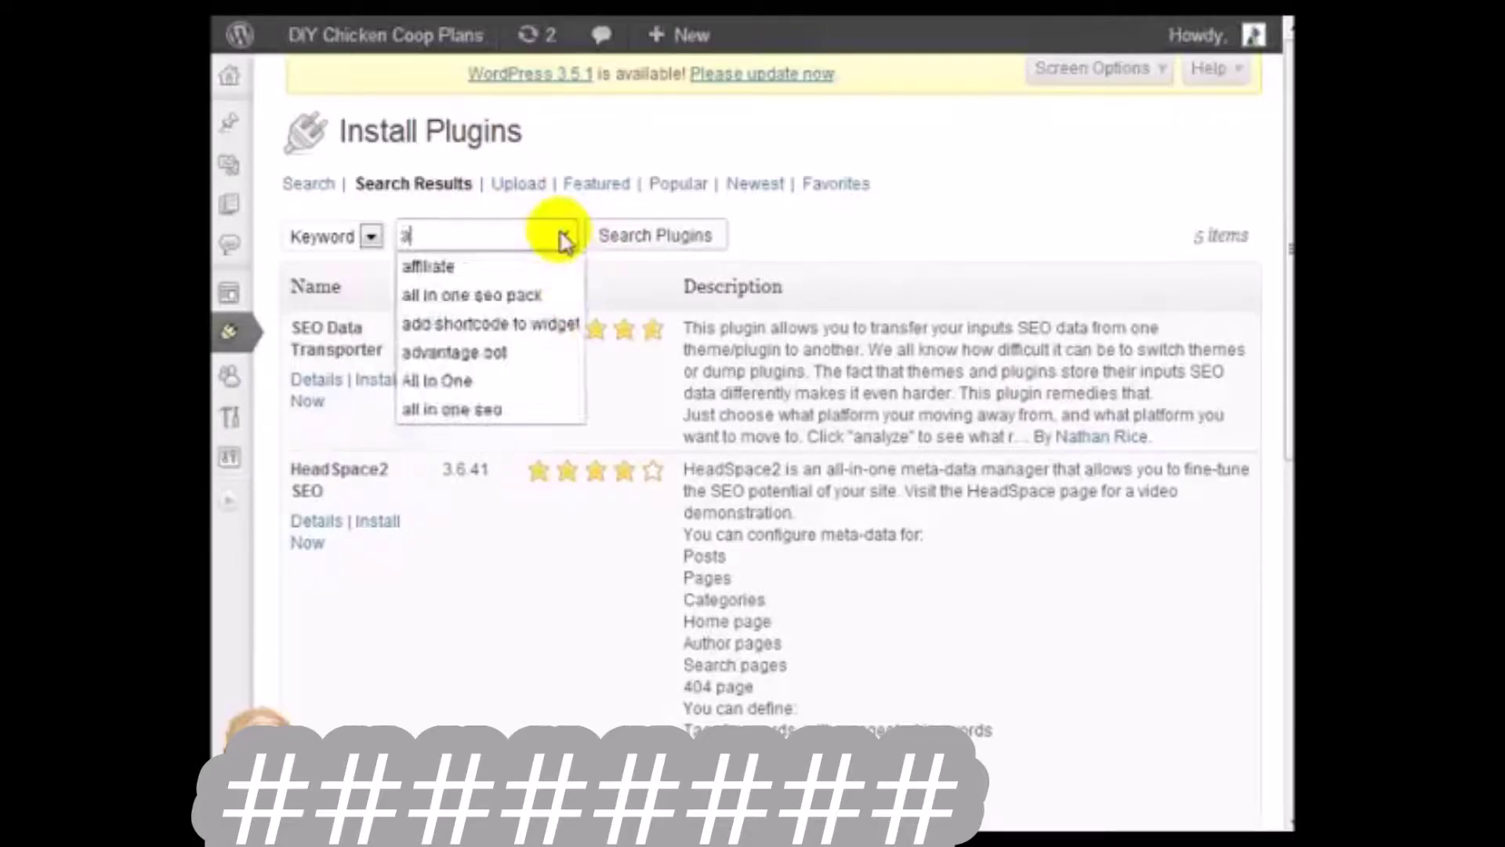
type("ll in one seo pack")
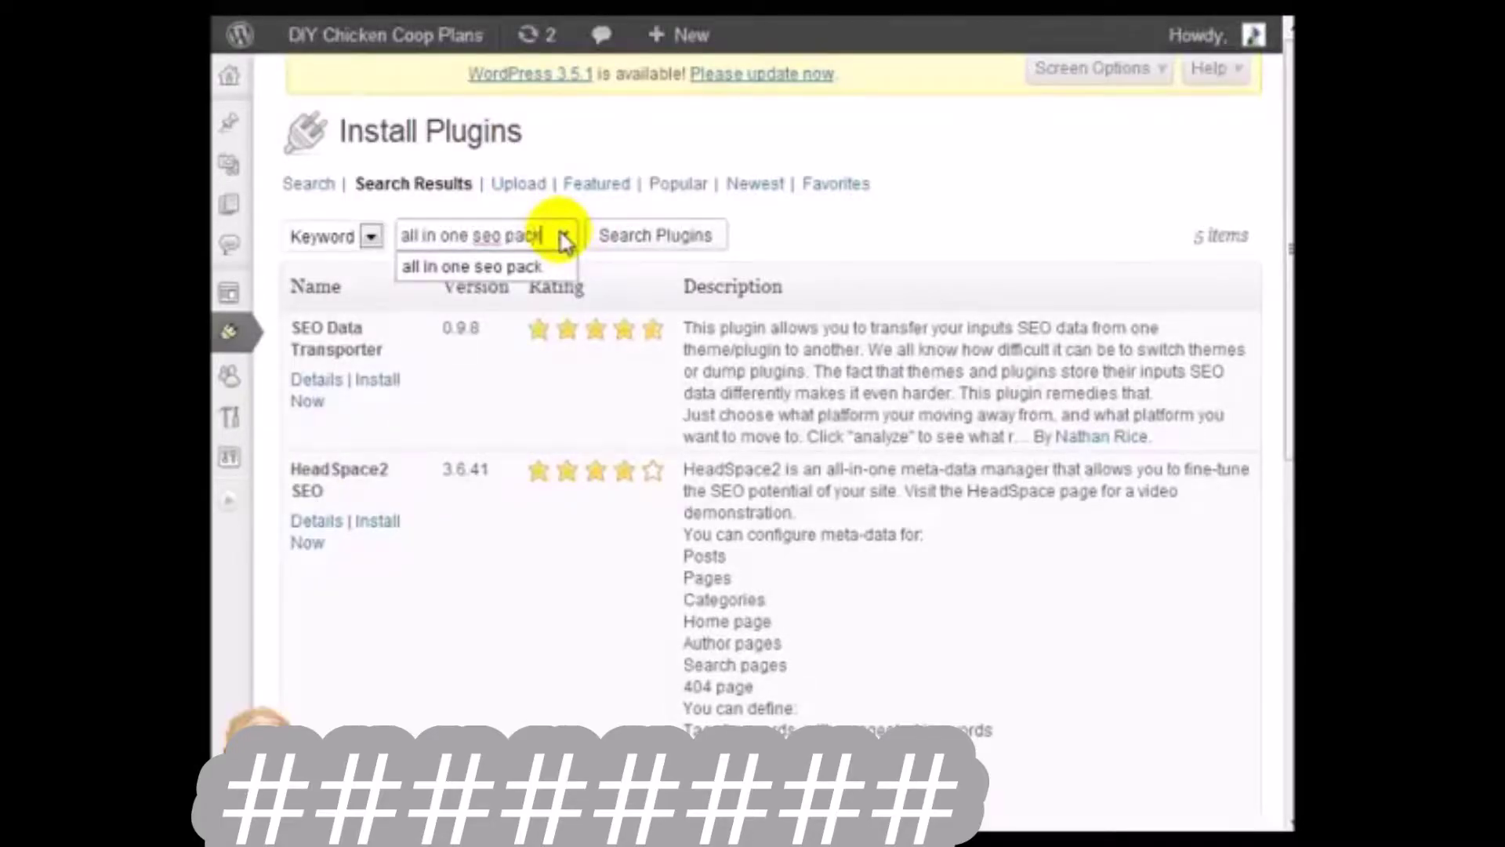
key("Return")
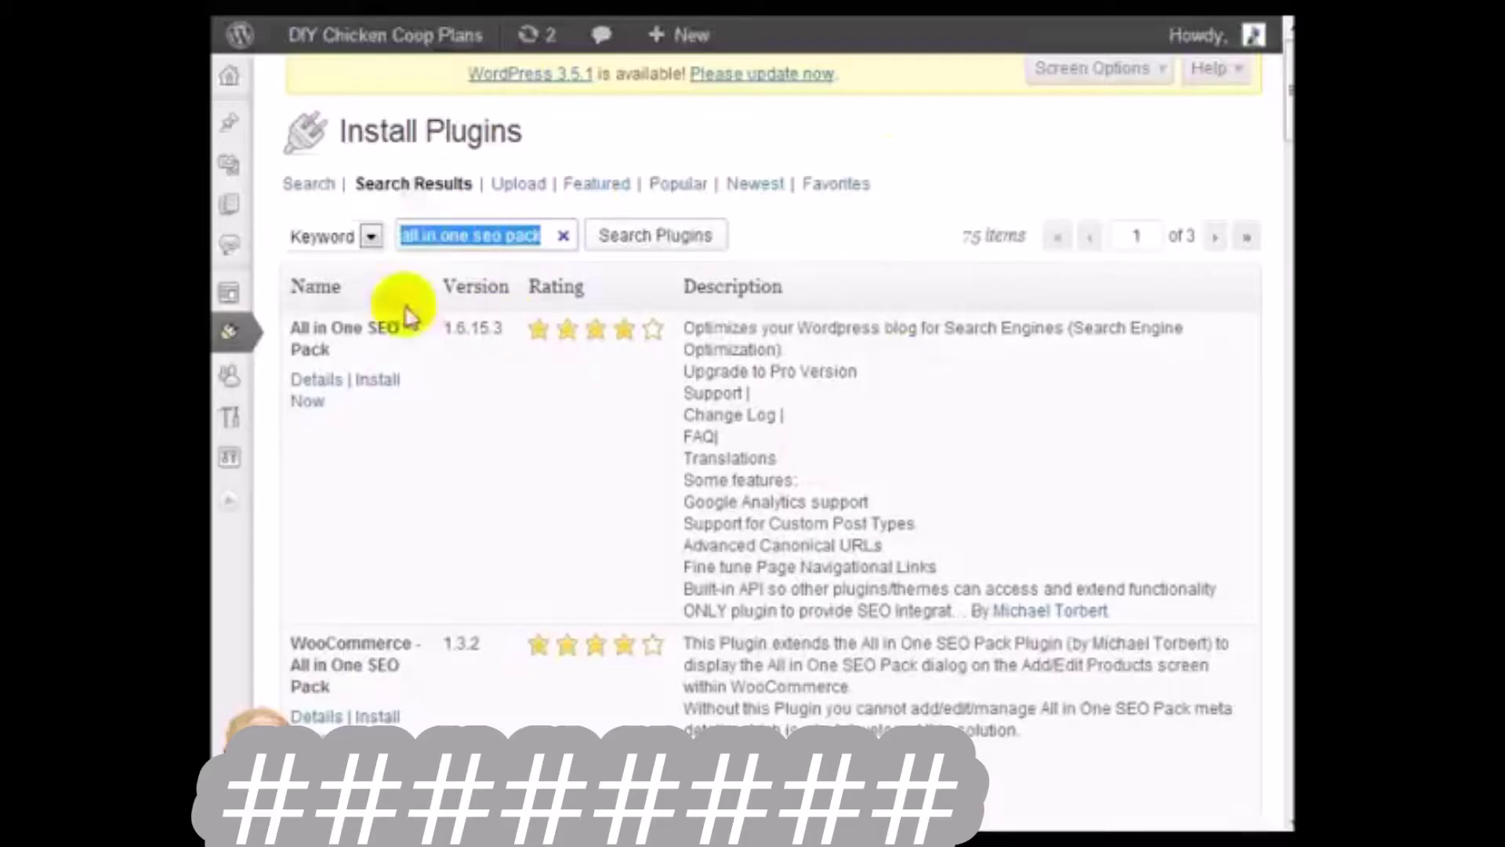
mouse_move(228, 205)
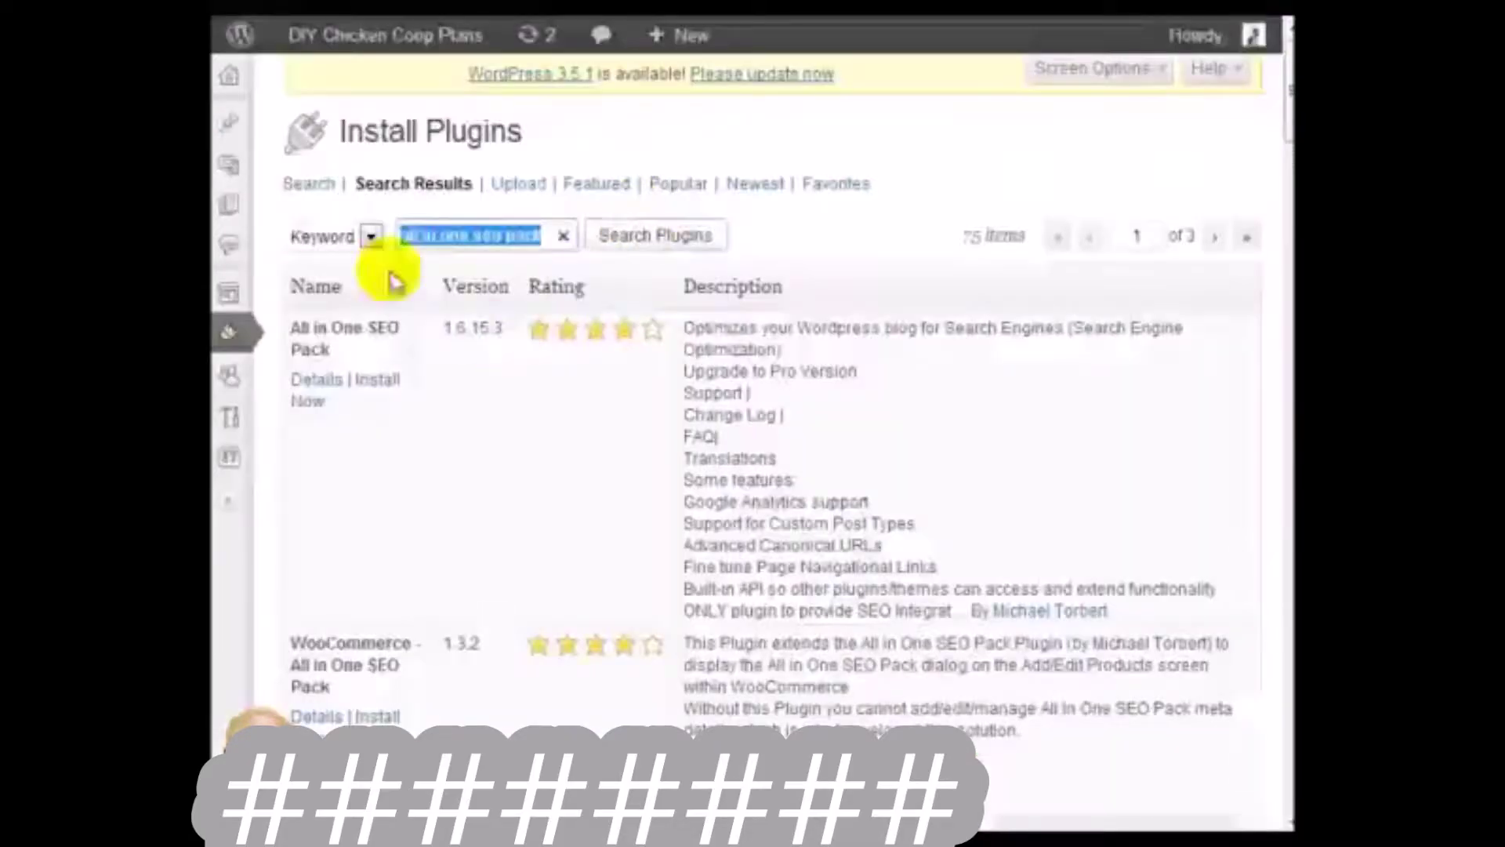
mouse_move(236, 172)
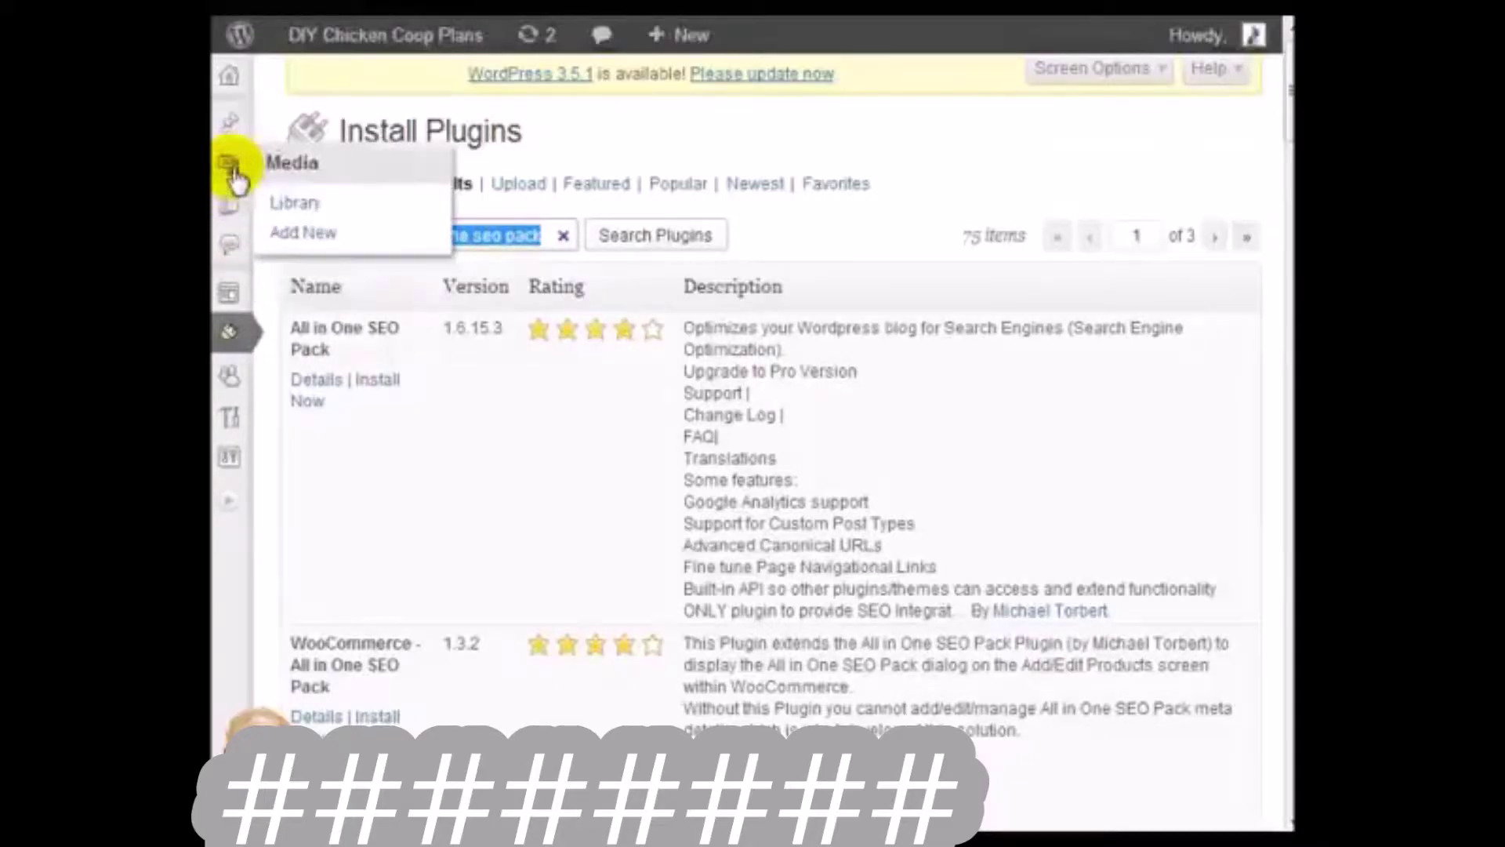
Start a new blank post, zoom the page out, and open its publish date settings.
mouse_move(236, 142)
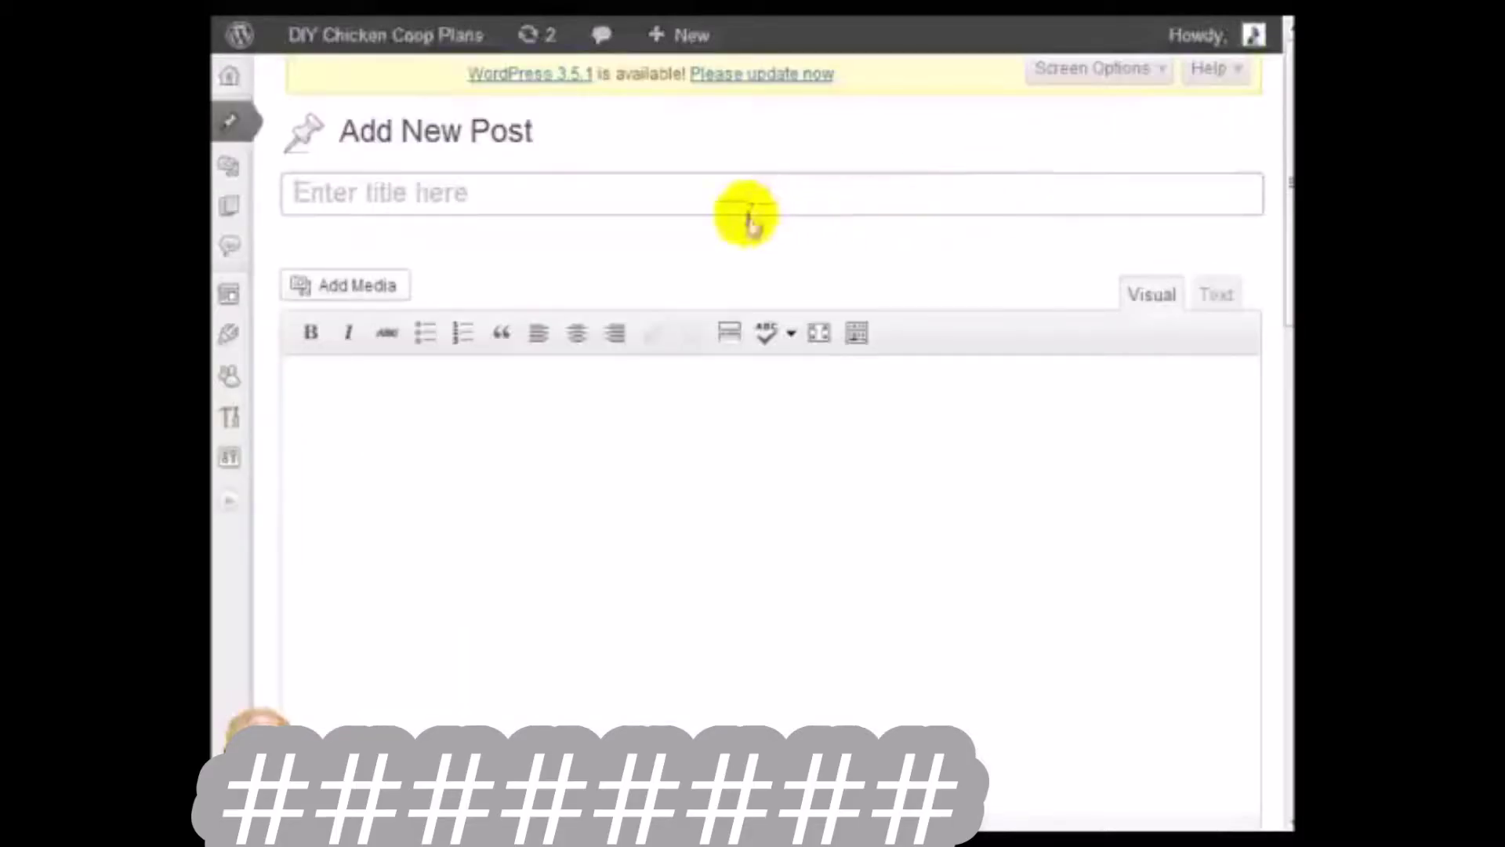
left_click(556, 519)
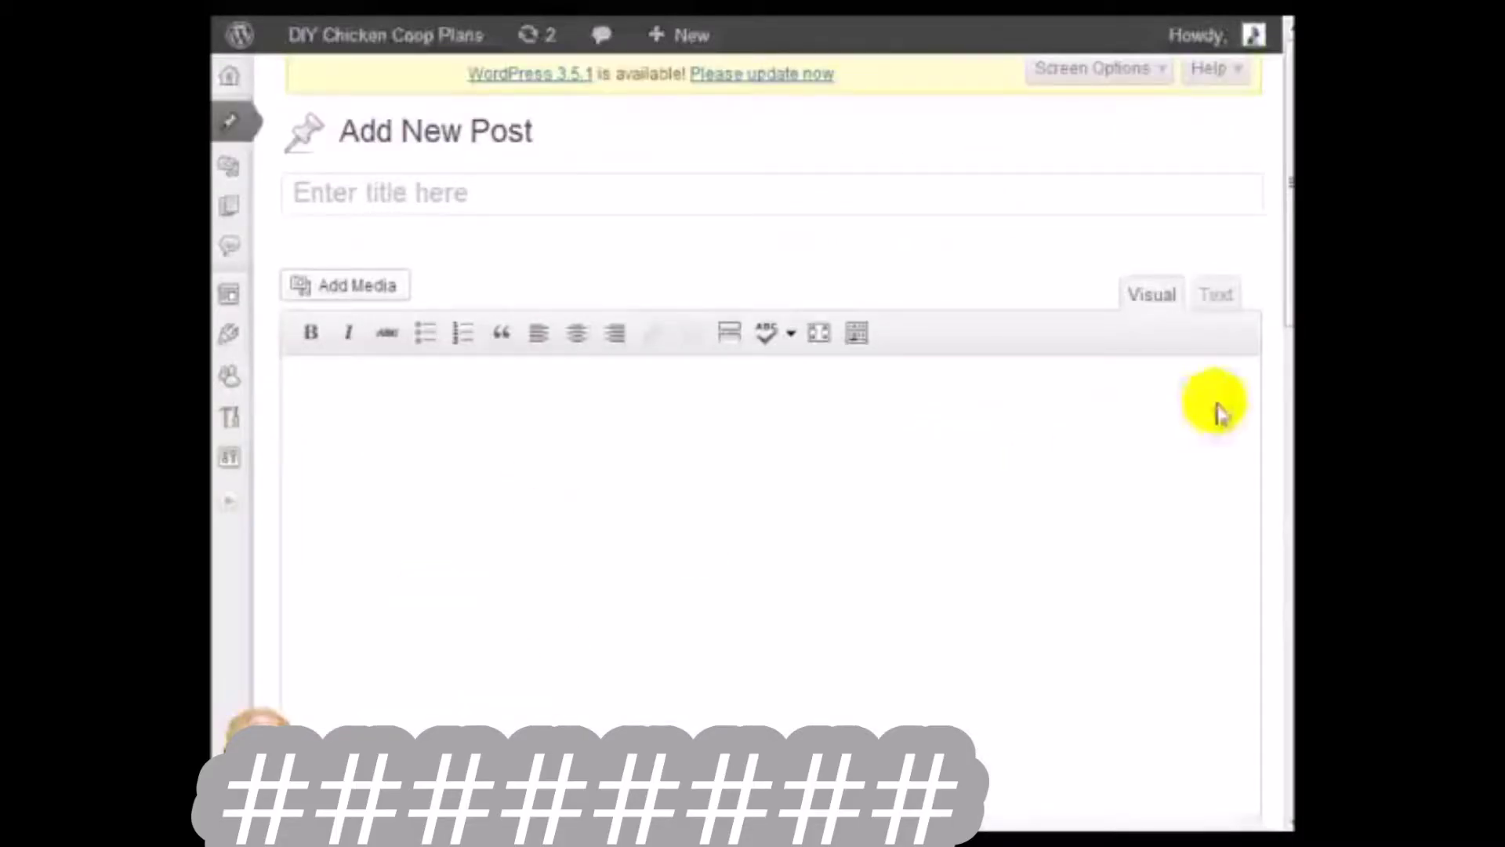
key("ctrl+minus")
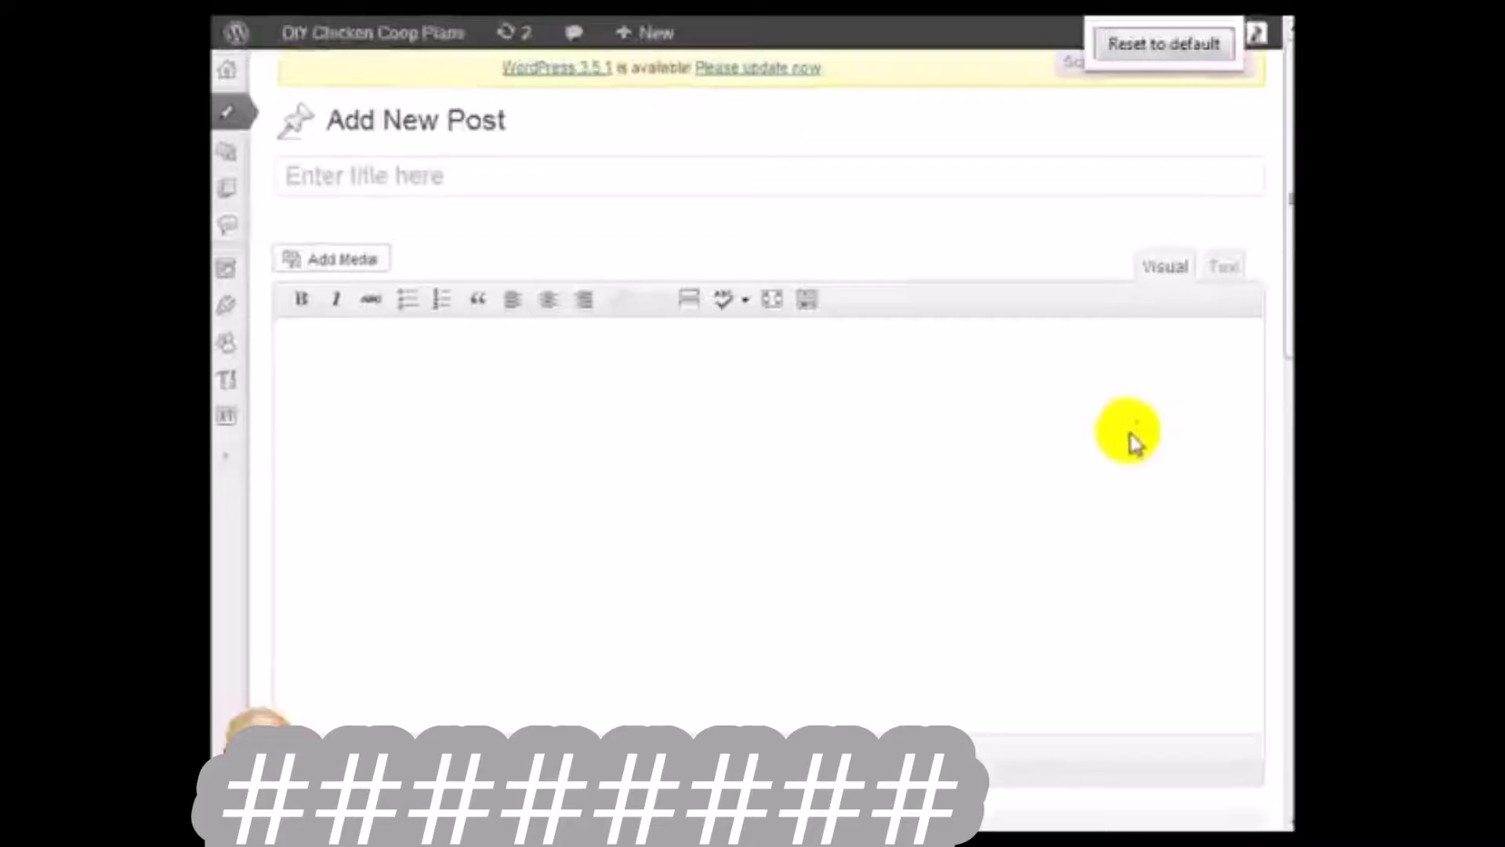
scroll(1176, 376, "down", 5)
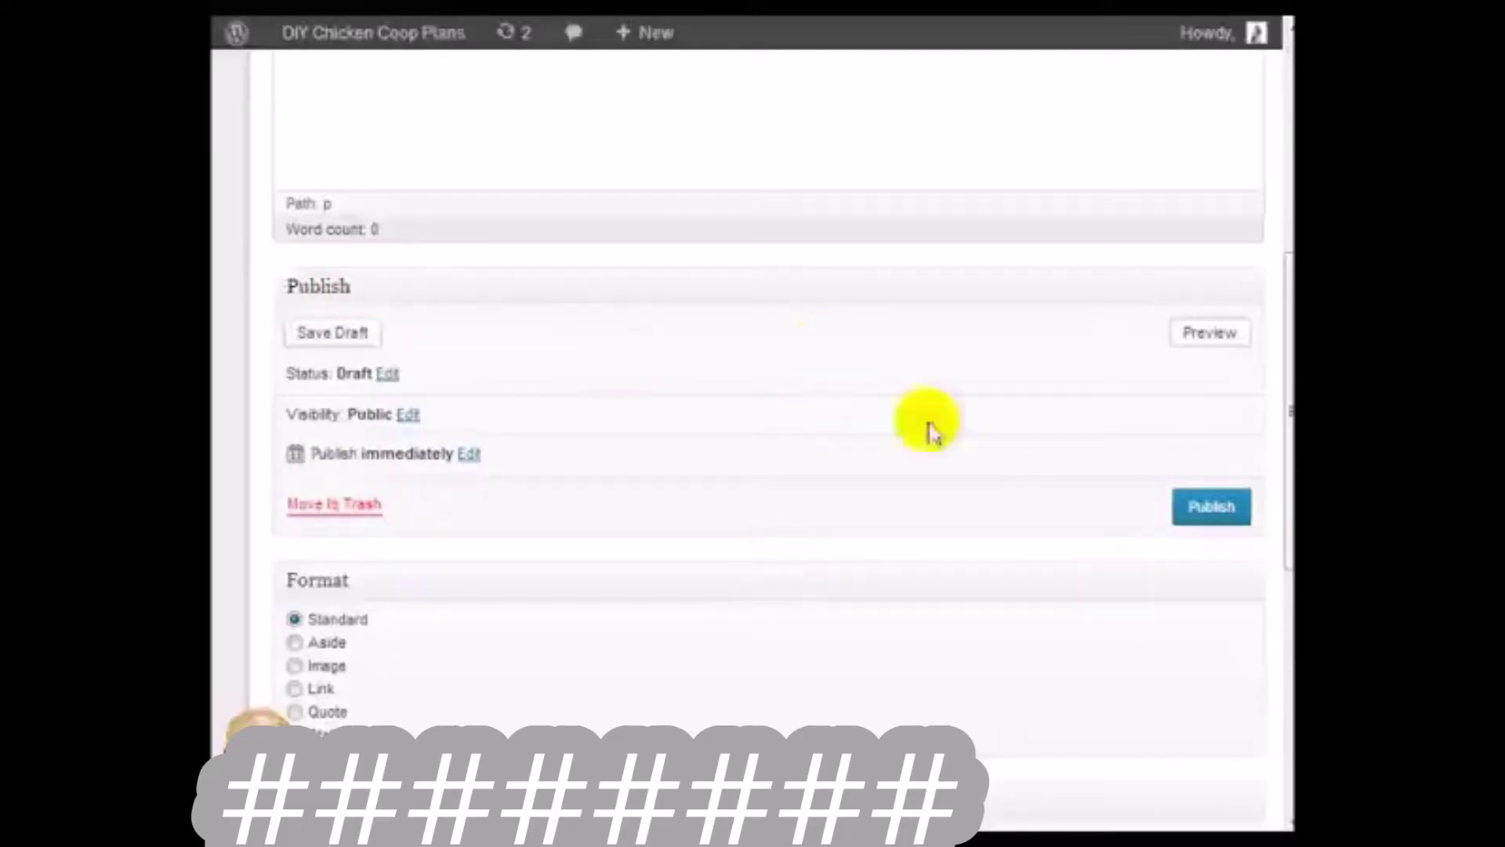
scroll(1136, 340, "up", 8)
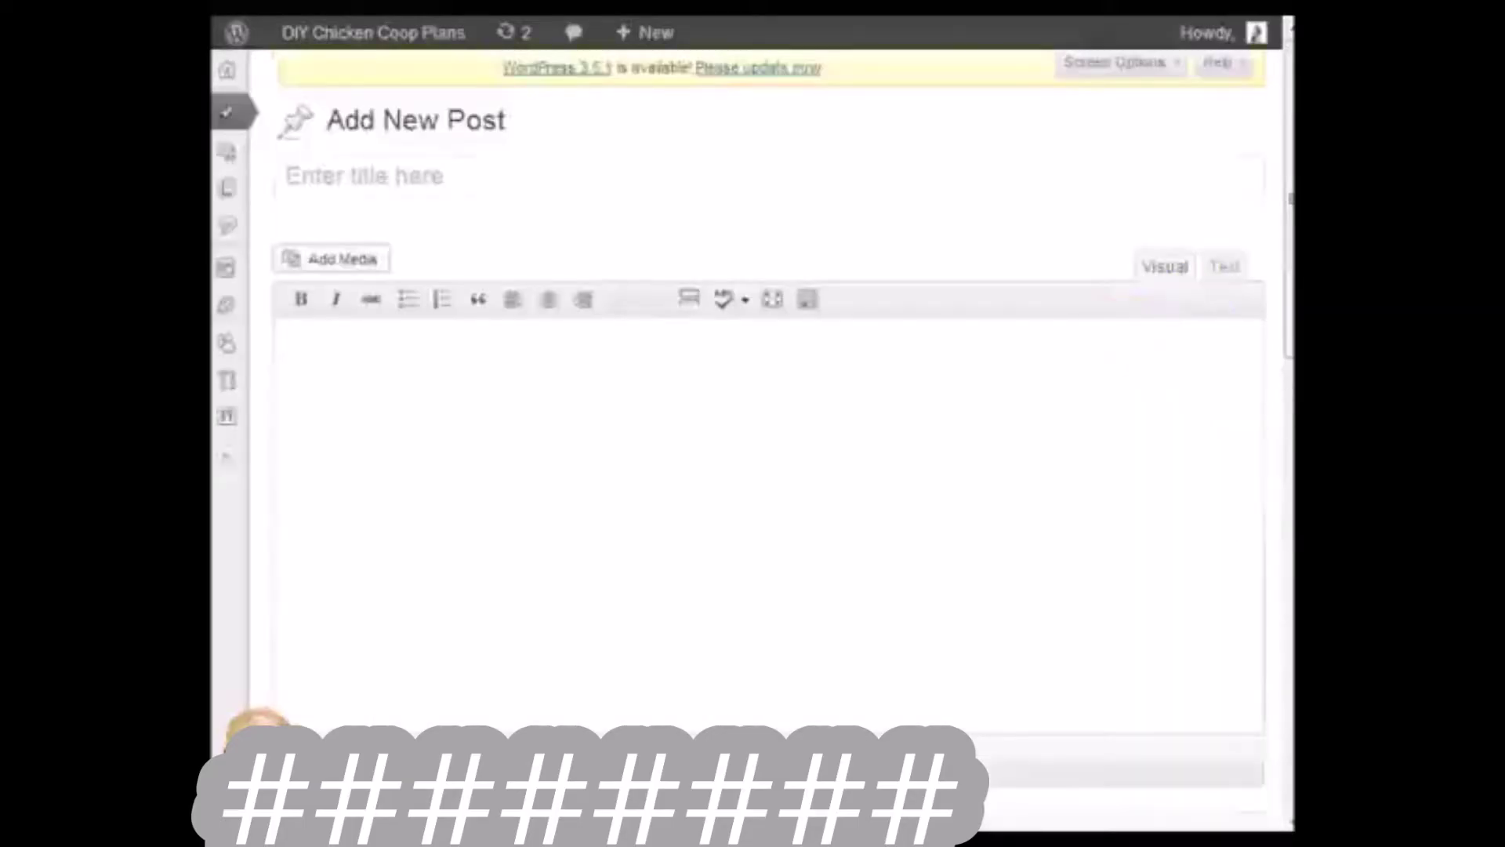
left_click(1045, 407)
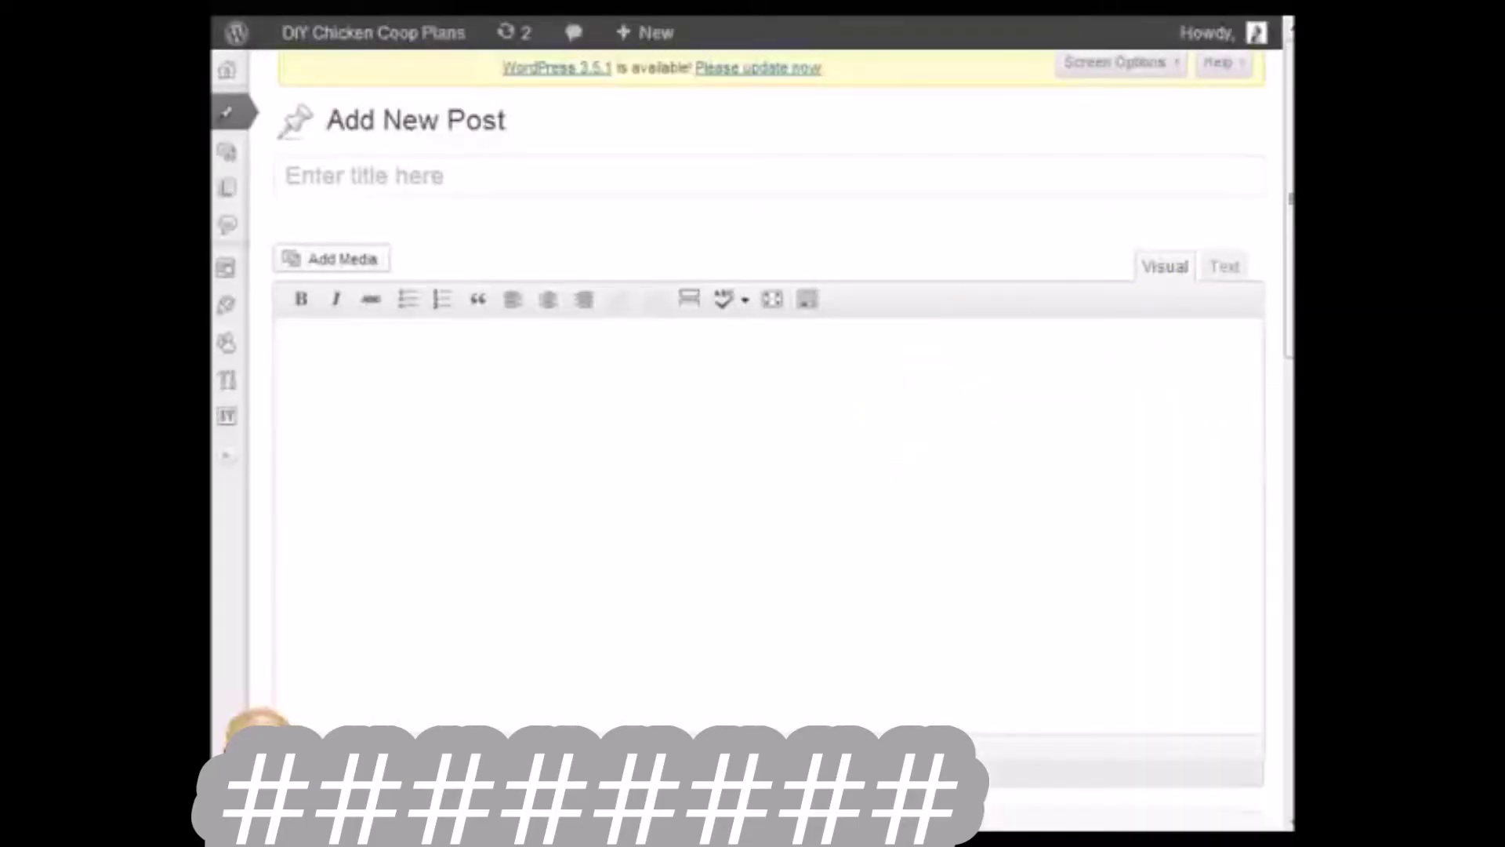
scroll(862, 536, "down", 8)
scroll(329, 267, "up", 2)
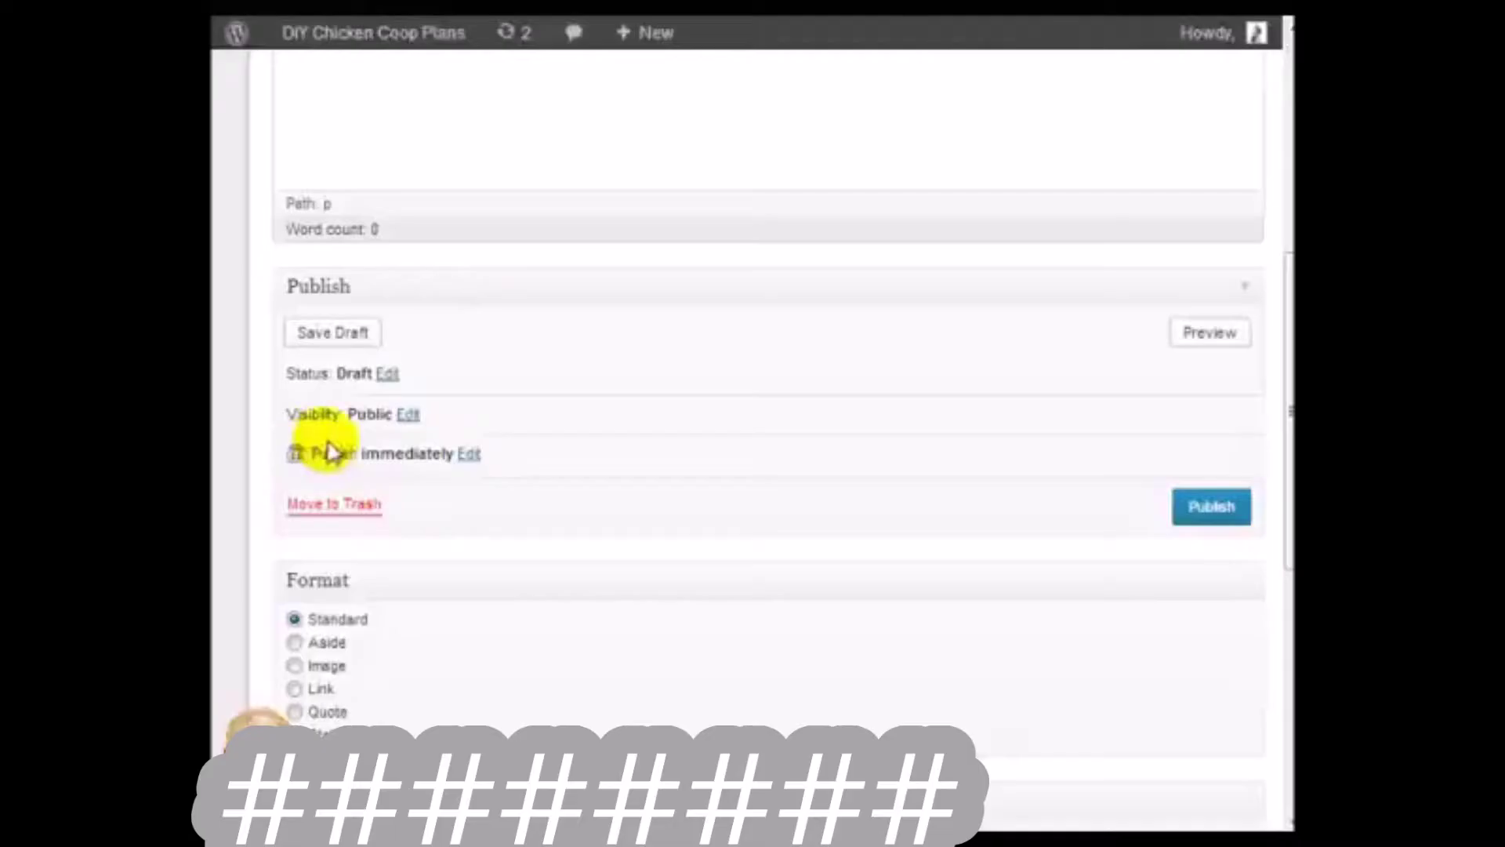
scroll(666, 436, "up", 5)
scroll(661, 437, "down", 5)
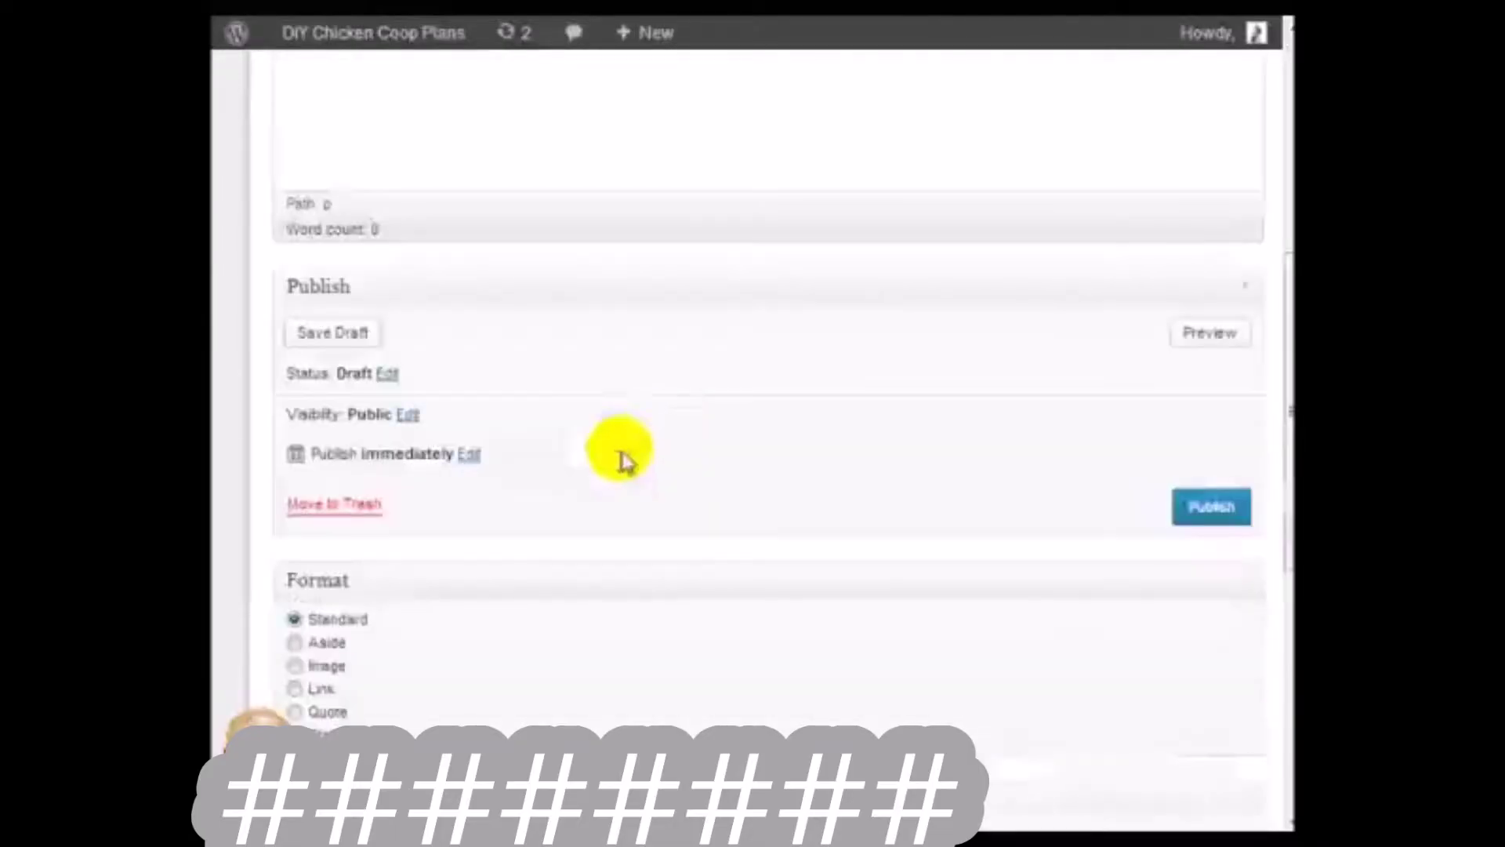
left_click(469, 456)
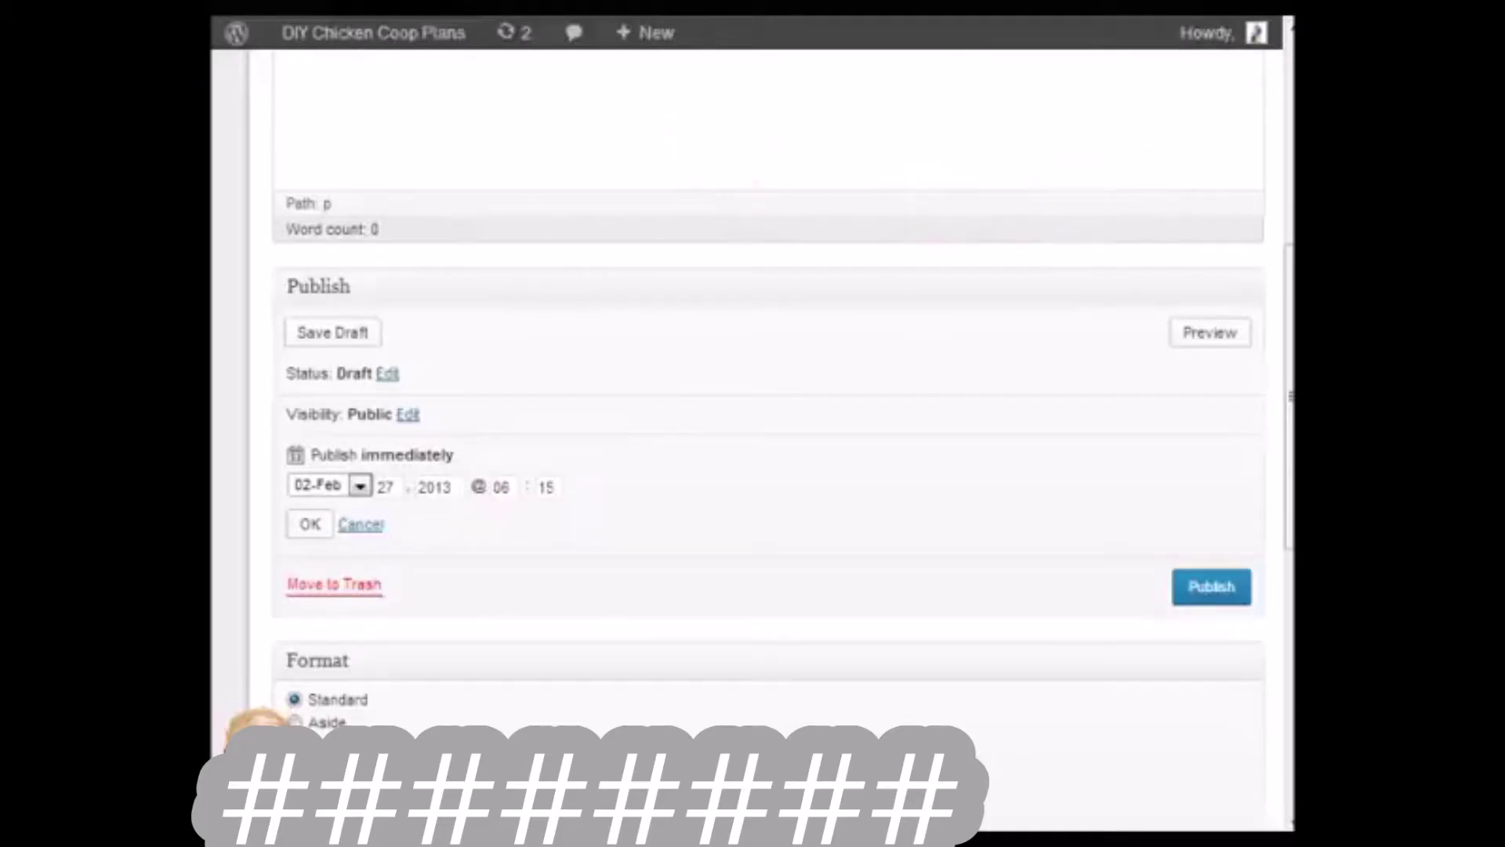
scroll(735, 404, "up", 7)
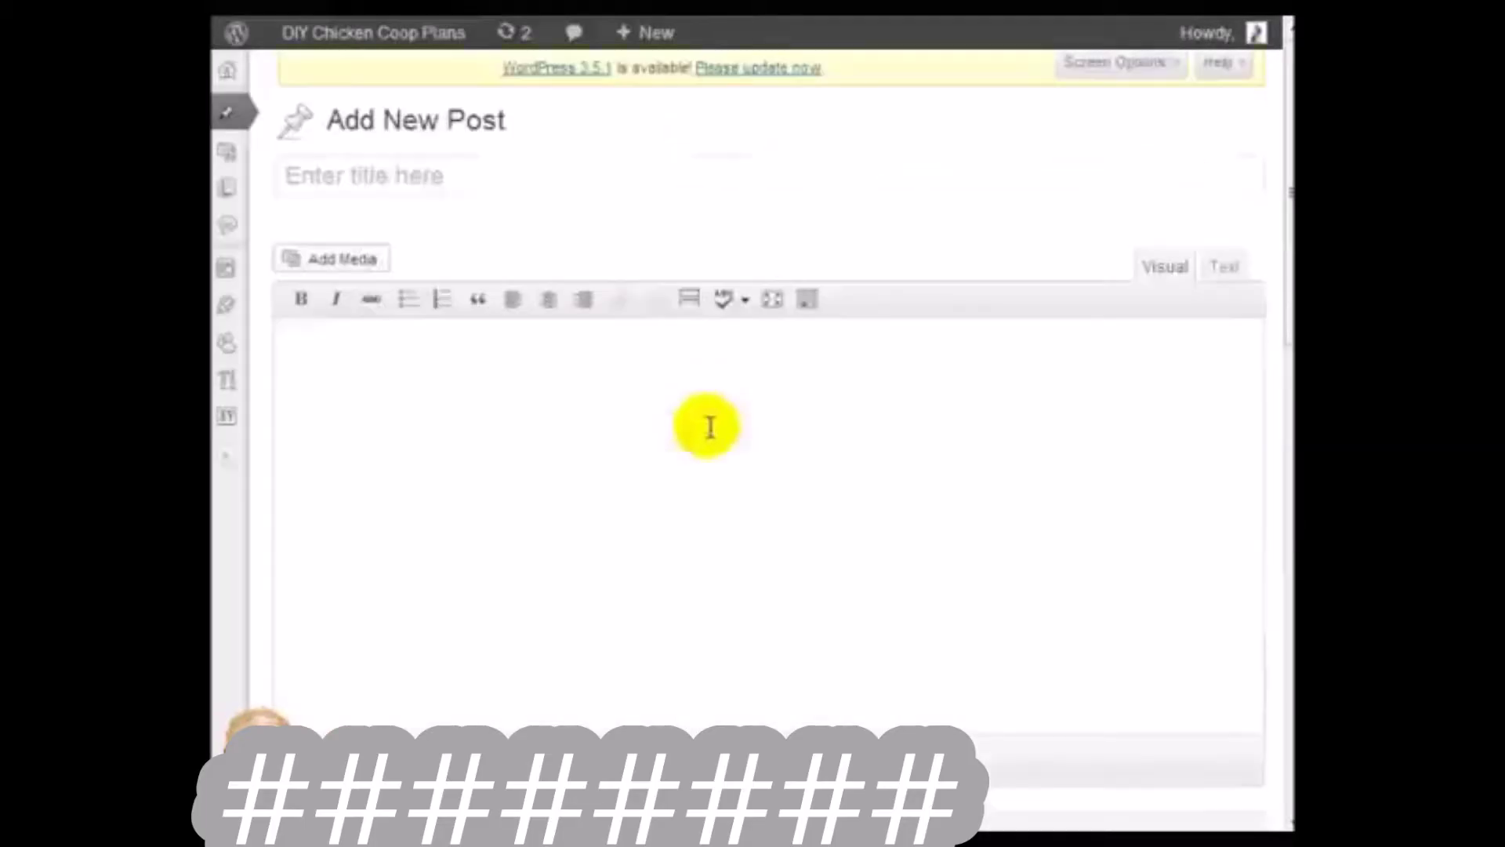
scroll(621, 538, "down", 10)
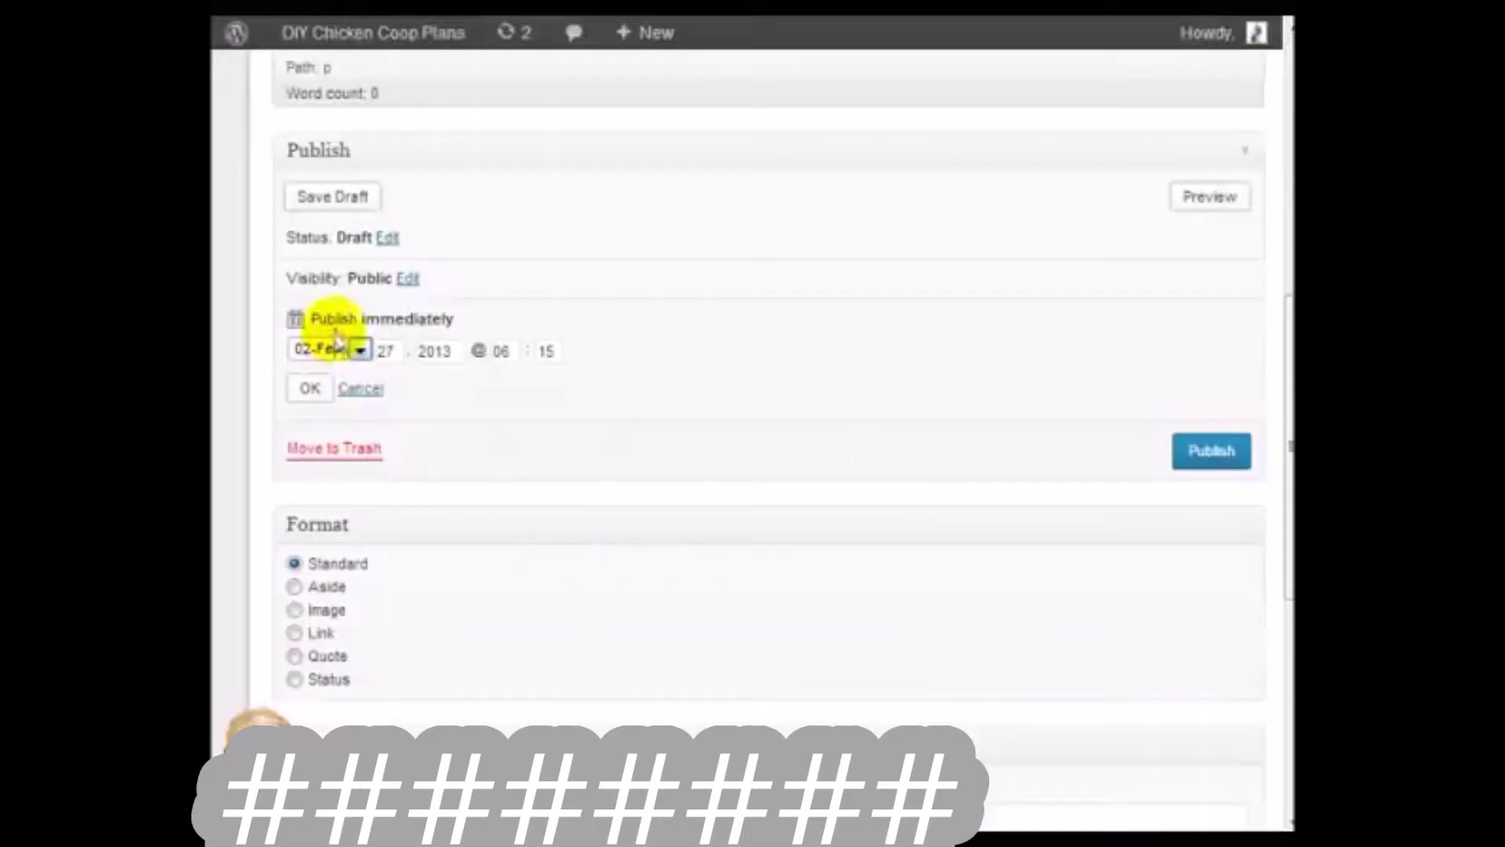
left_click(357, 352)
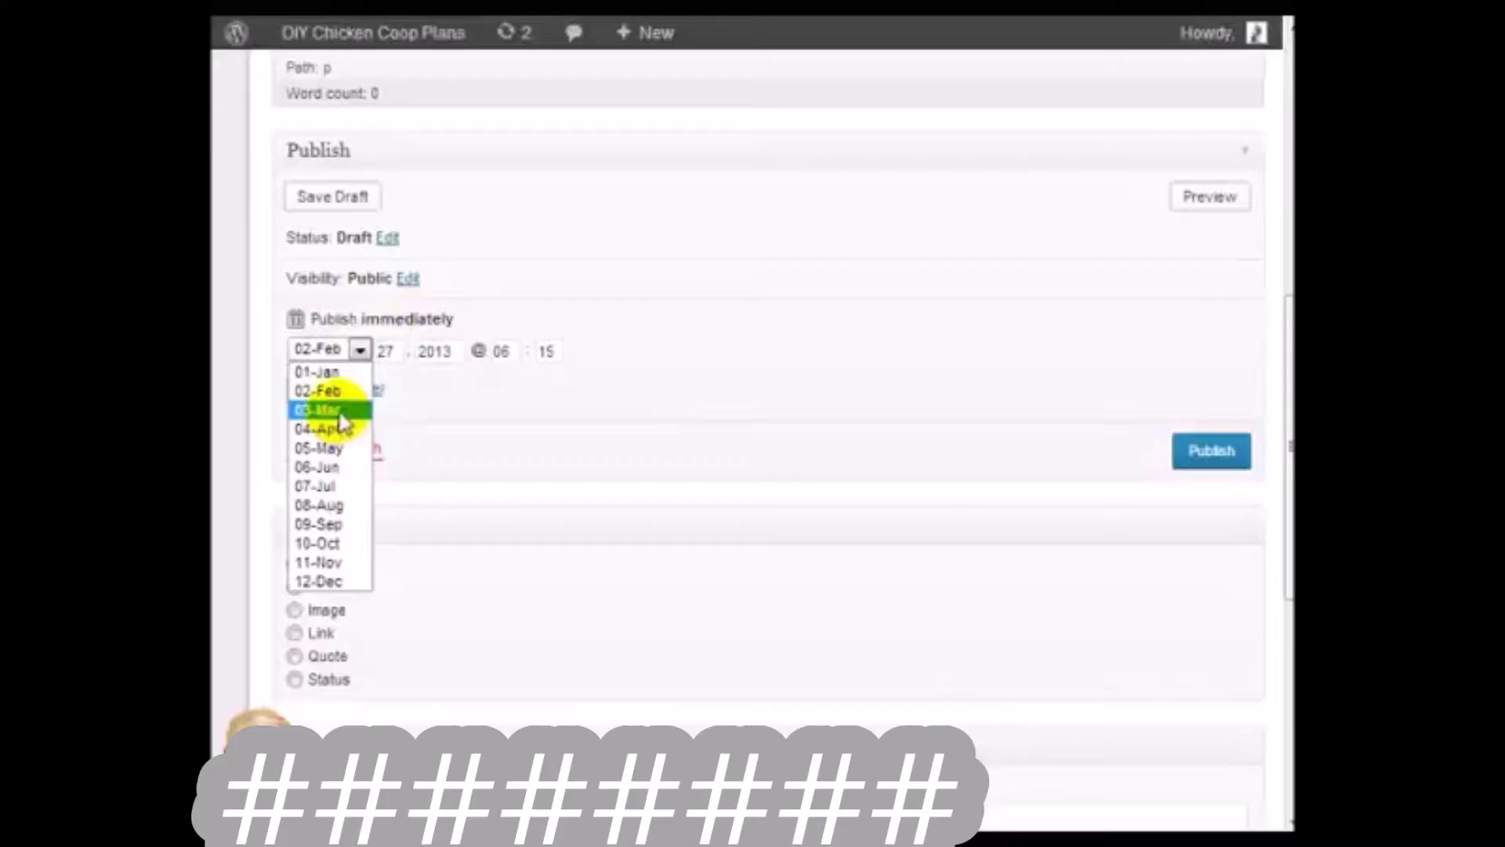
left_click(335, 392)
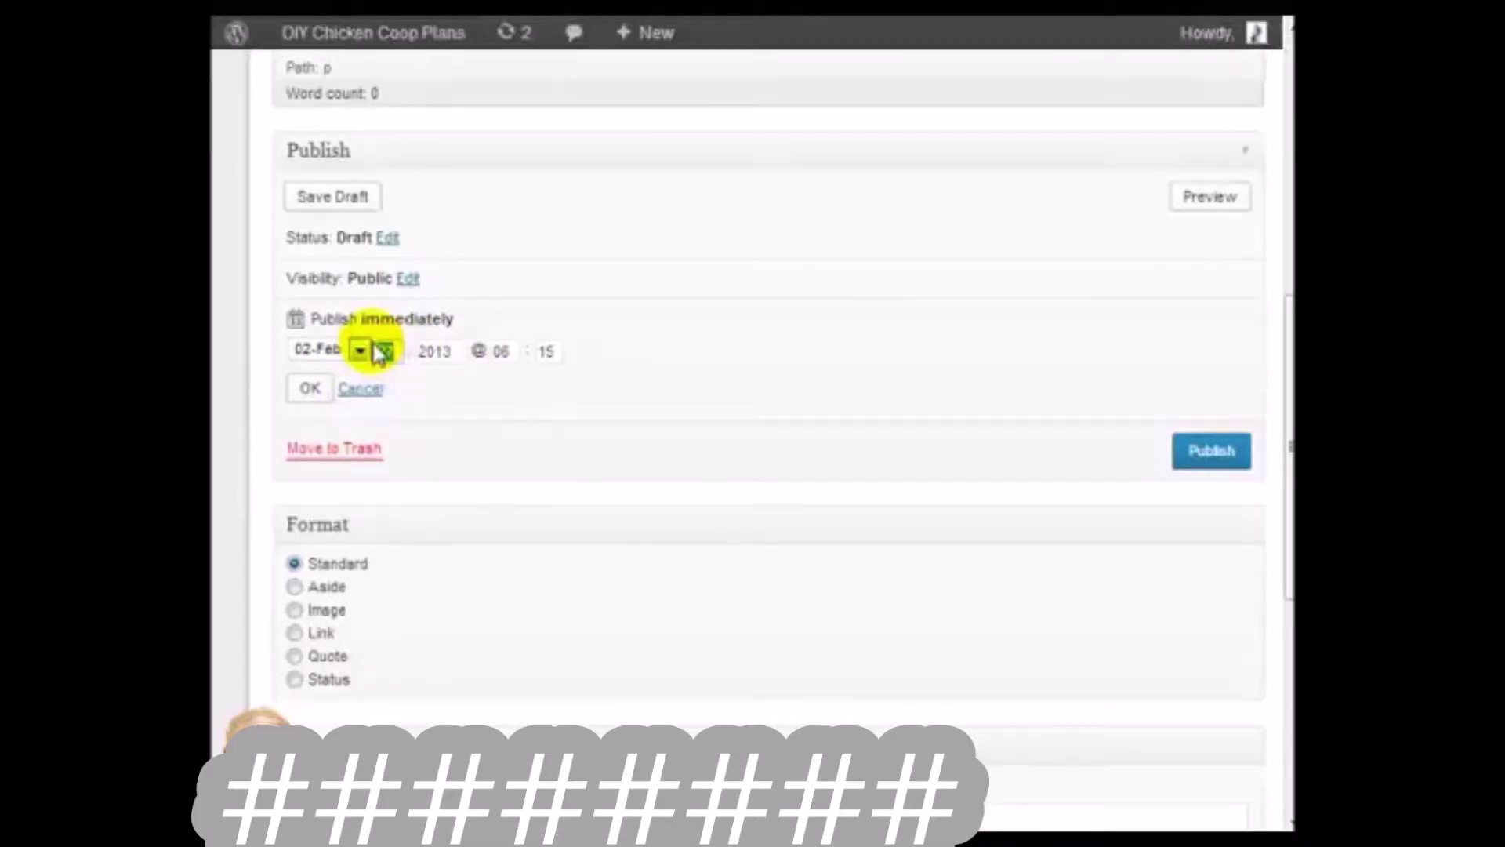
type("3")
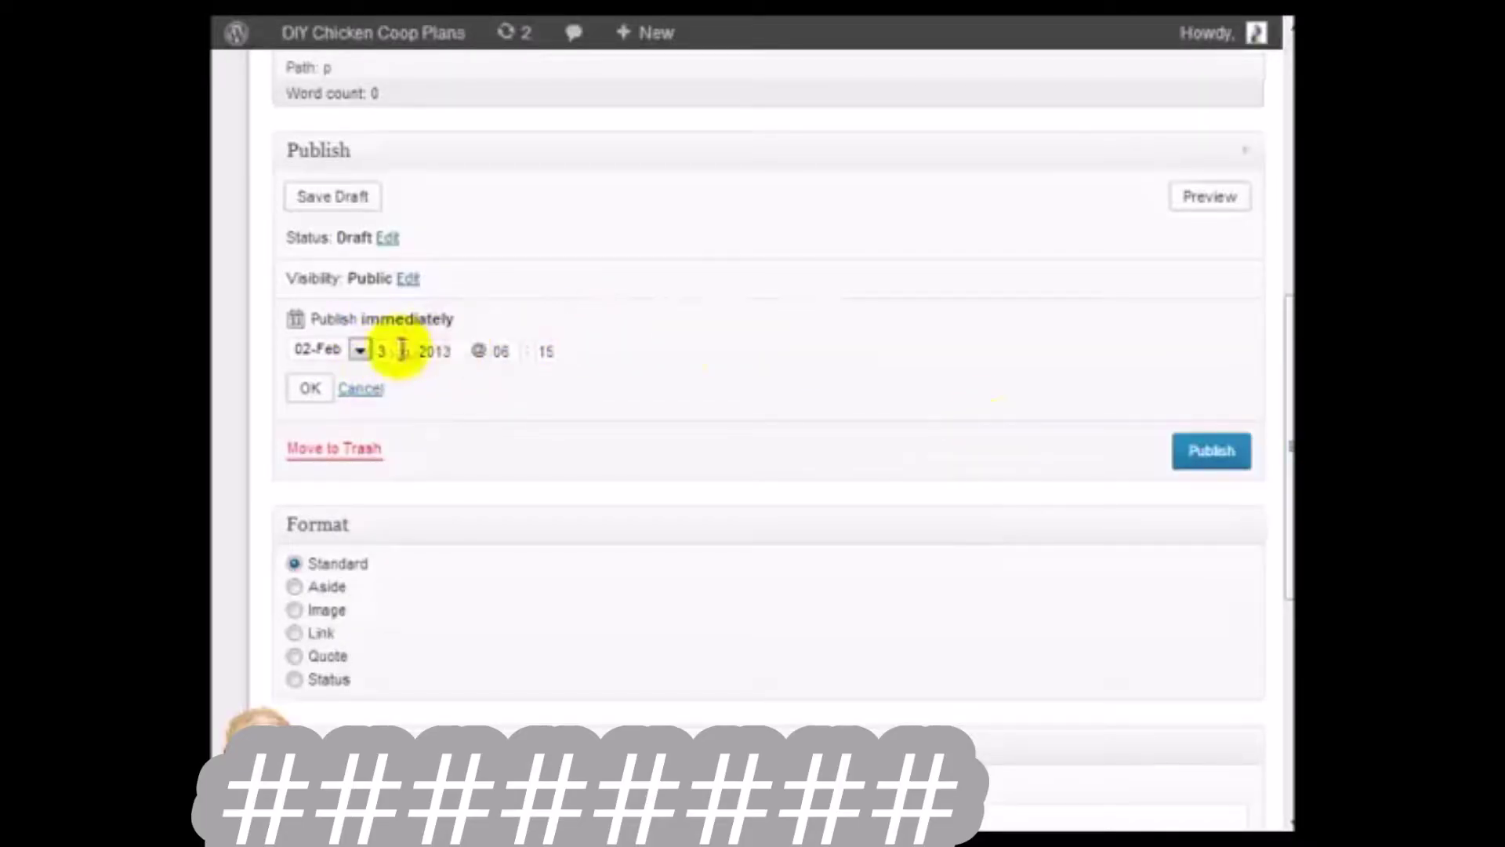
left_click_drag(384, 351, 349, 351)
type("28")
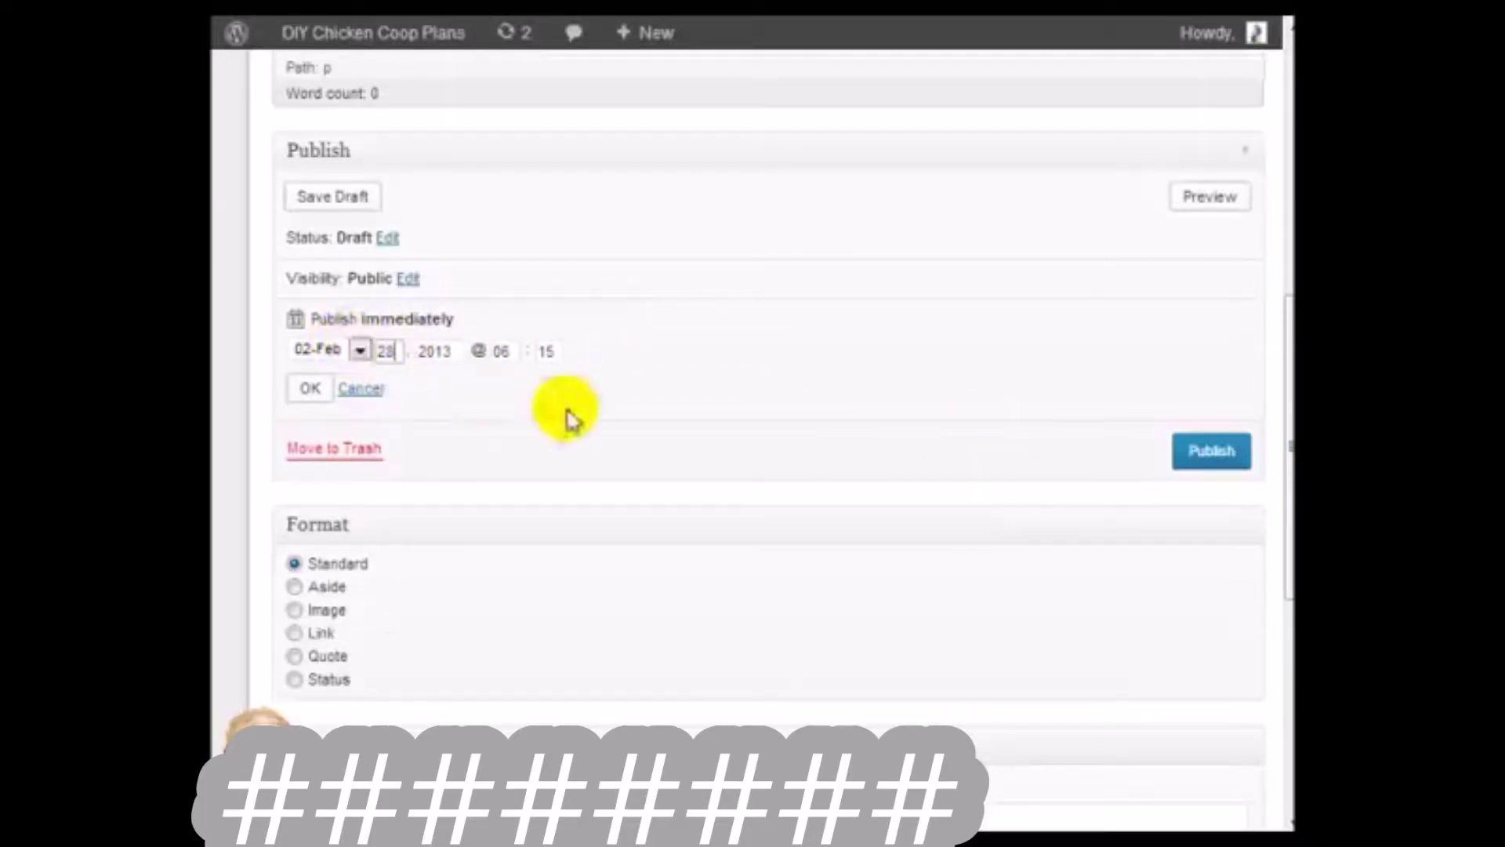
left_click(310, 388)
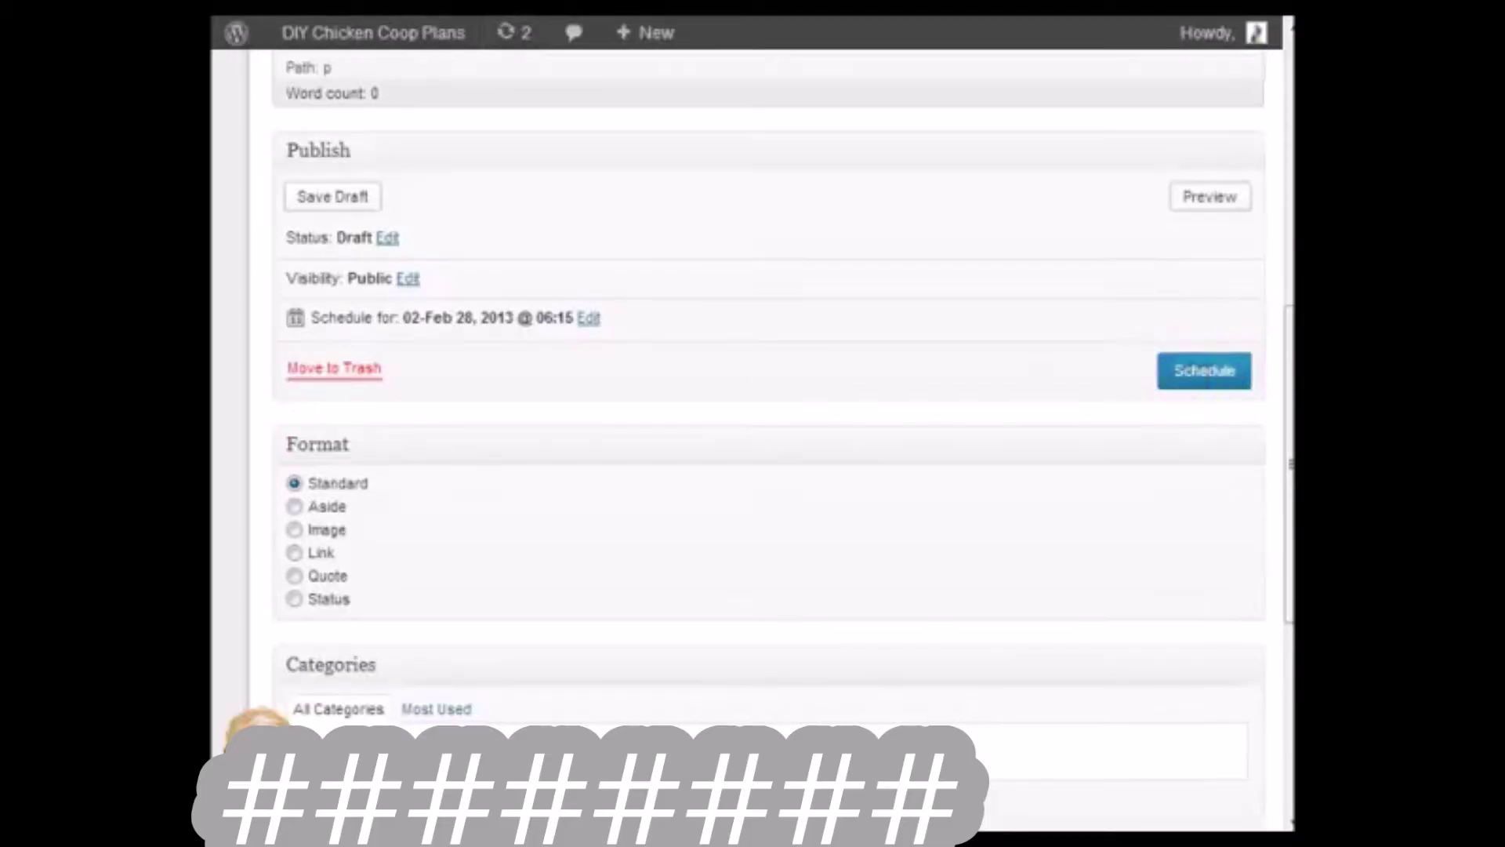
scroll(1069, 304, "up", 10)
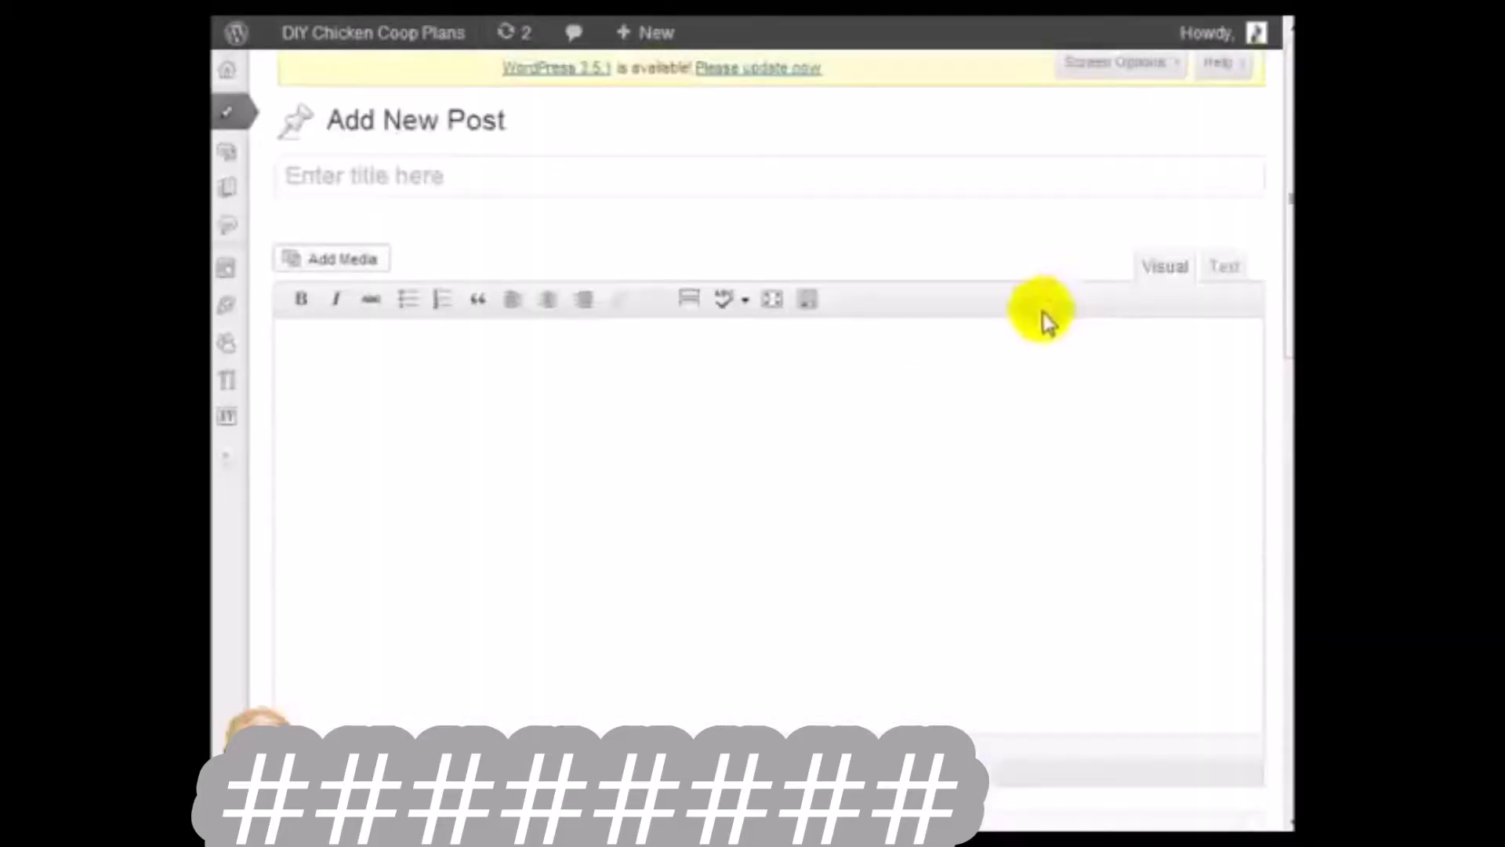
scroll(928, 356, "down", 10)
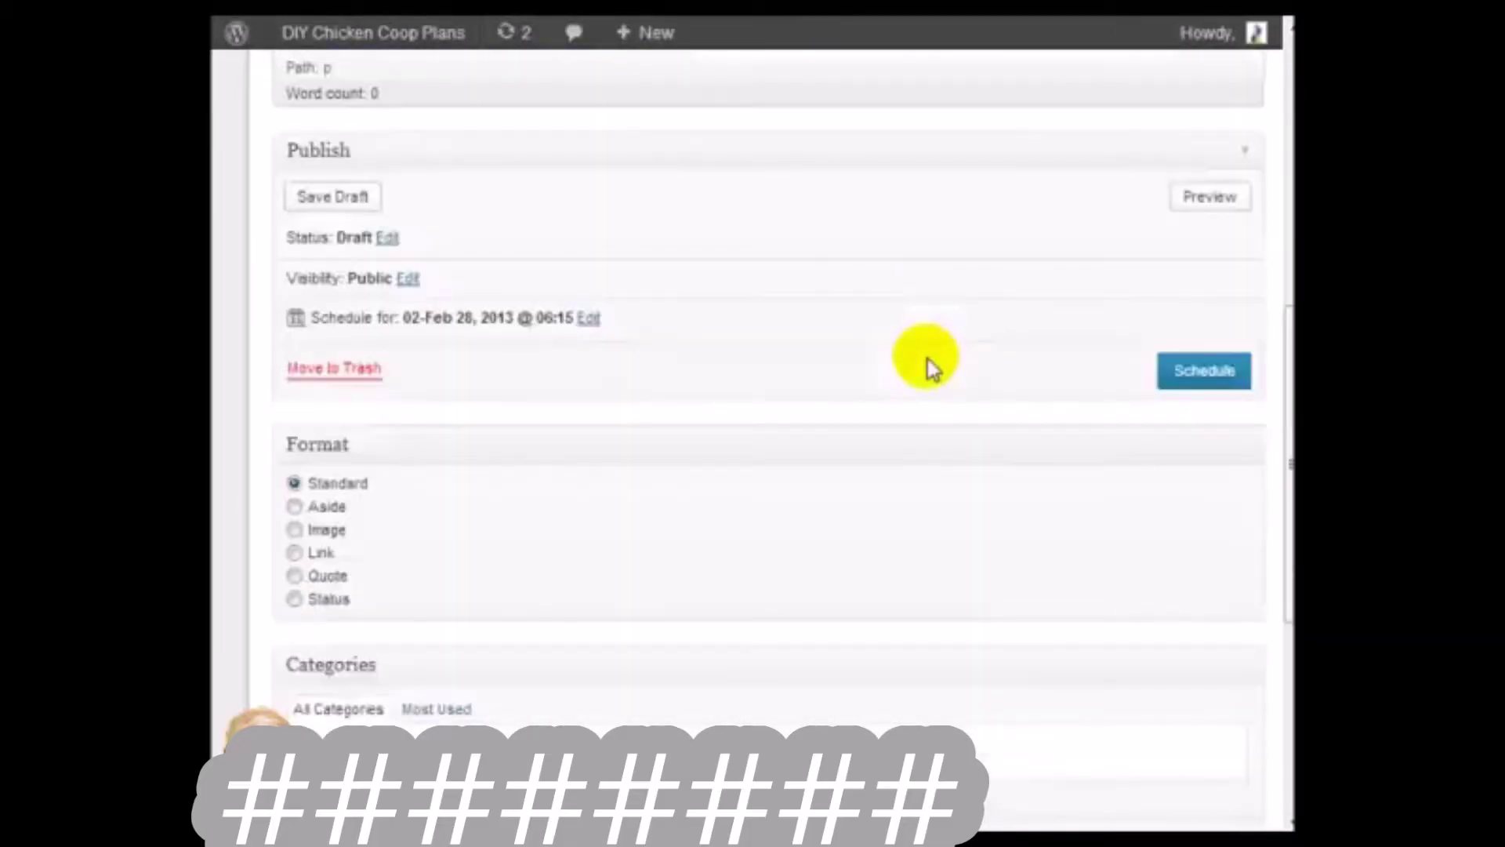
scroll(925, 362, "up", 10)
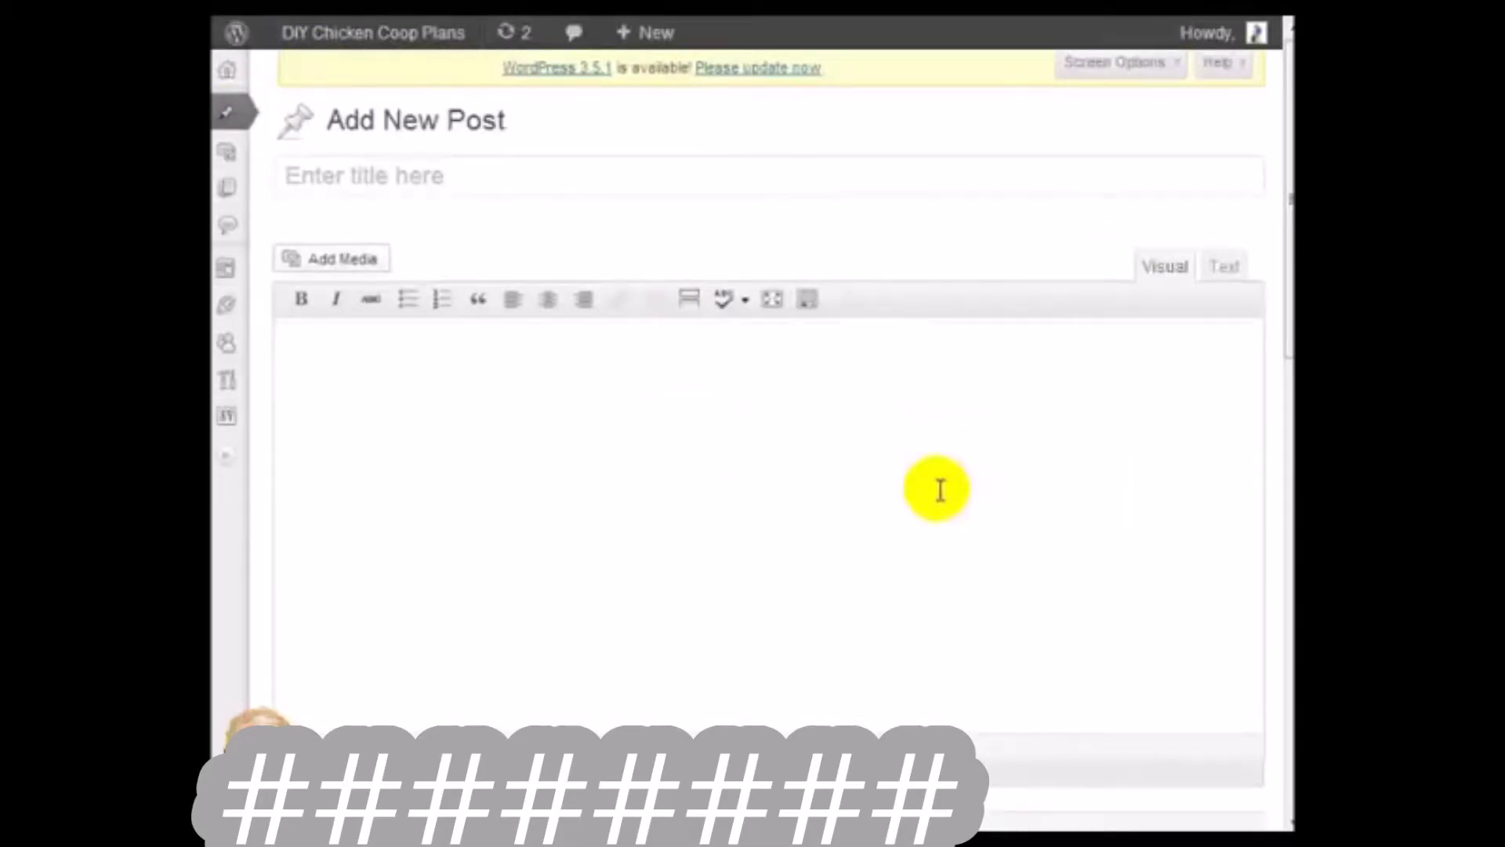
scroll(830, 352, "down", 10)
scroll(675, 487, "up", 10)
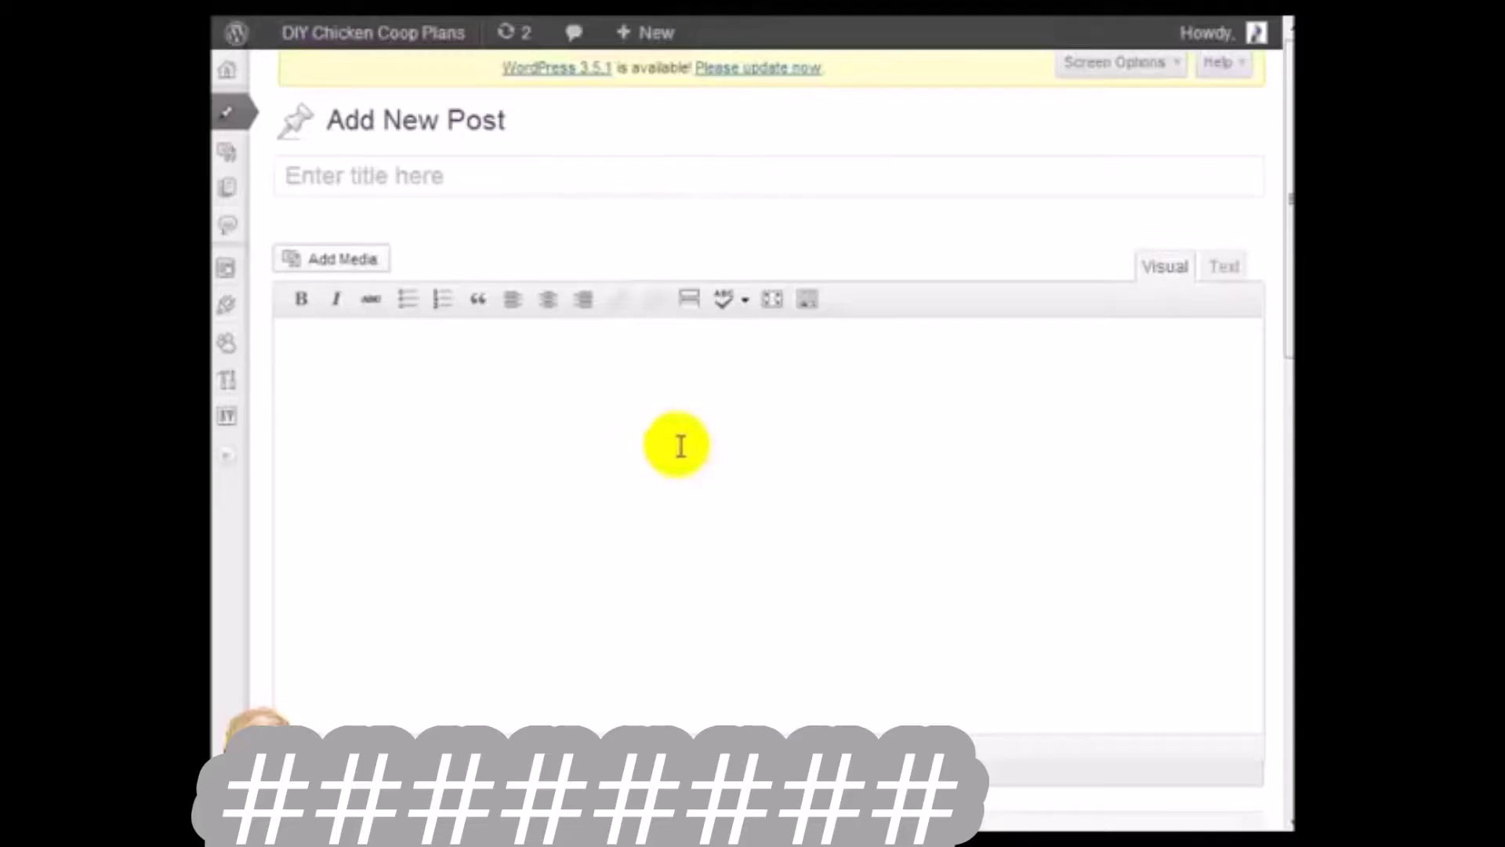
scroll(675, 449, "down", 6)
scroll(675, 448, "up", 6)
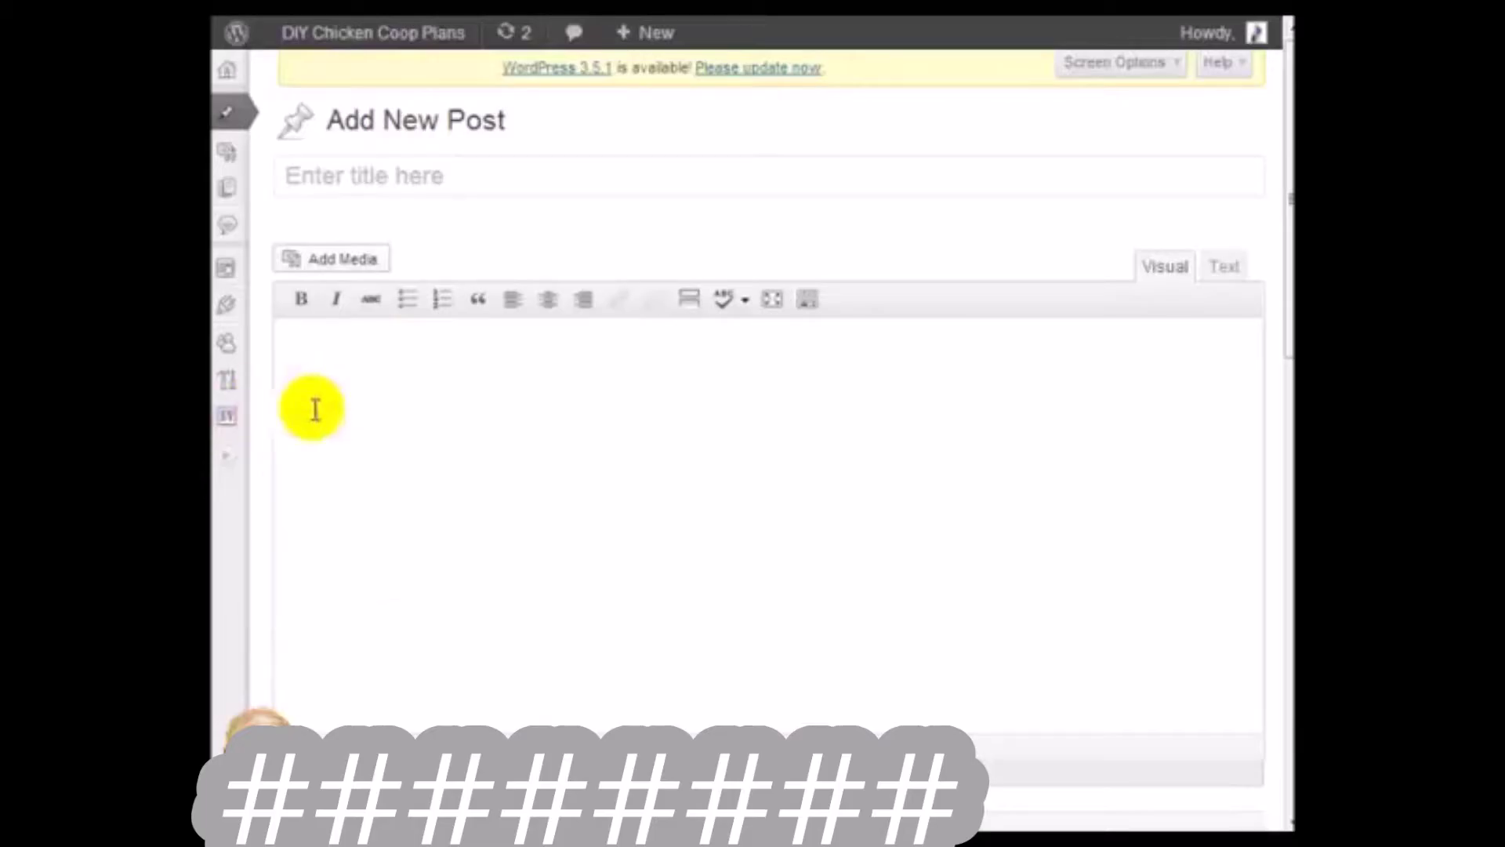
mouse_move(225, 416)
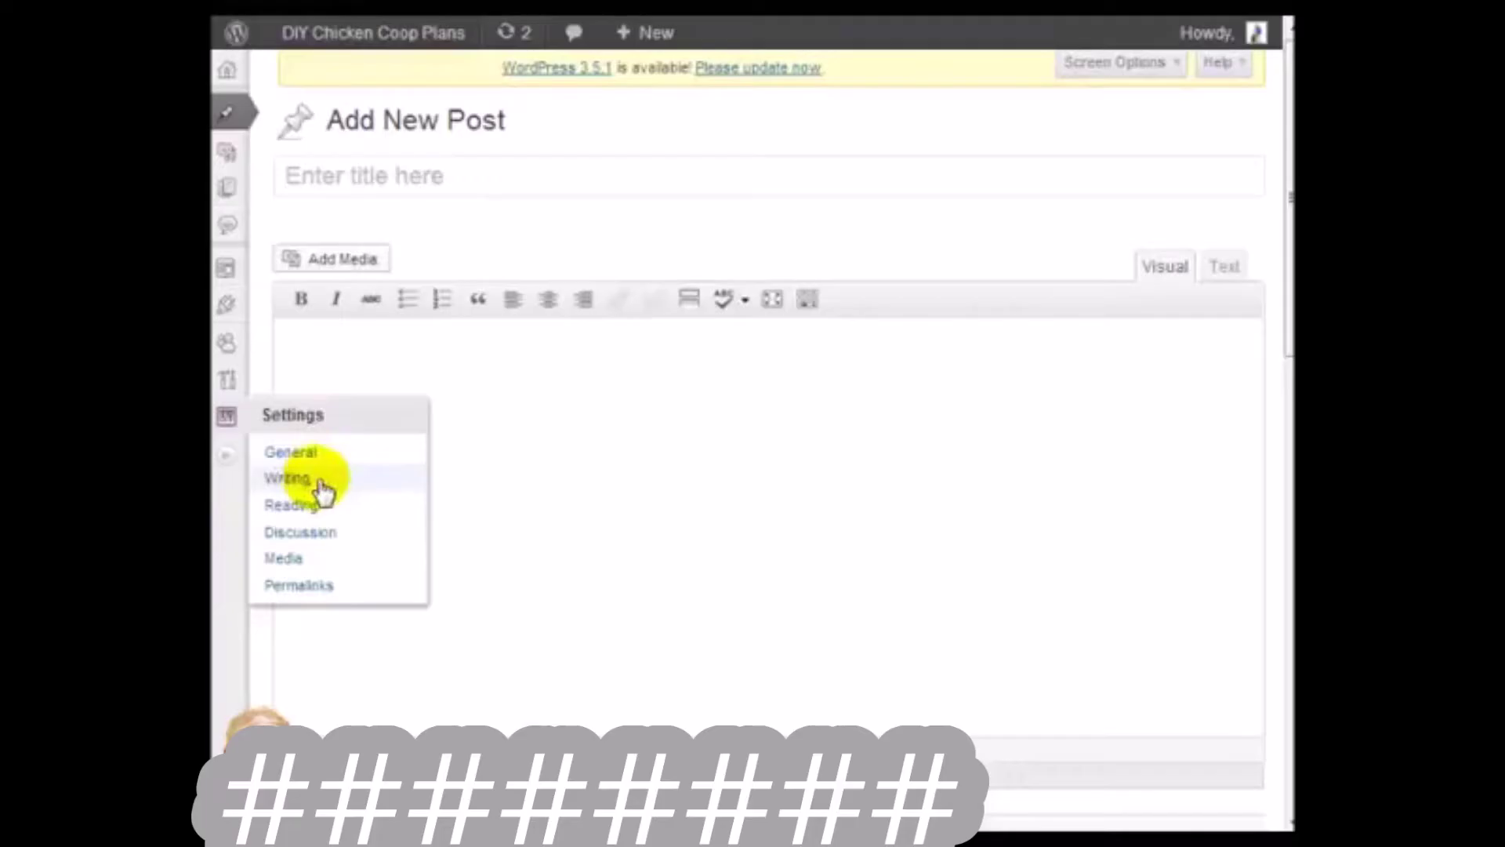
Go to Settings > Writing and put the cursor in the Update Services ping list.
left_click(288, 478)
scroll(721, 475, "down", 5)
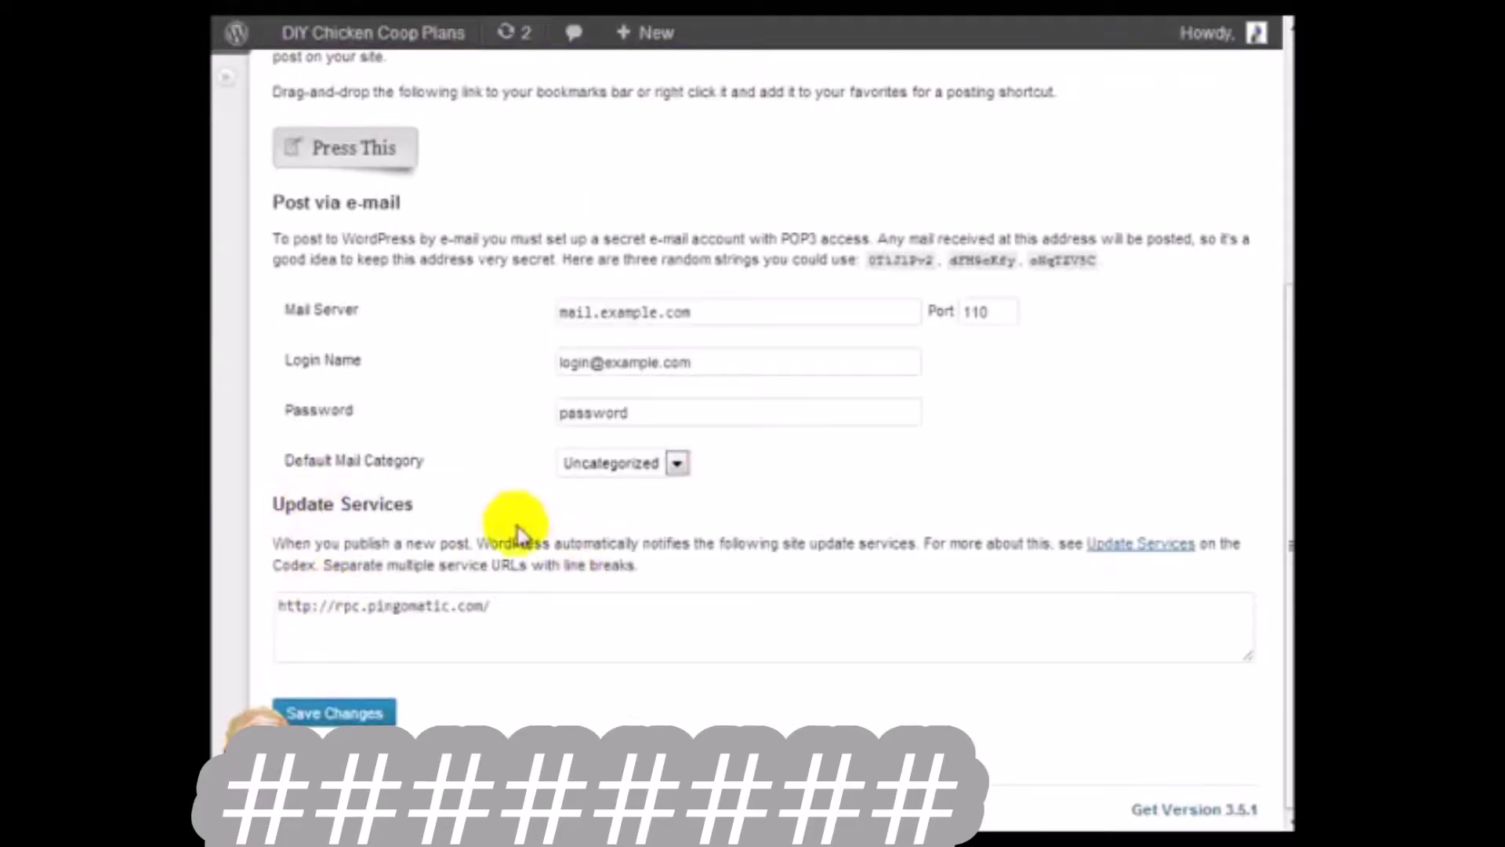
left_click(521, 594)
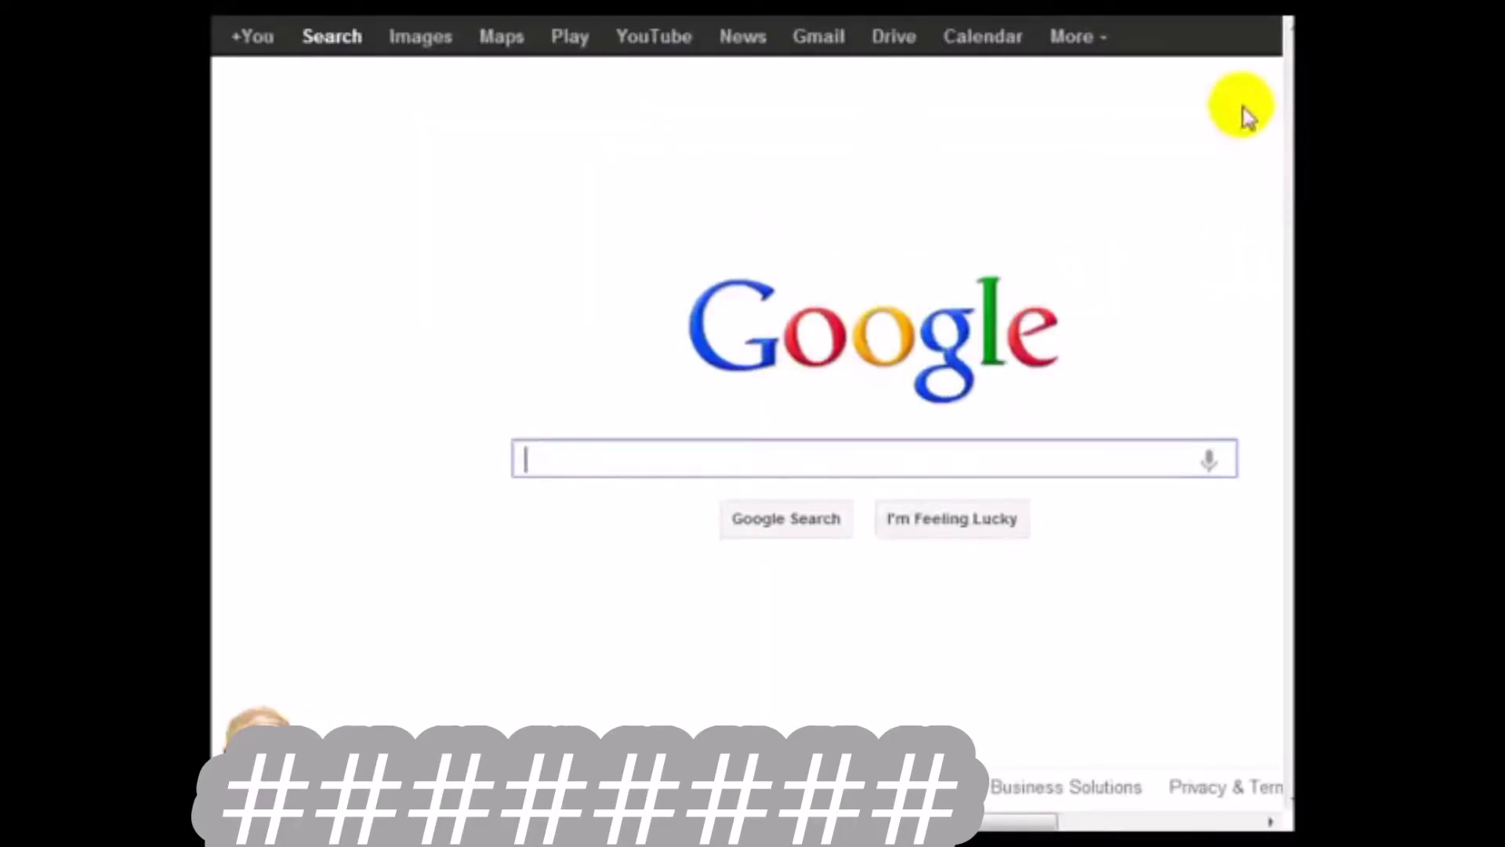
Search Google for 'Wordpress PING urls' and scan the results.
left_click(835, 460)
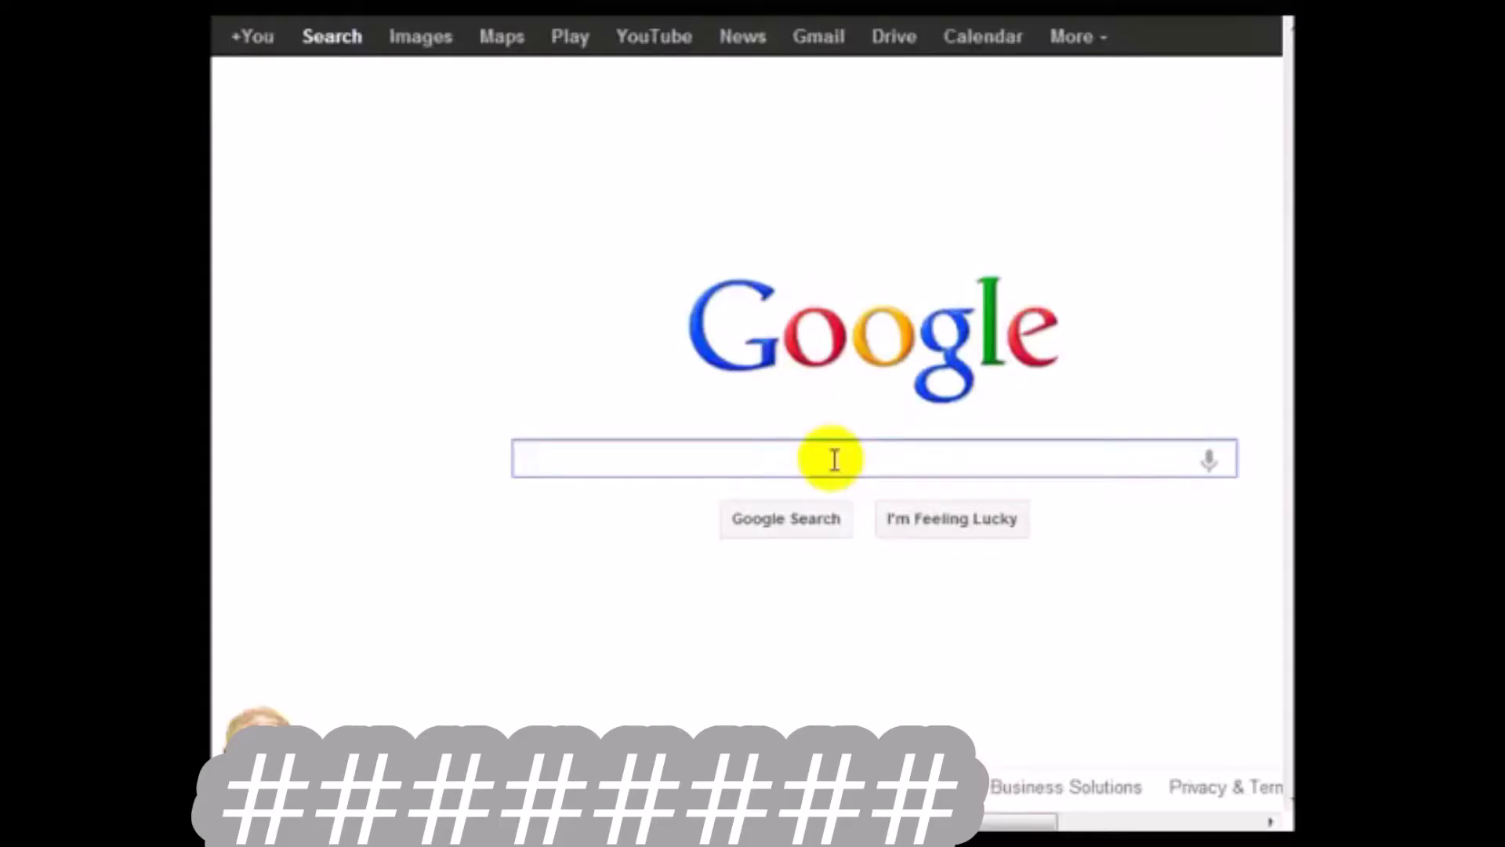
type("Wordpress P")
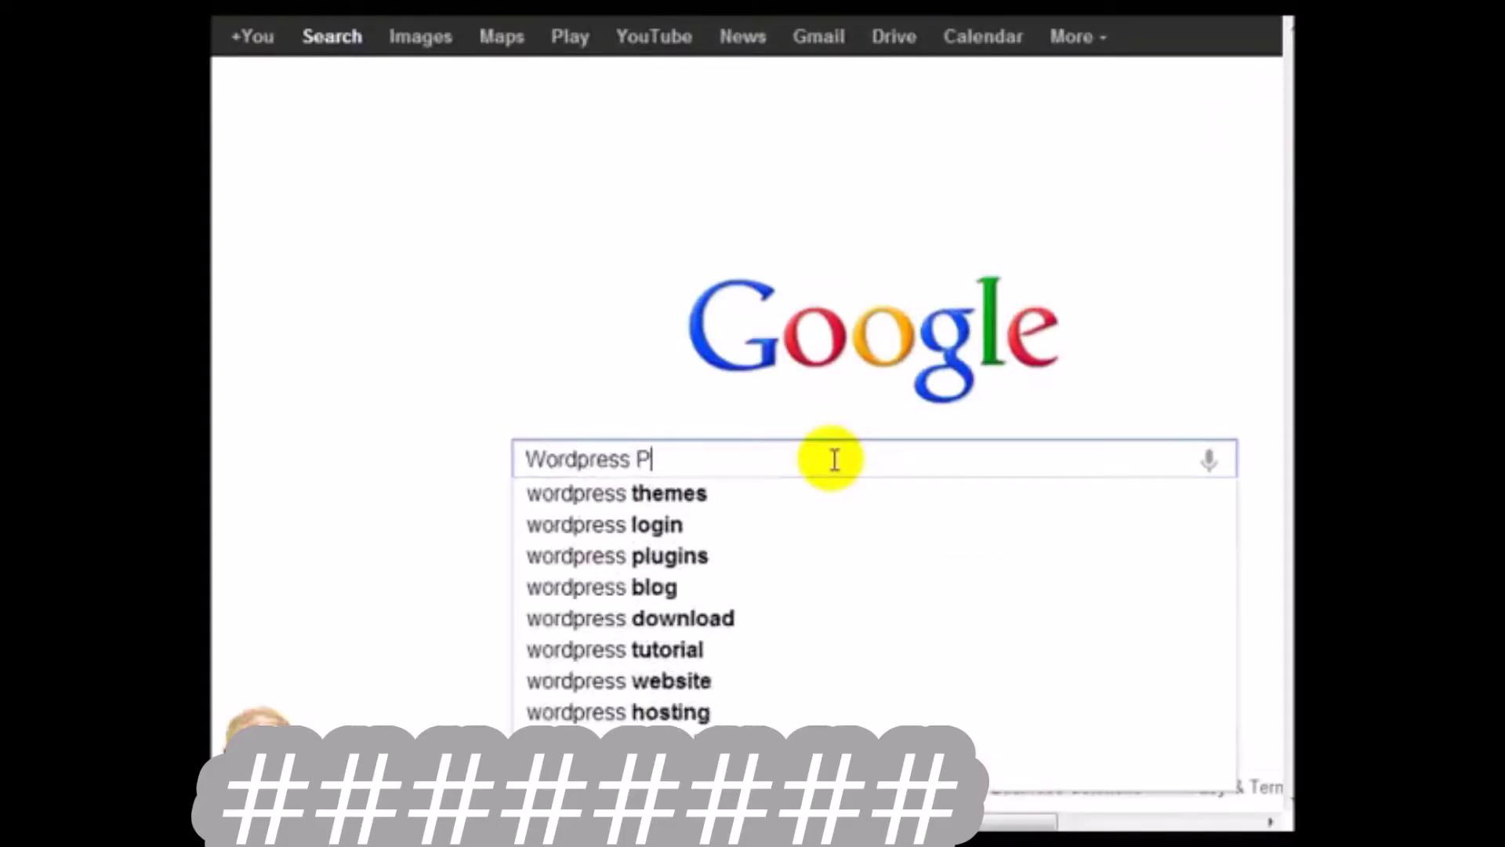
type("ING urls")
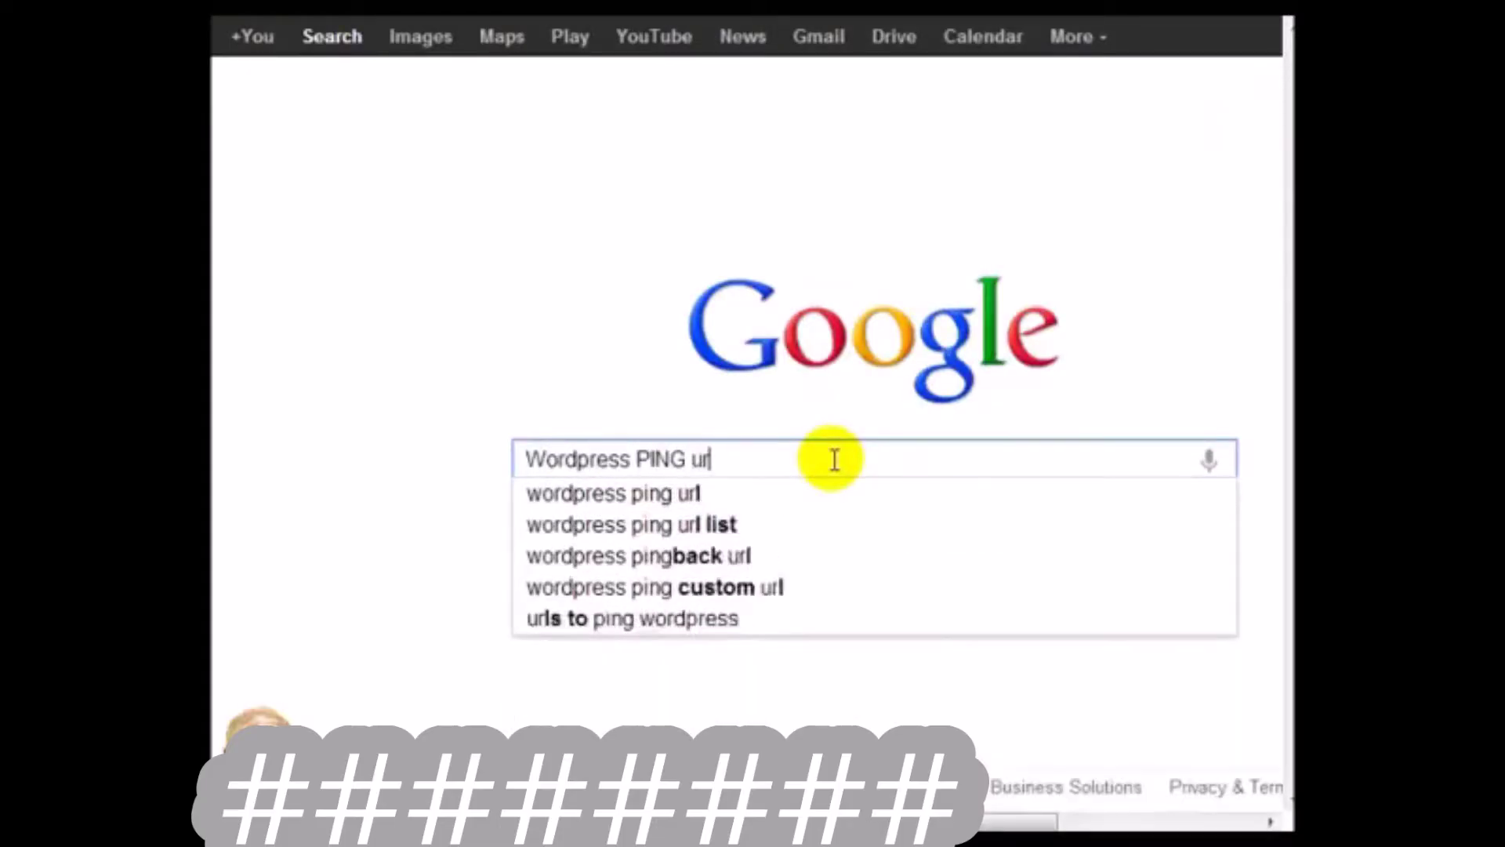
key("Return")
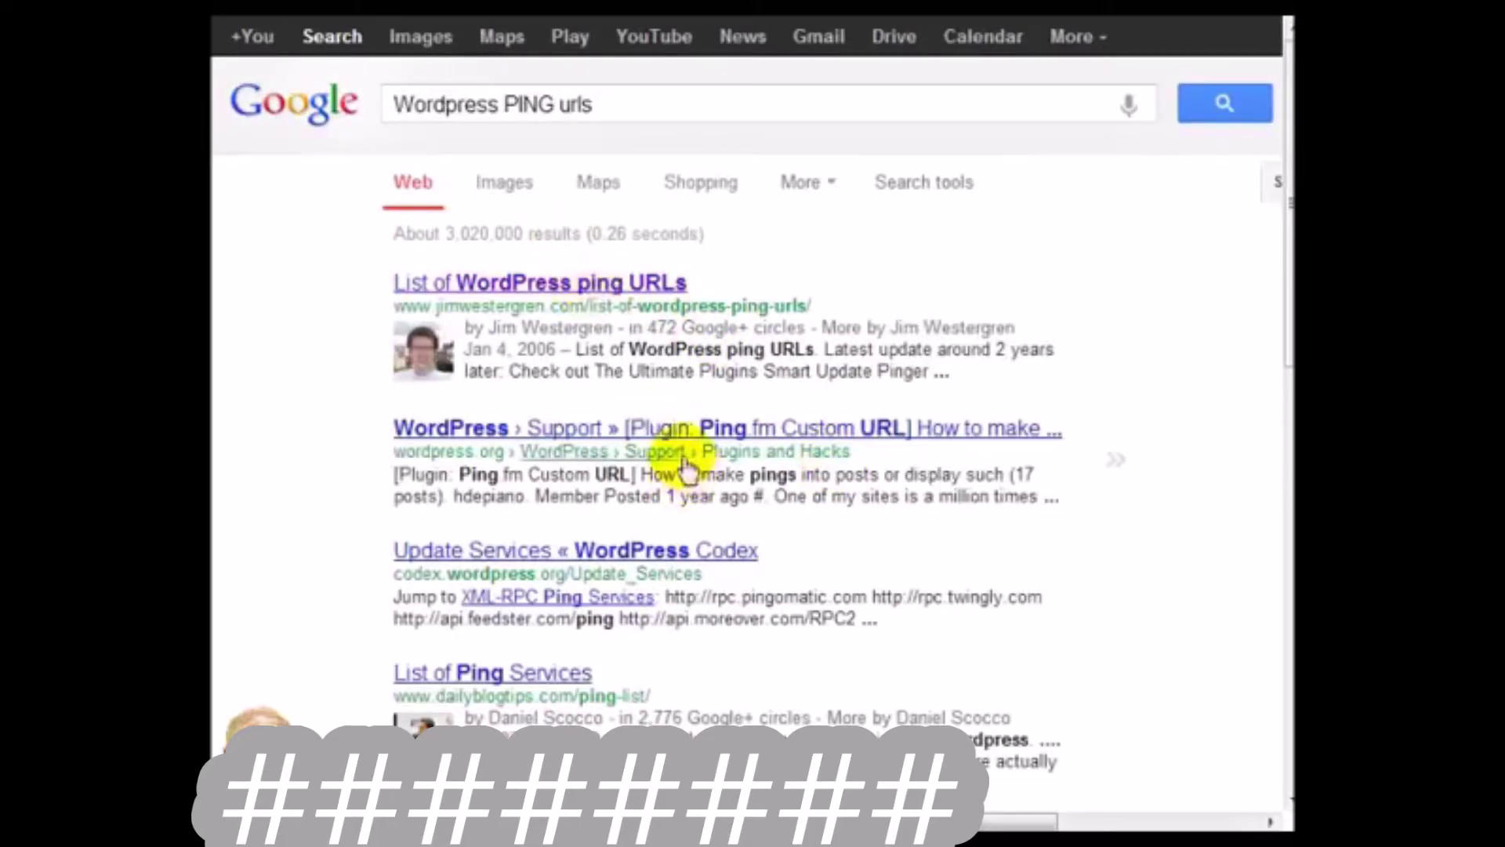
scroll(674, 450, "down", 3)
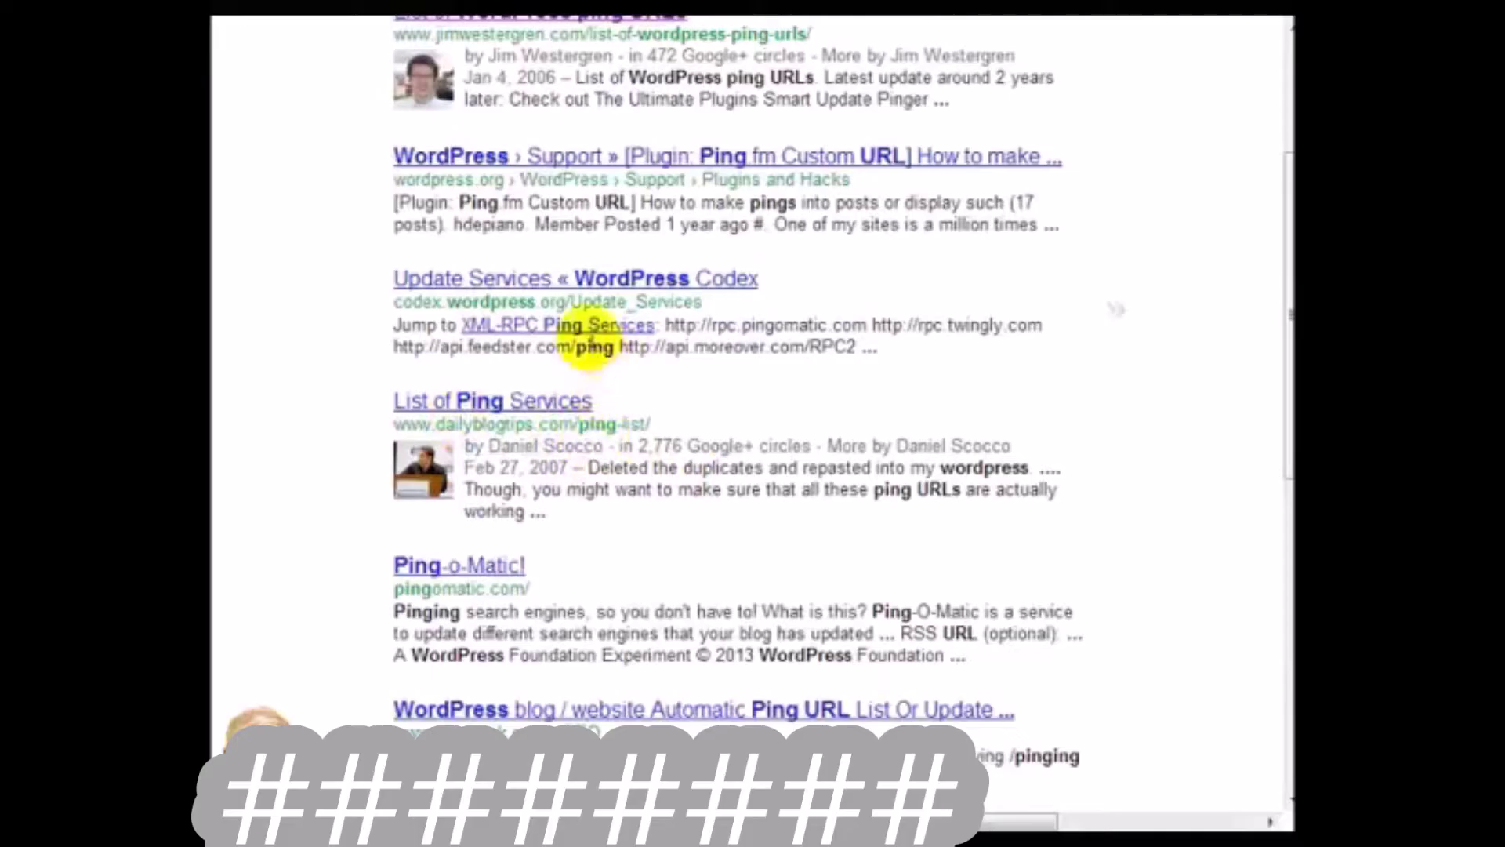
scroll(625, 286, "down", 3)
scroll(605, 437, "up", 8)
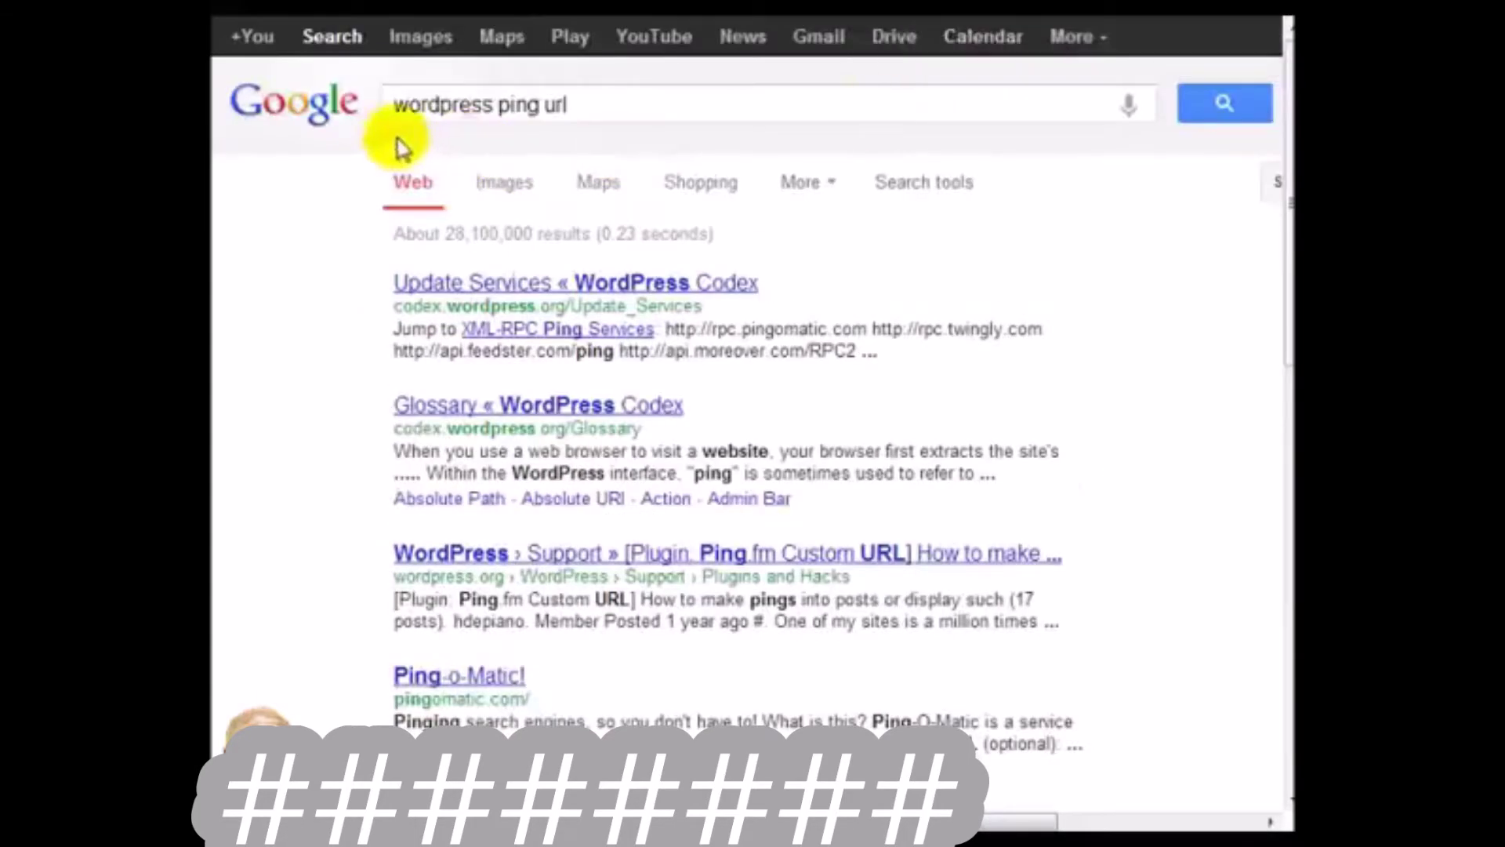
Add 'list' to the query and open the 'Wordpress ping list 2012 -latest' article.
left_click(612, 105)
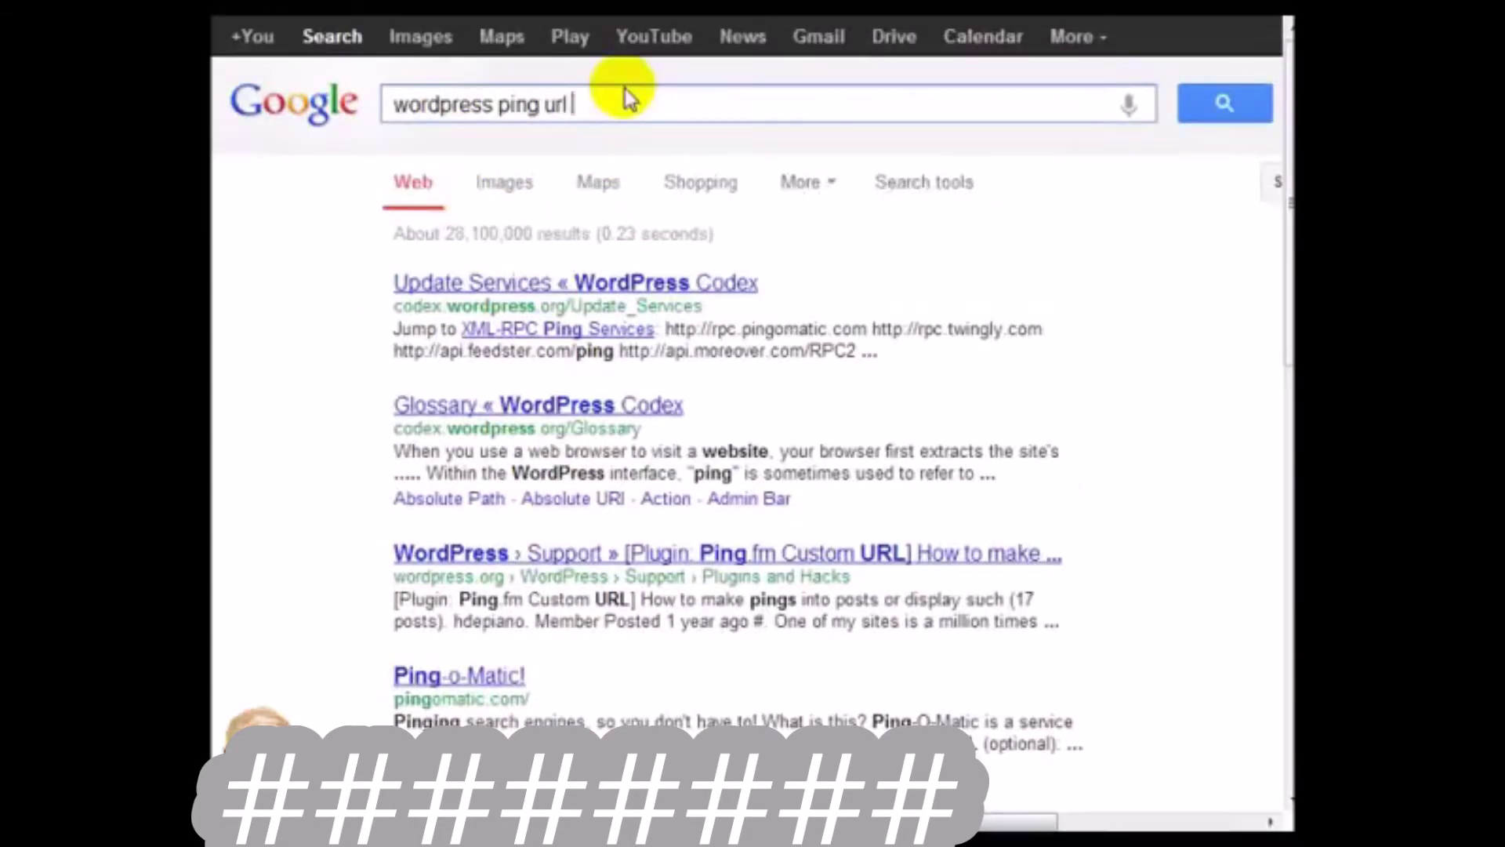
type("list")
key("Return")
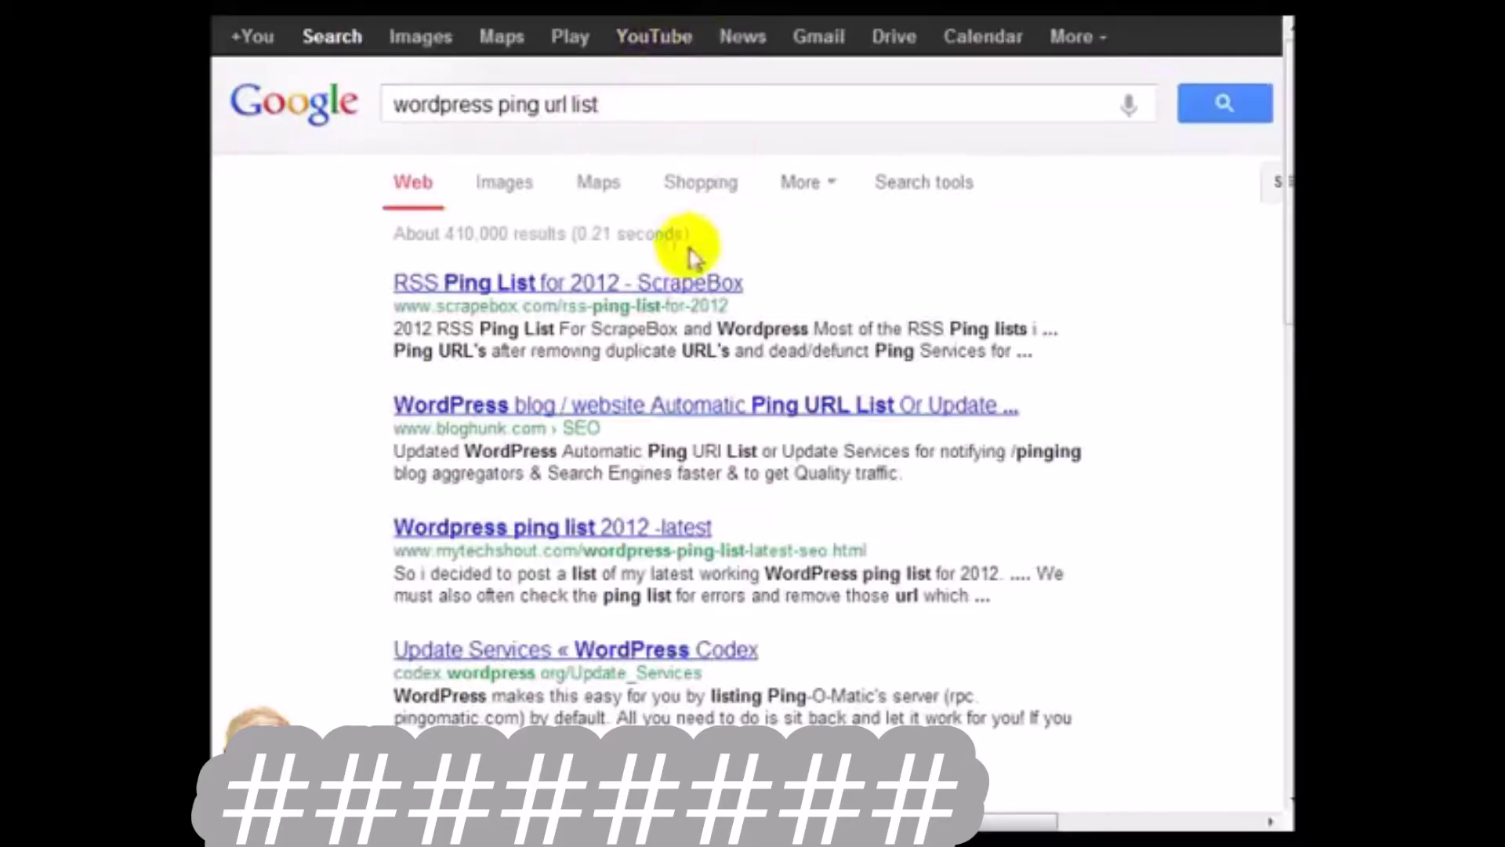
scroll(631, 416, "down", 3)
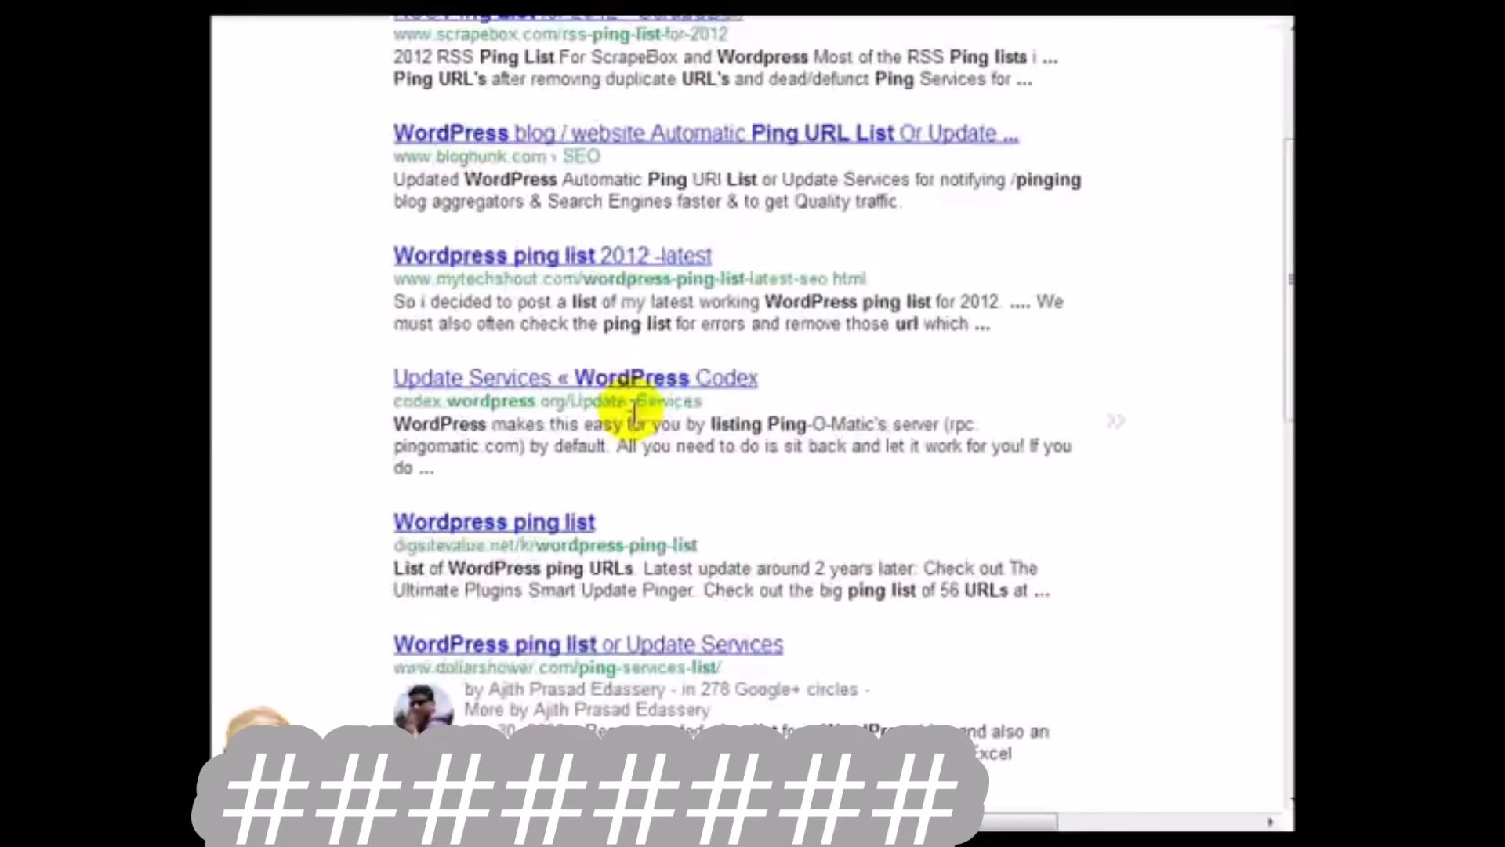
left_click(649, 258)
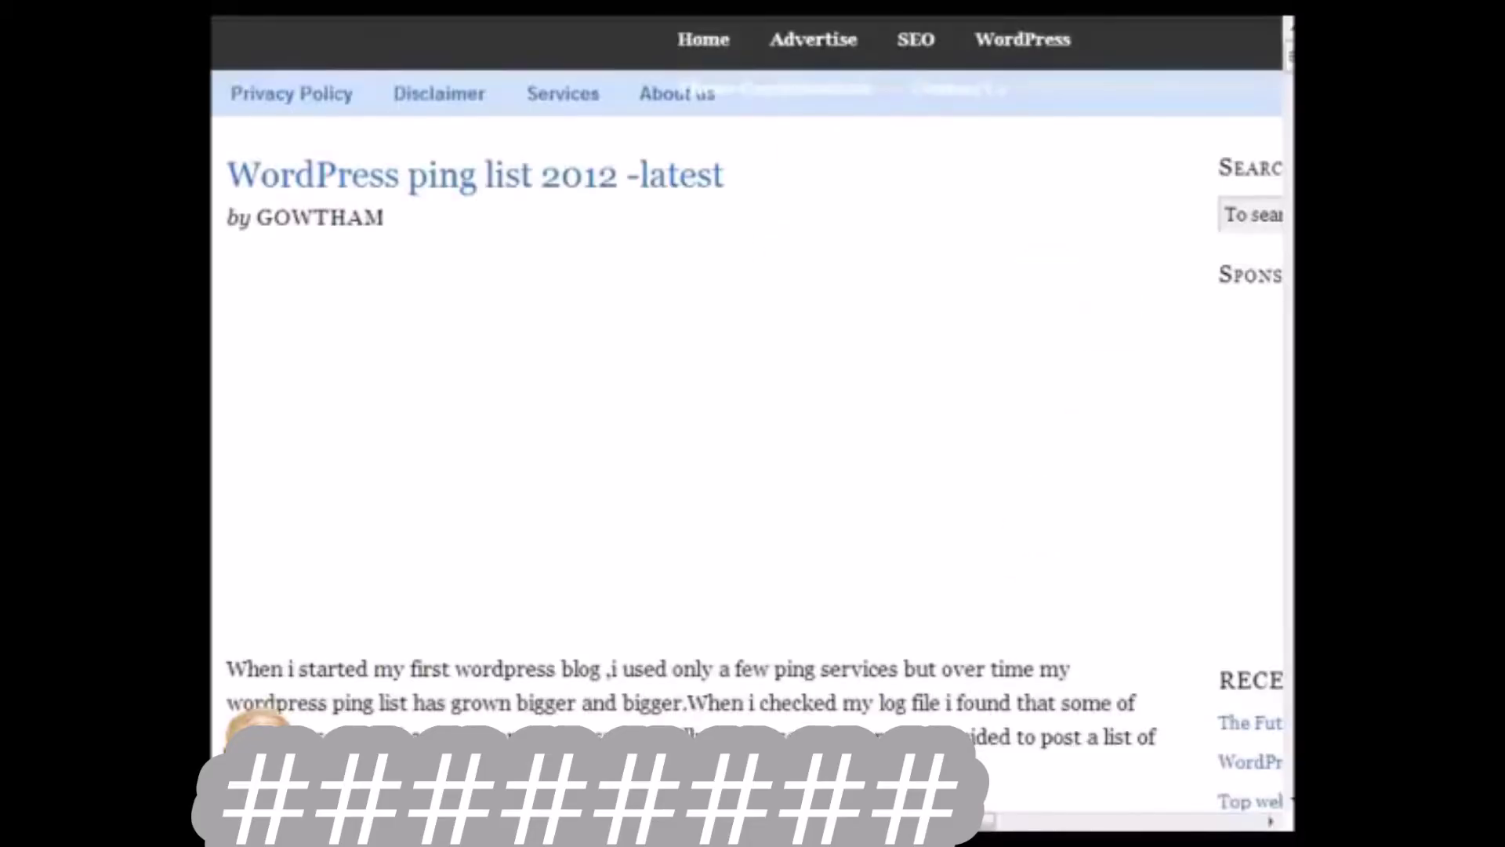
Copy the whole ping URL list, from rpc.pingomatic.com through zhuaxia.com/rpc/server.php.
scroll(508, 446, "down", 10)
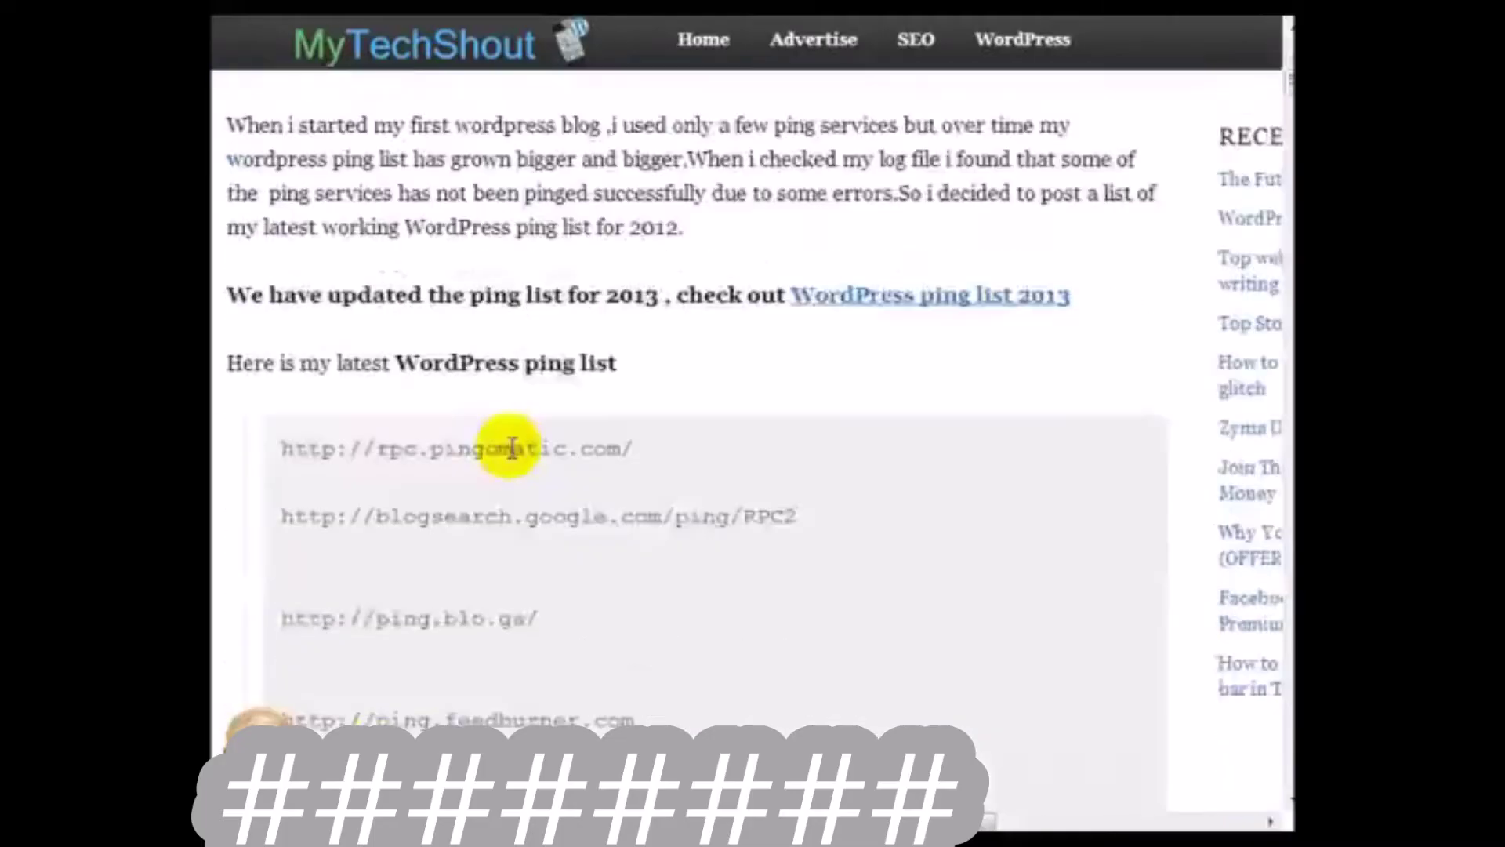
left_click_drag(284, 321, 548, 461)
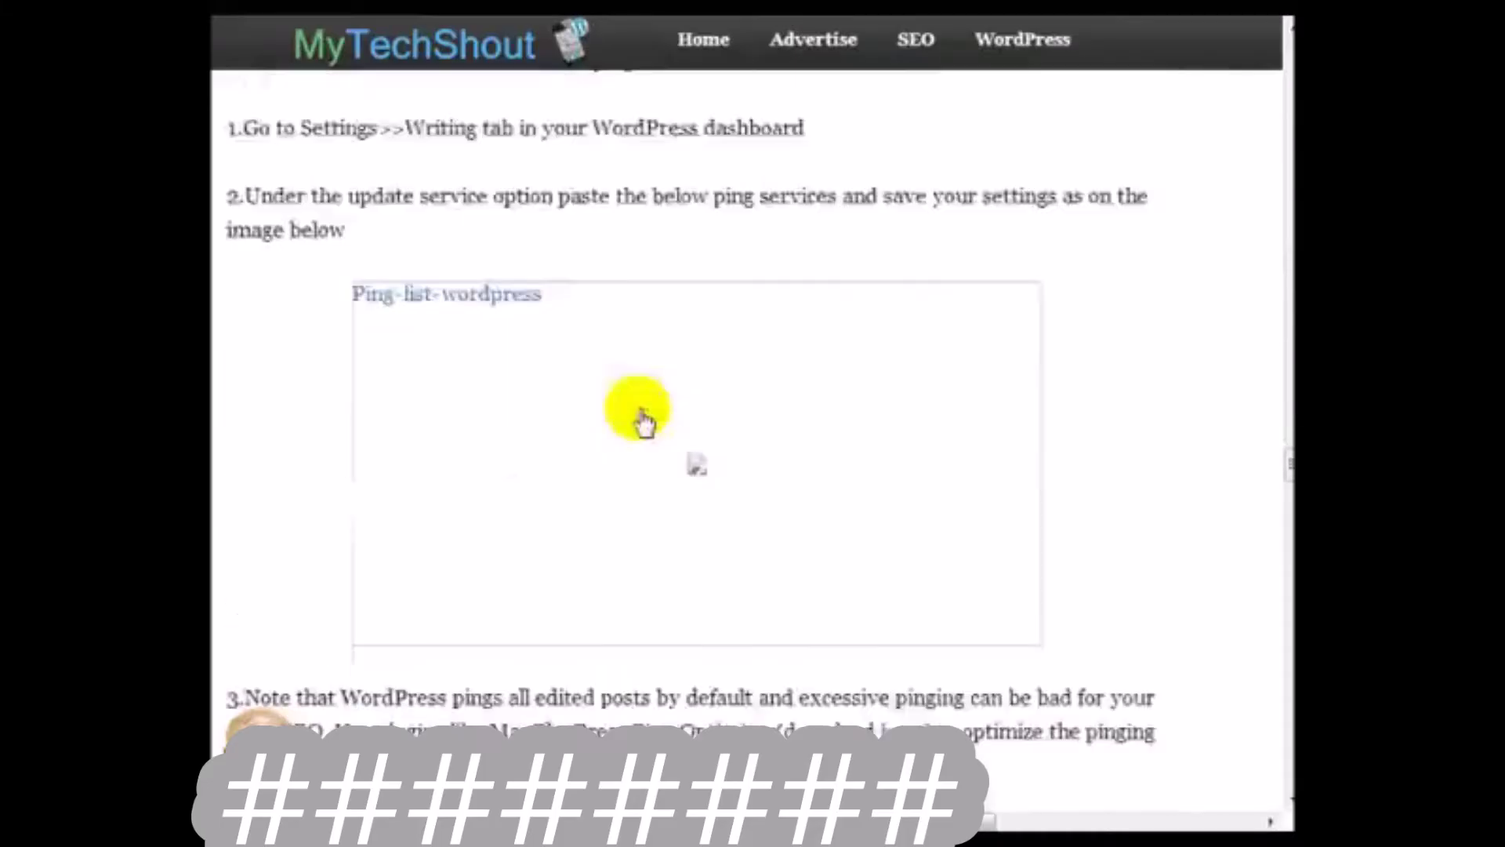
scroll(638, 416, "up", 9)
left_click(787, 555, "shift")
right_click(754, 375)
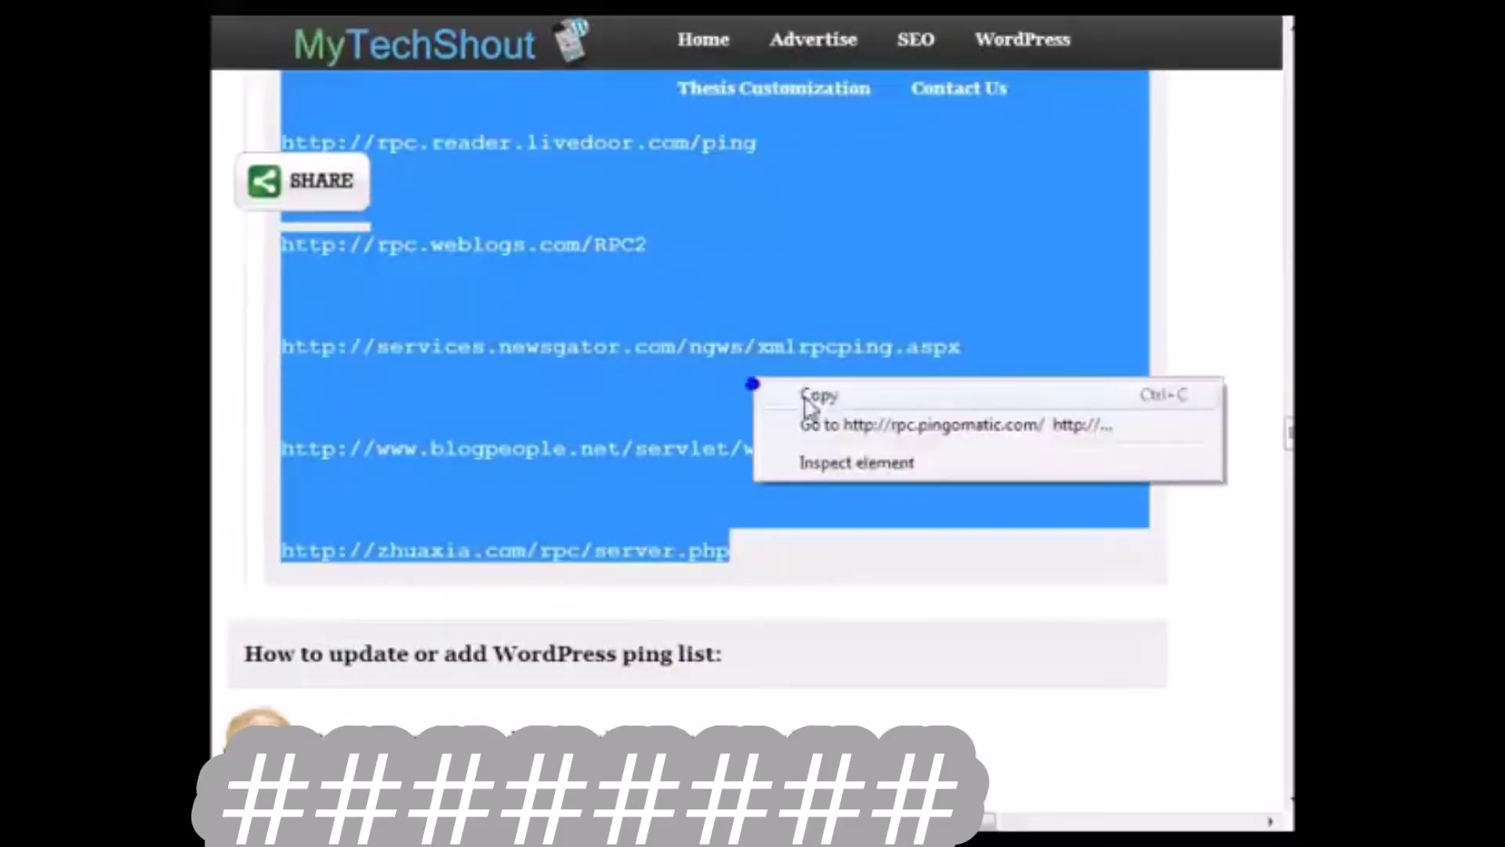
left_click(808, 398)
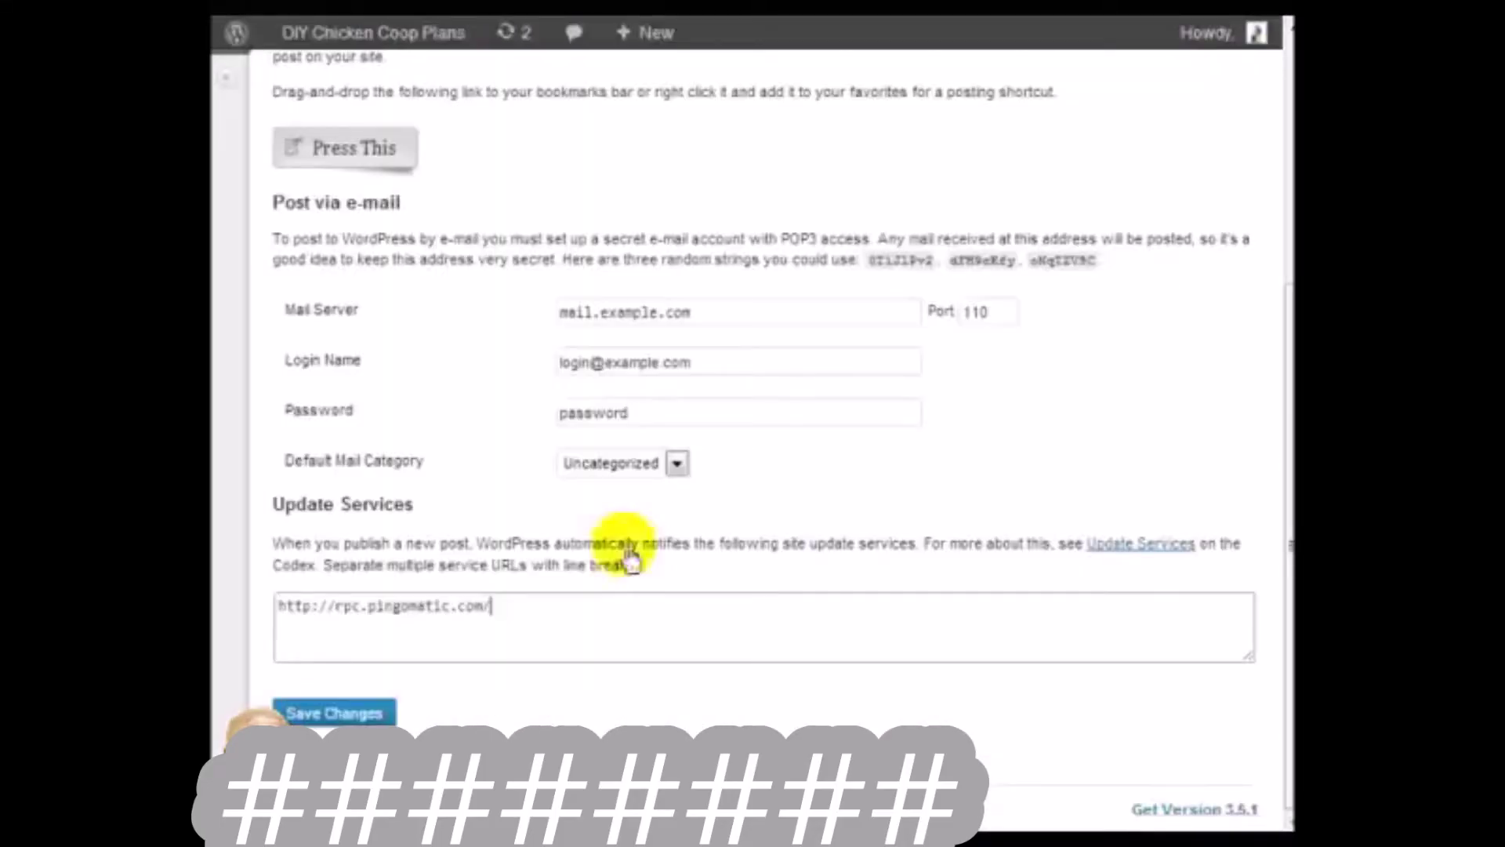
Paste the copied ping list over the pingomatic URL in Update Services and save.
triple_click(504, 628)
right_click(490, 608)
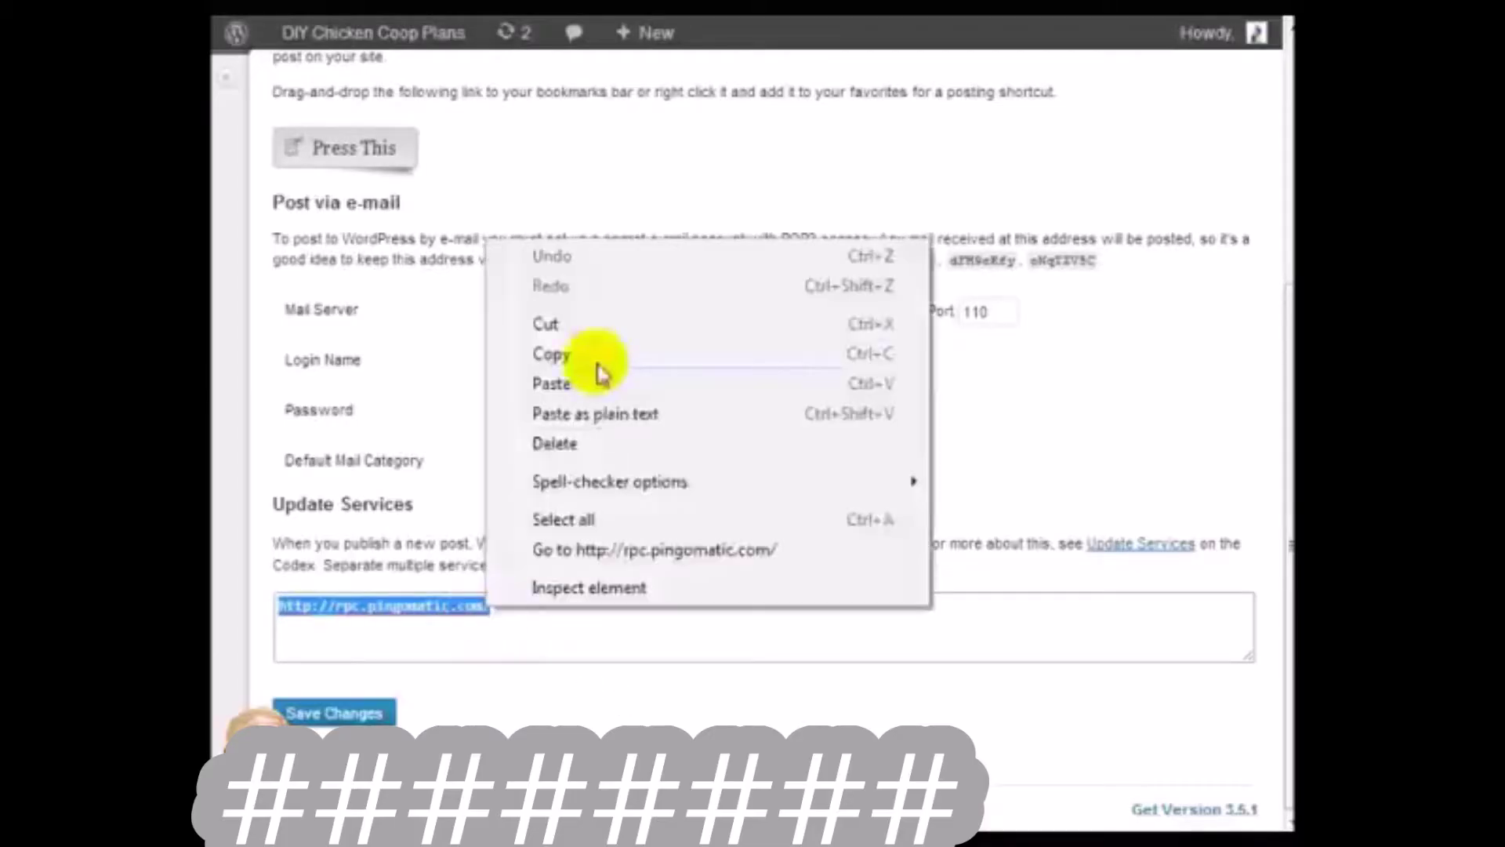
left_click(584, 384)
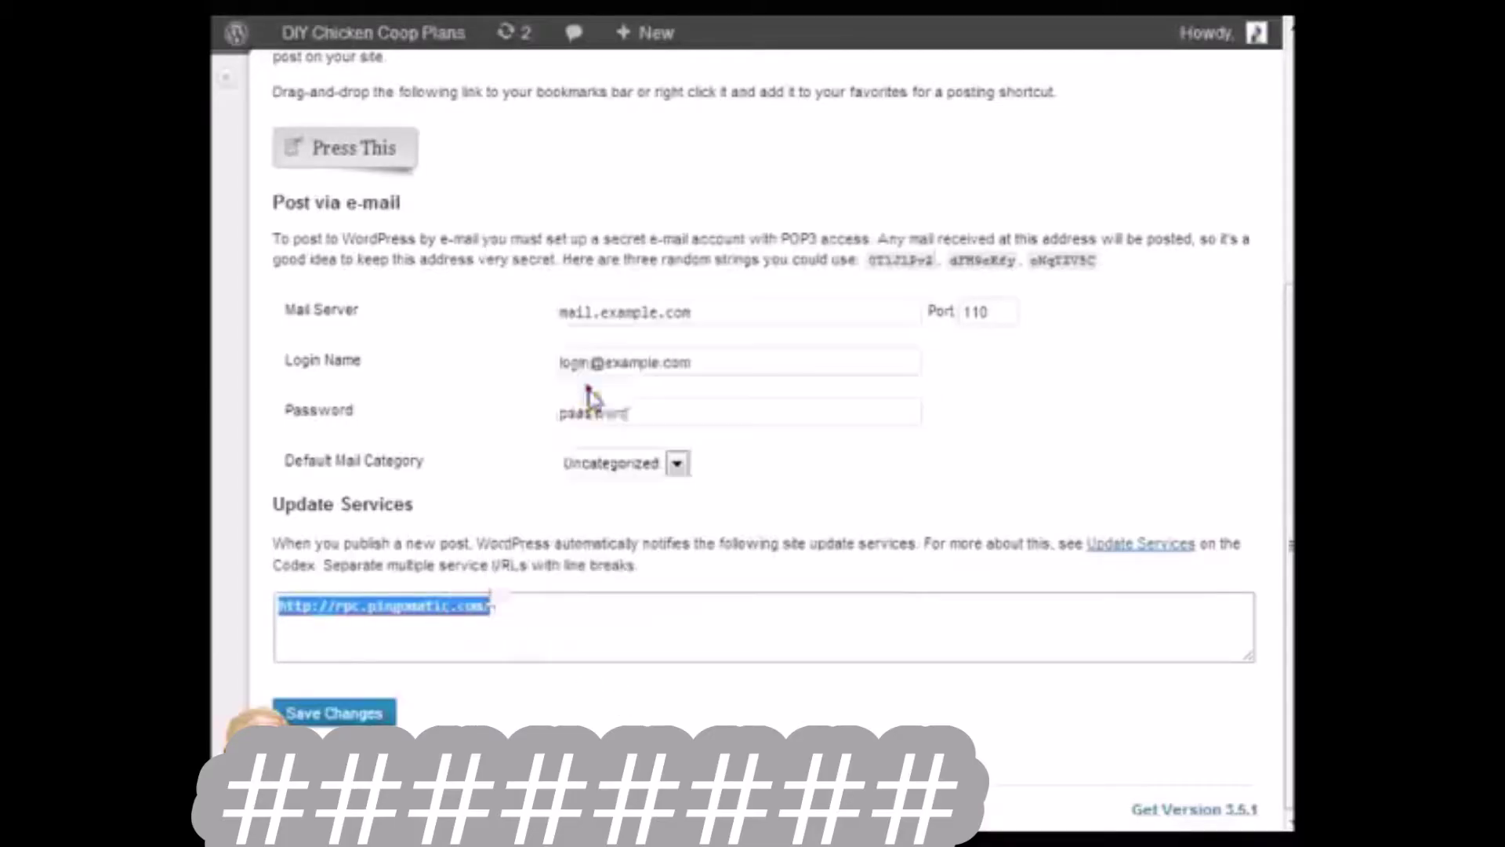
left_click(336, 713)
Replace the Update Services contents with the pasted ping URL list again.
scroll(638, 313, "down", 6)
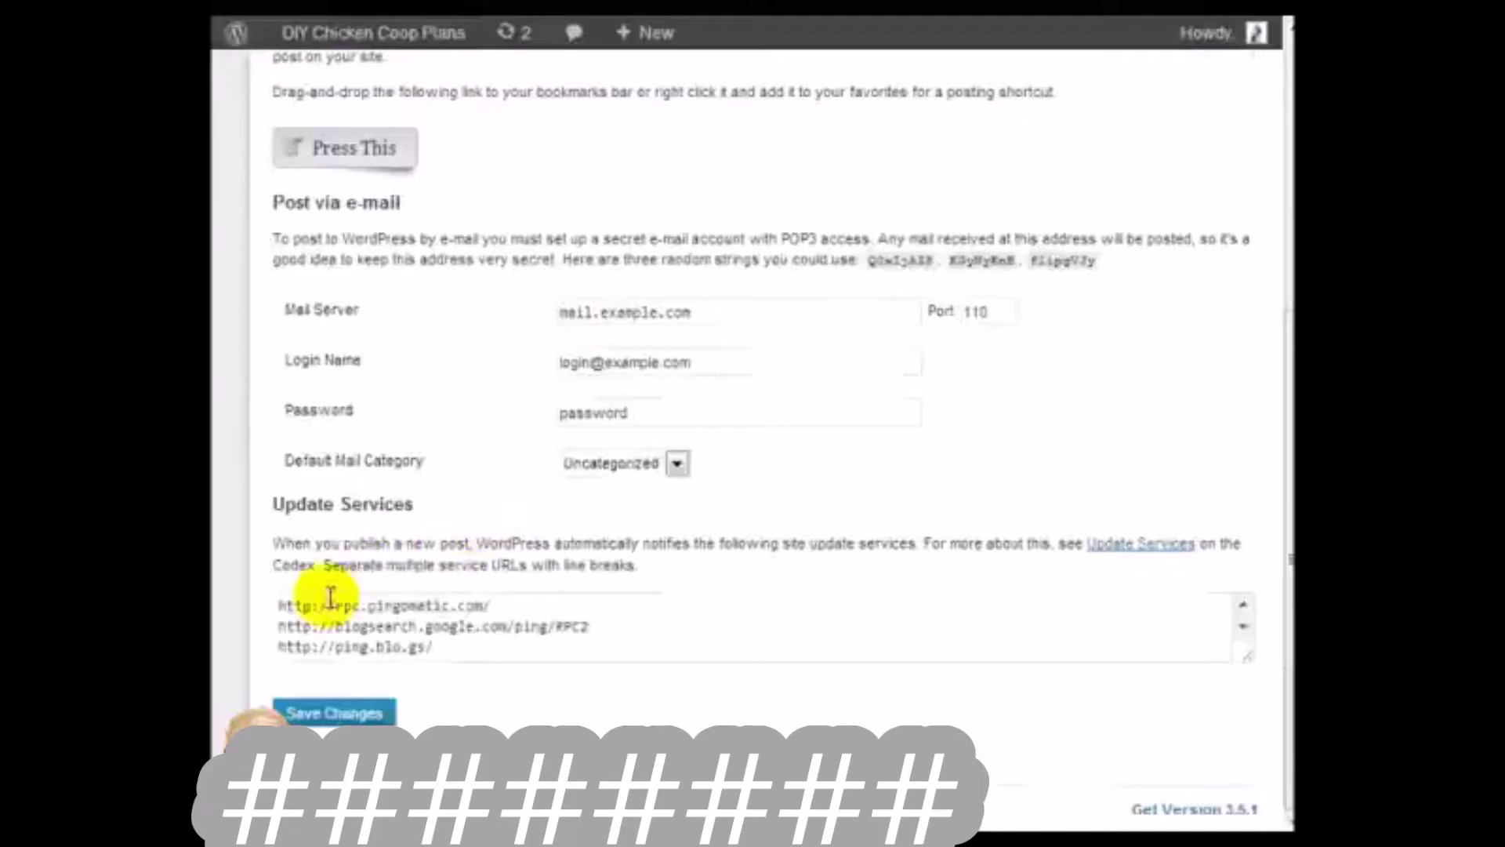
key("ctrl+a")
key("ctrl+v")
key("ctrl+a")
left_click(387, 627)
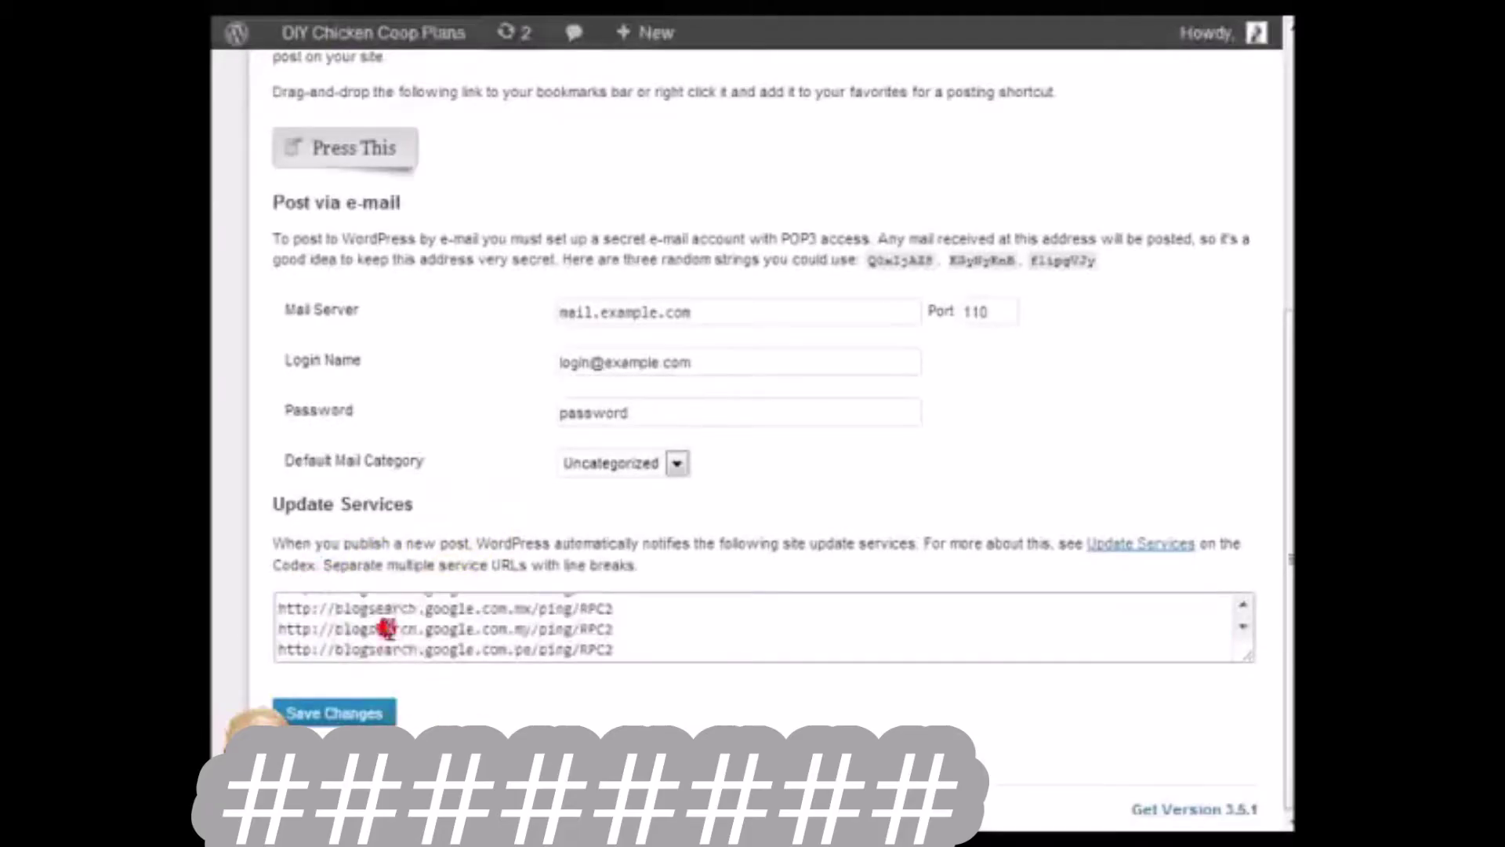
scroll(387, 627, "up", 10)
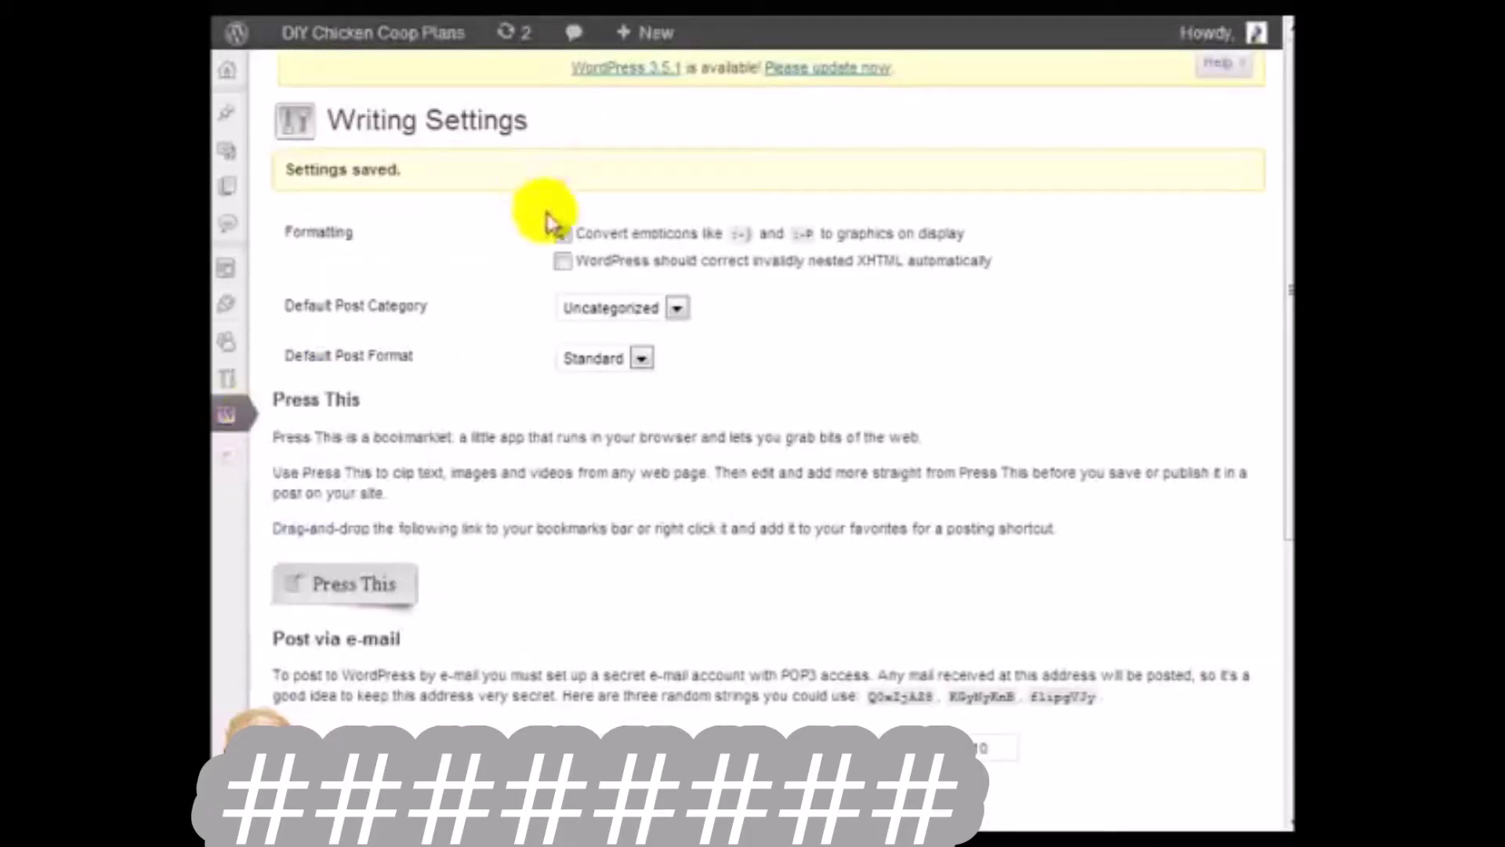
Turn on converting emoticons to graphics and review the pasted ping service URLs.
left_click(561, 233)
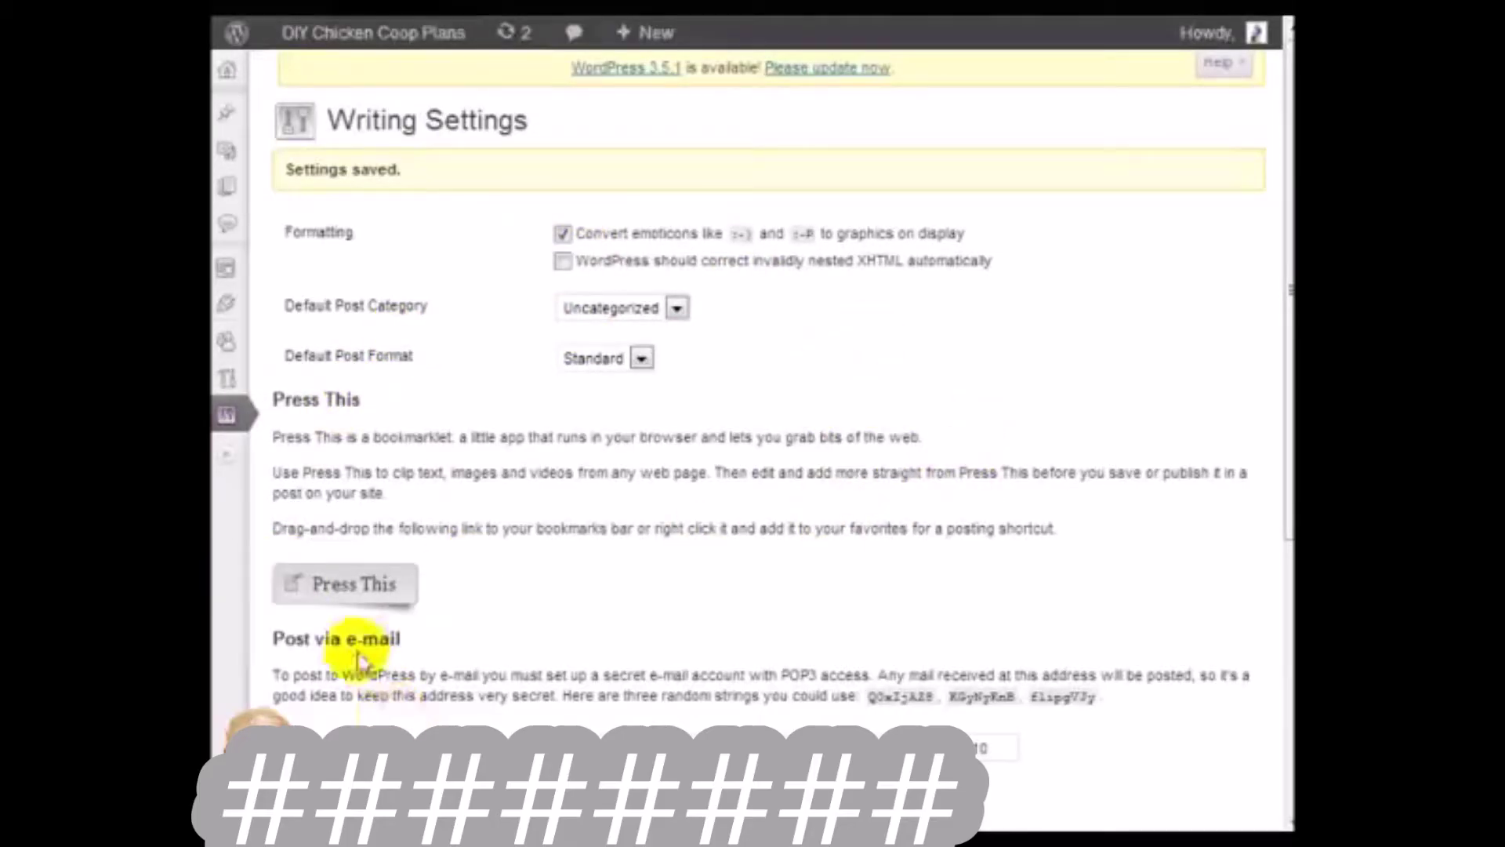
scroll(547, 583, "down", 5)
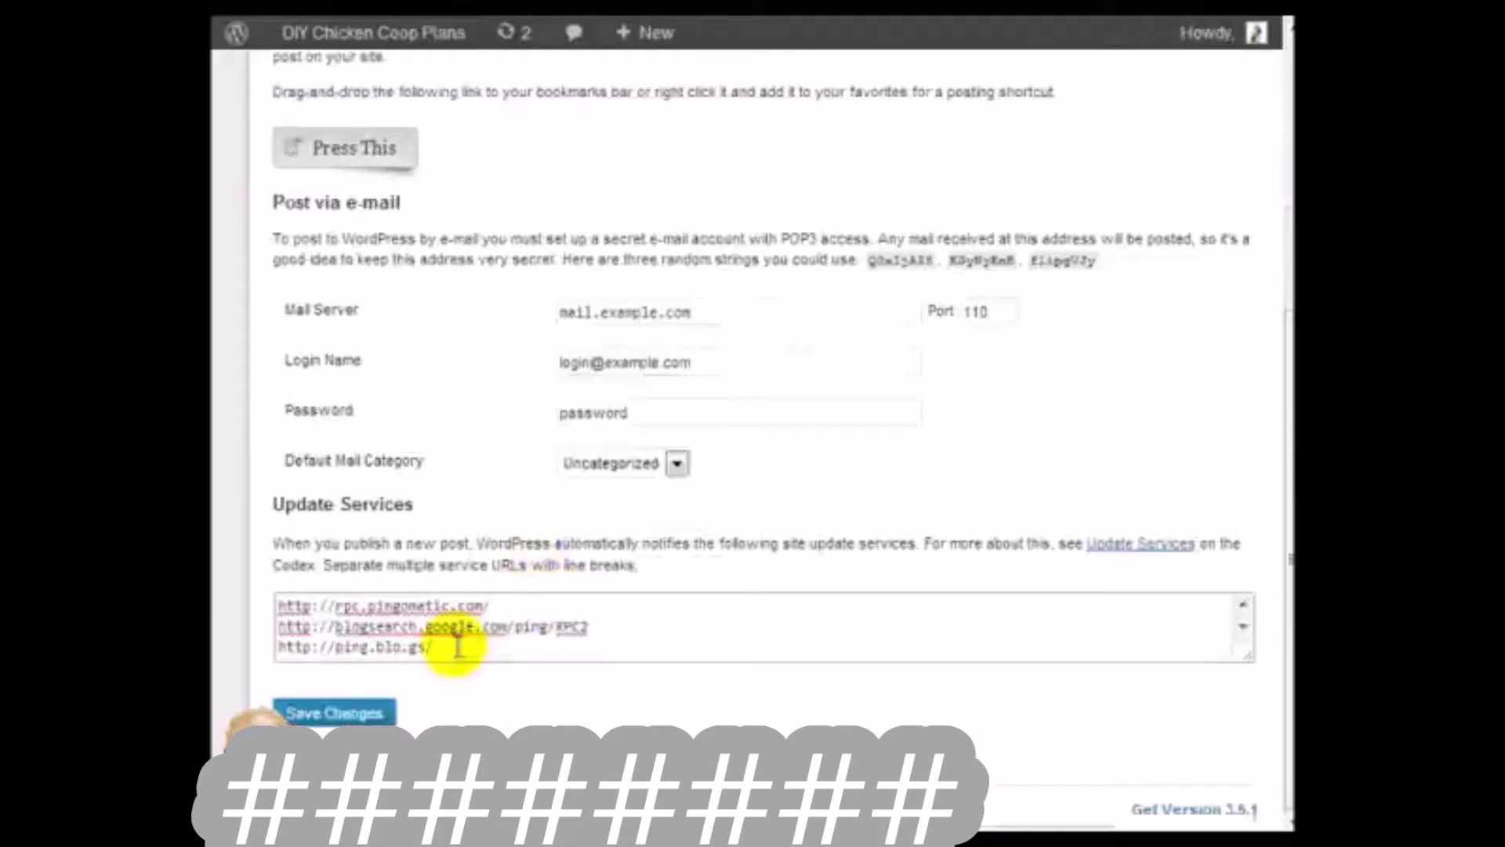
left_click_drag(283, 603, 554, 655)
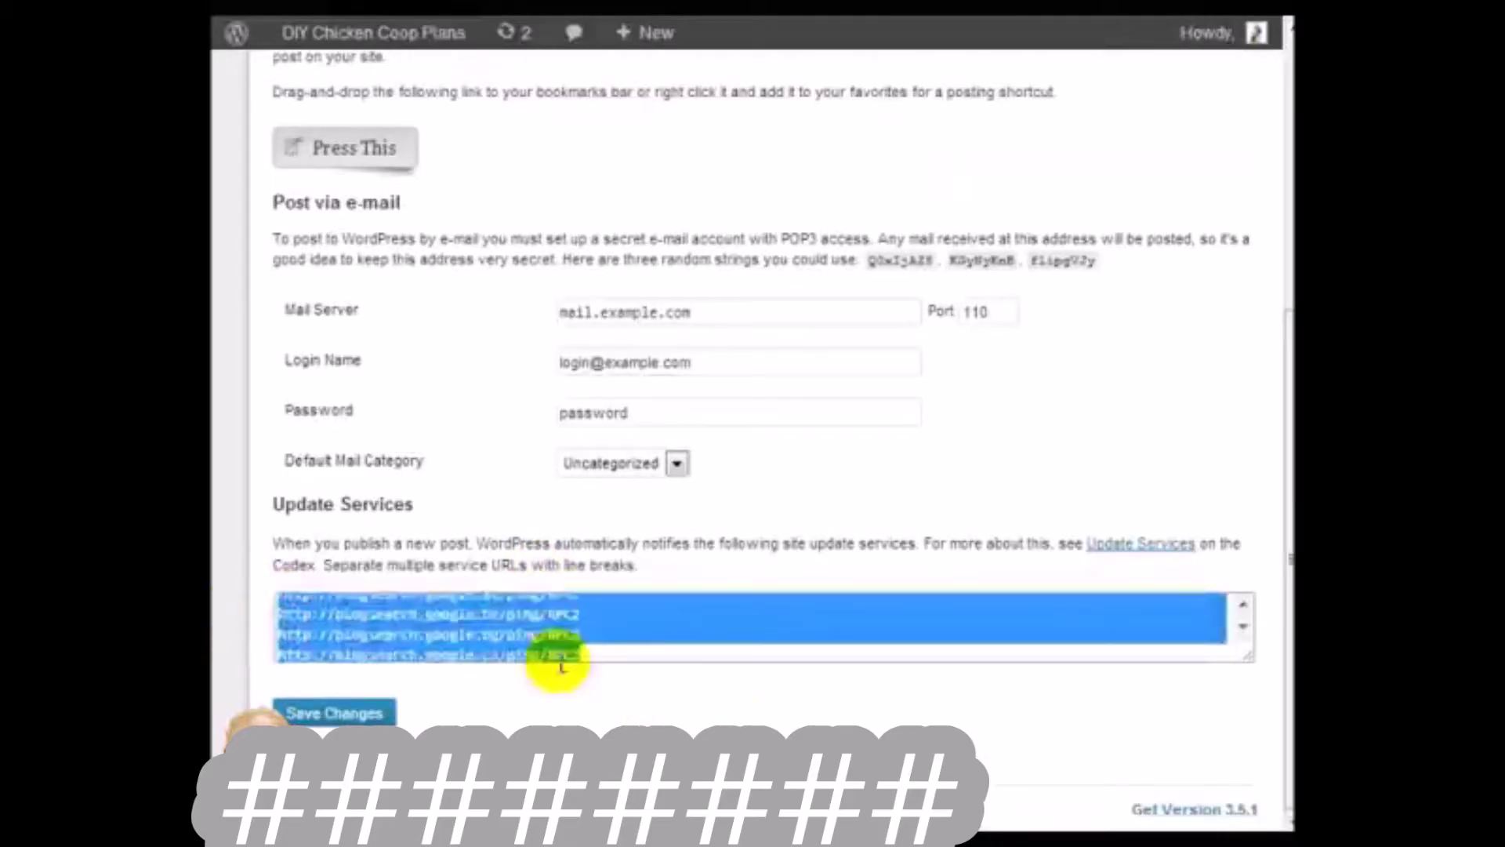
left_click(516, 637)
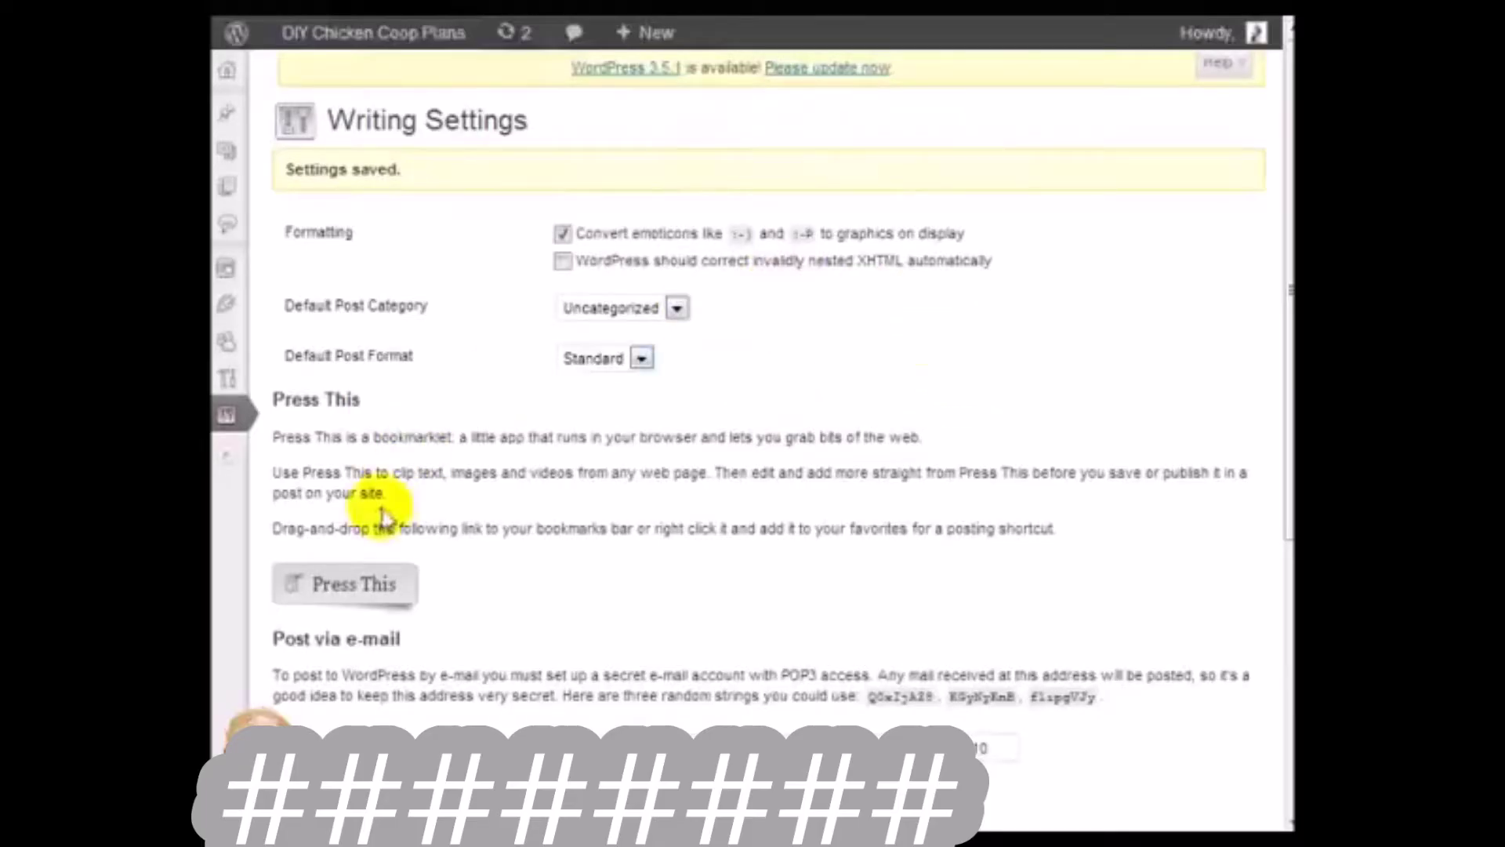
scroll(384, 502, "down", 5)
scroll(713, 622, "up", 2)
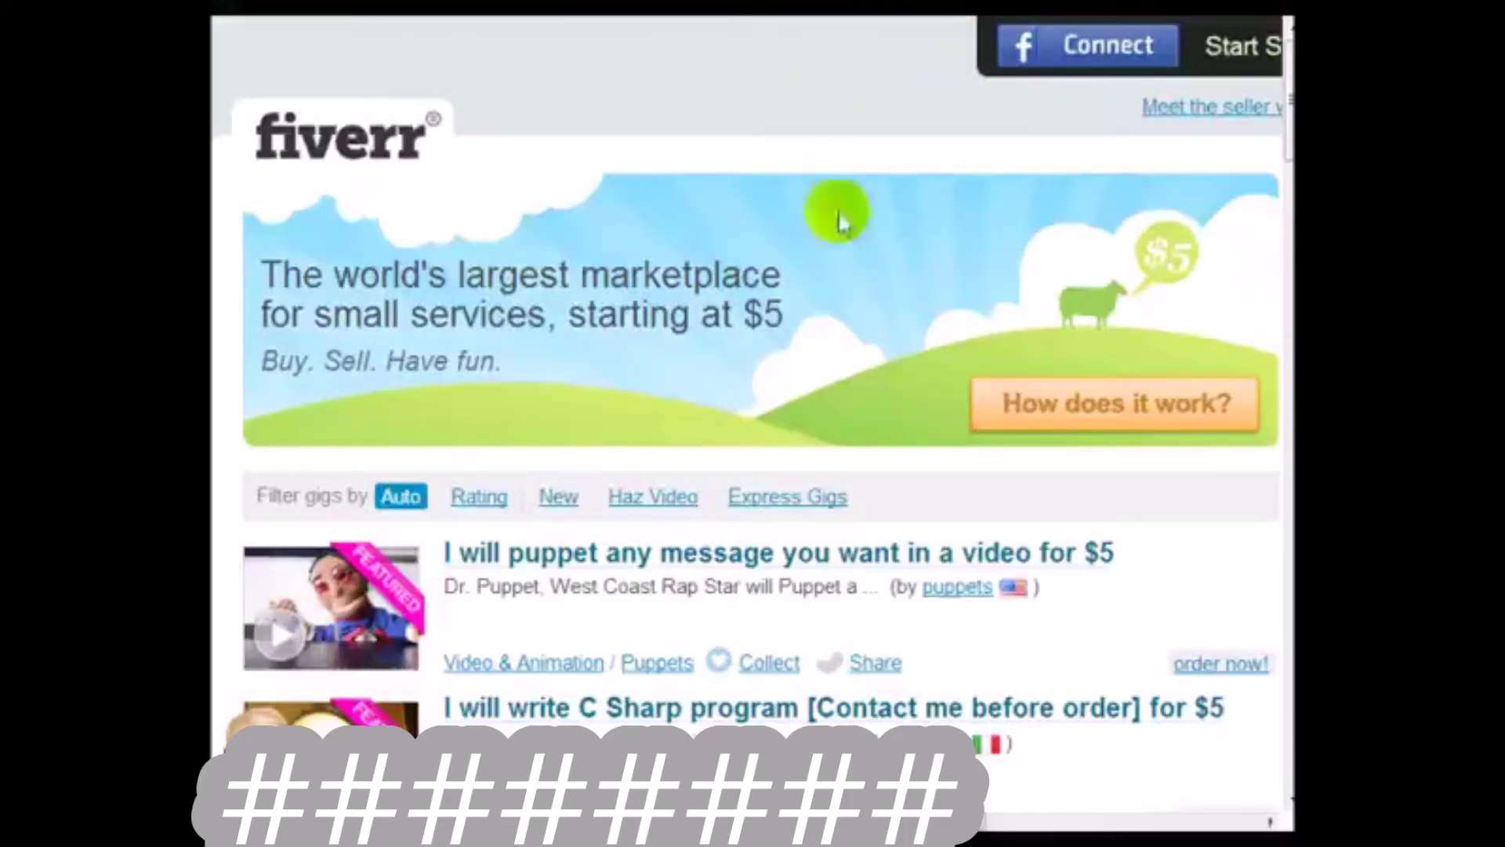
Search Fiverr gigs for 'social backlinks'.
scroll(749, 424, "right", 5)
left_click(1098, 219)
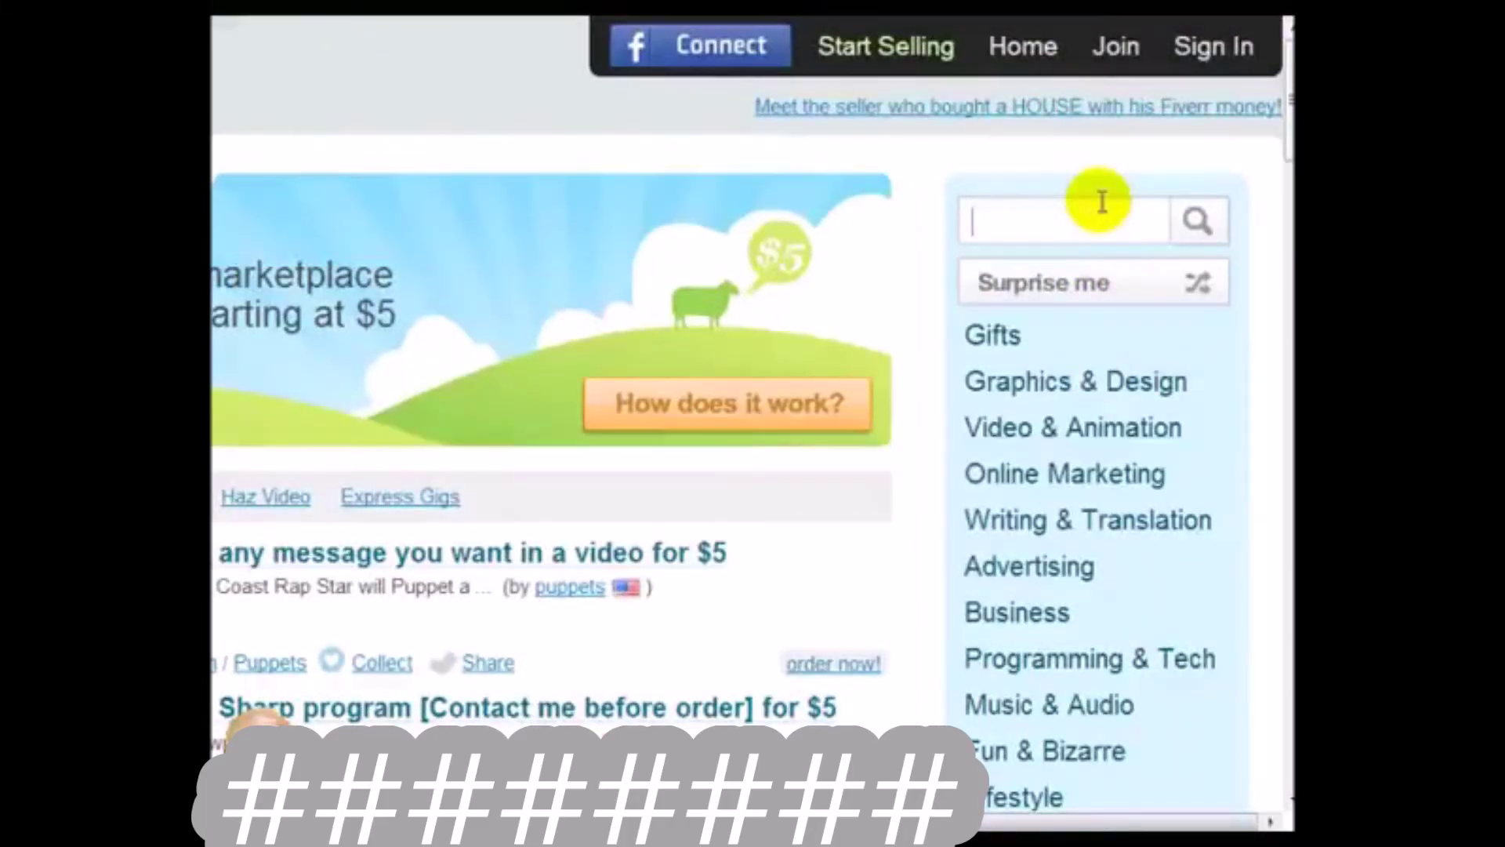
type("social")
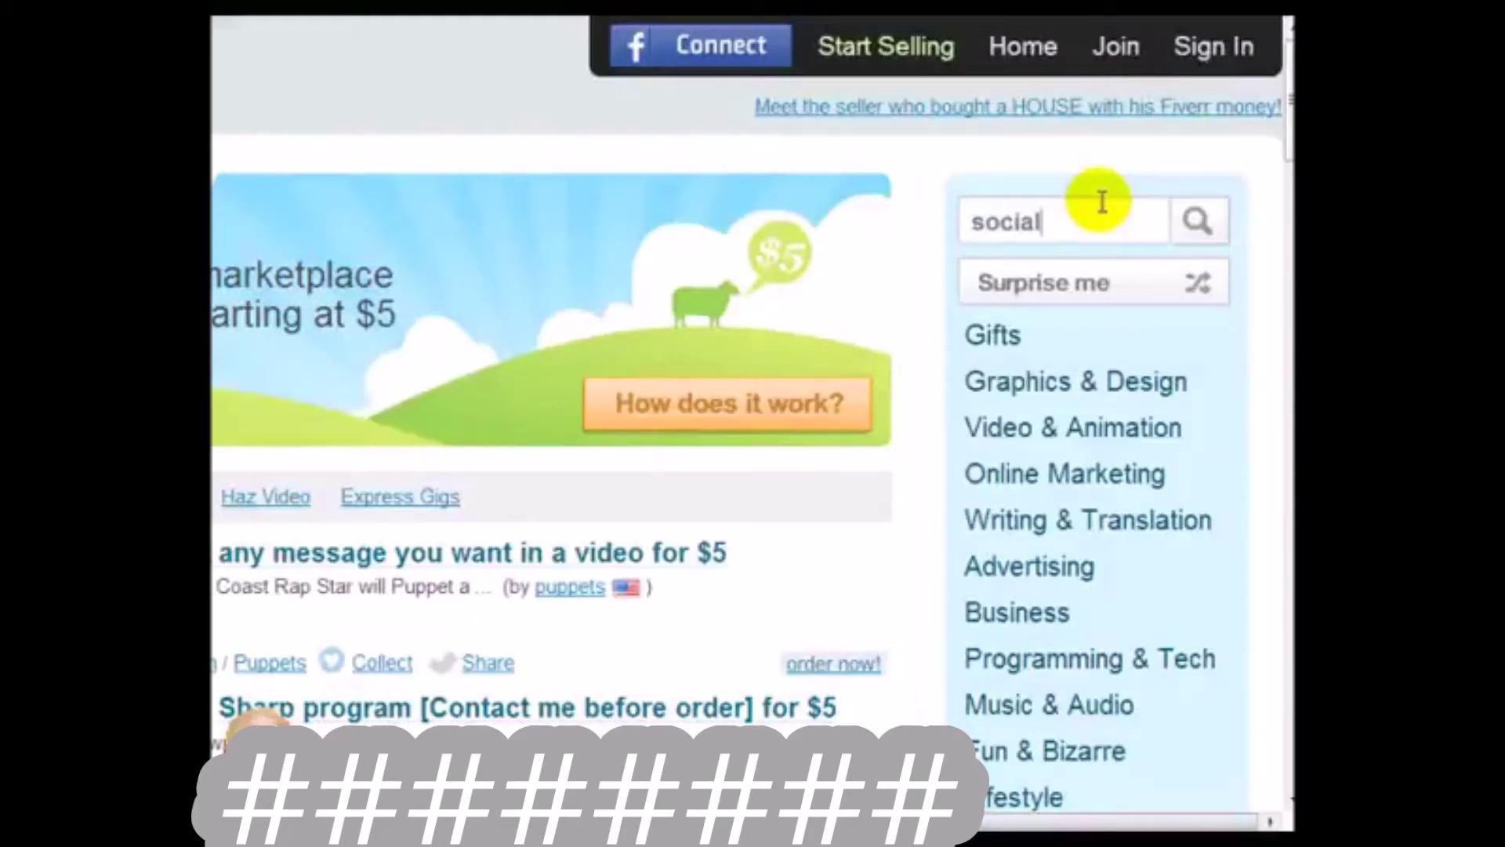
type(" backlinks")
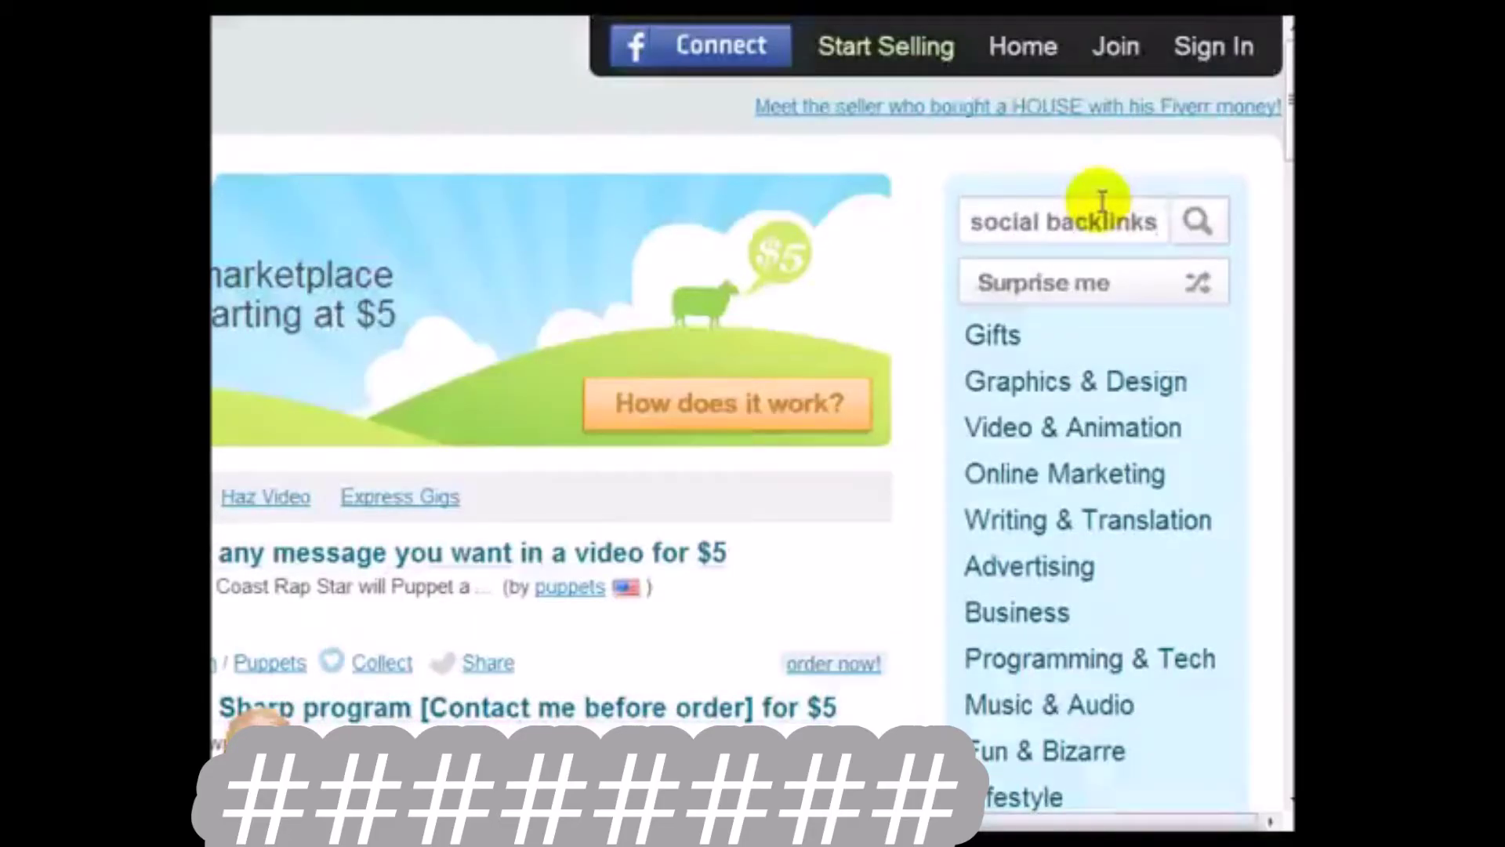
key("Return")
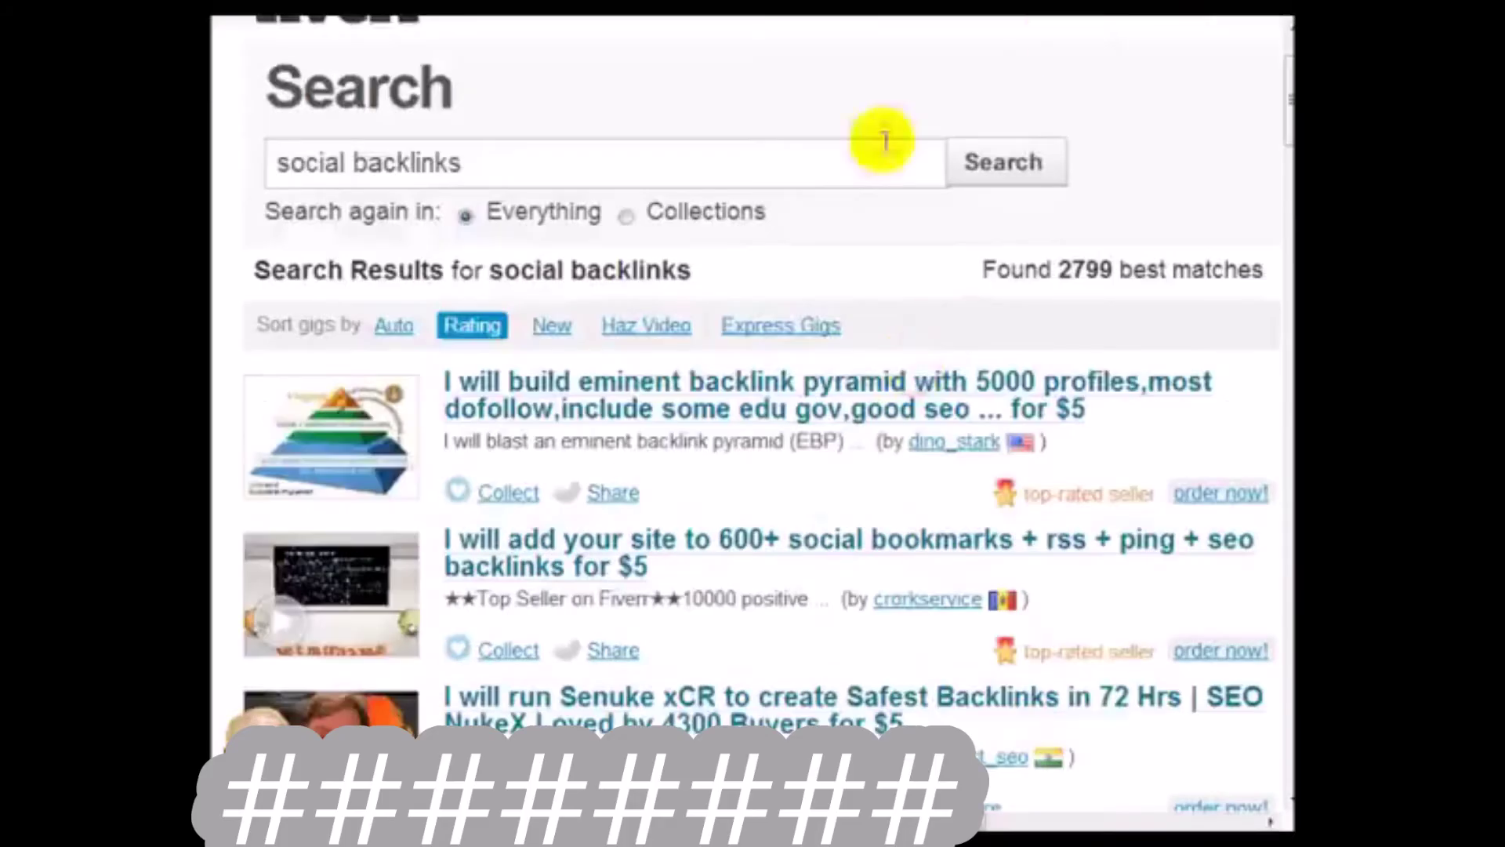
scroll(776, 298, "down", 3)
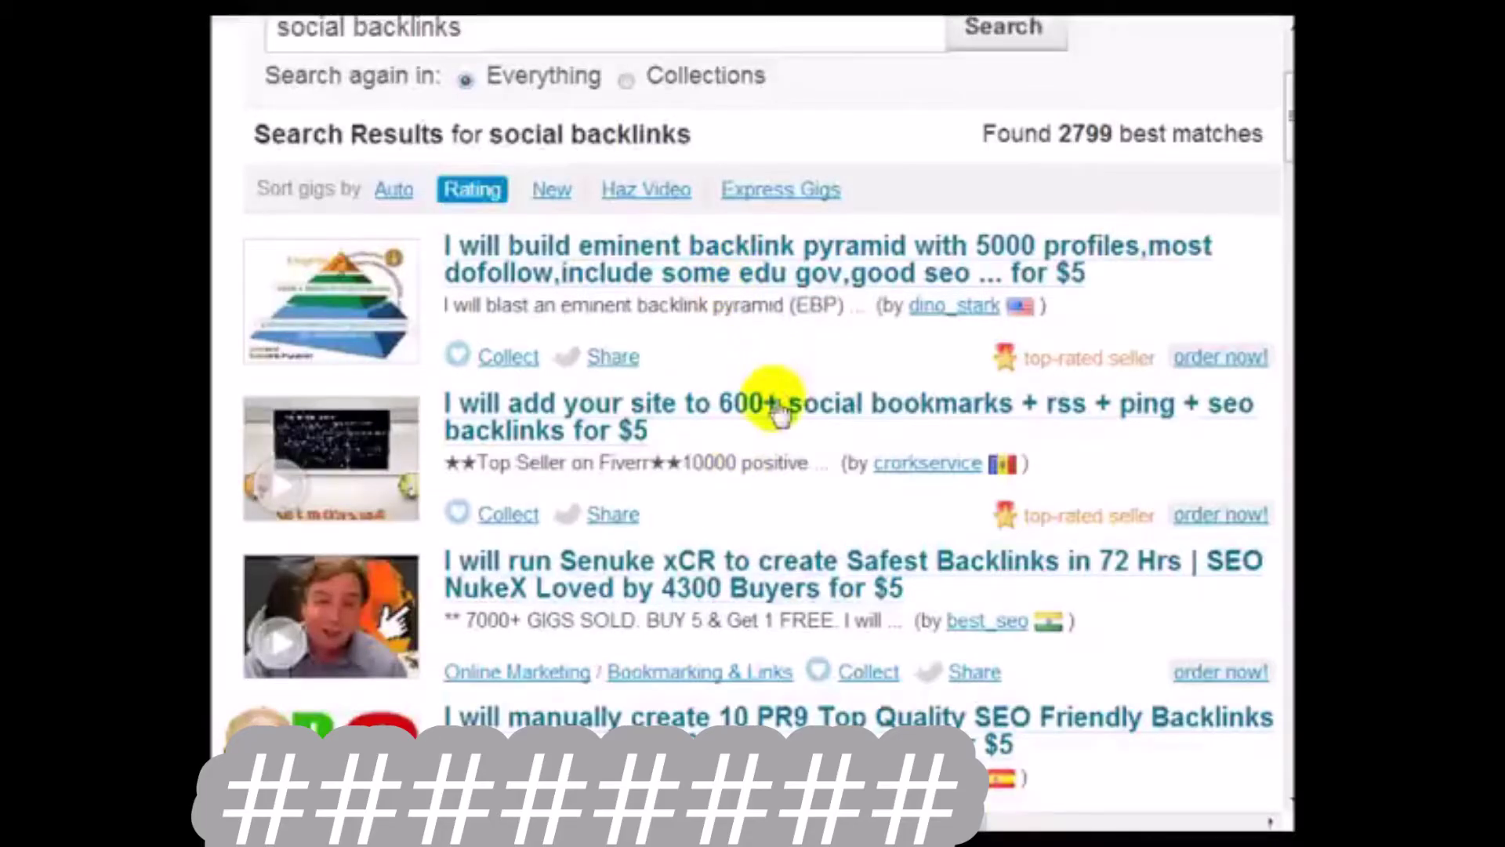
scroll(780, 414, "up", 2)
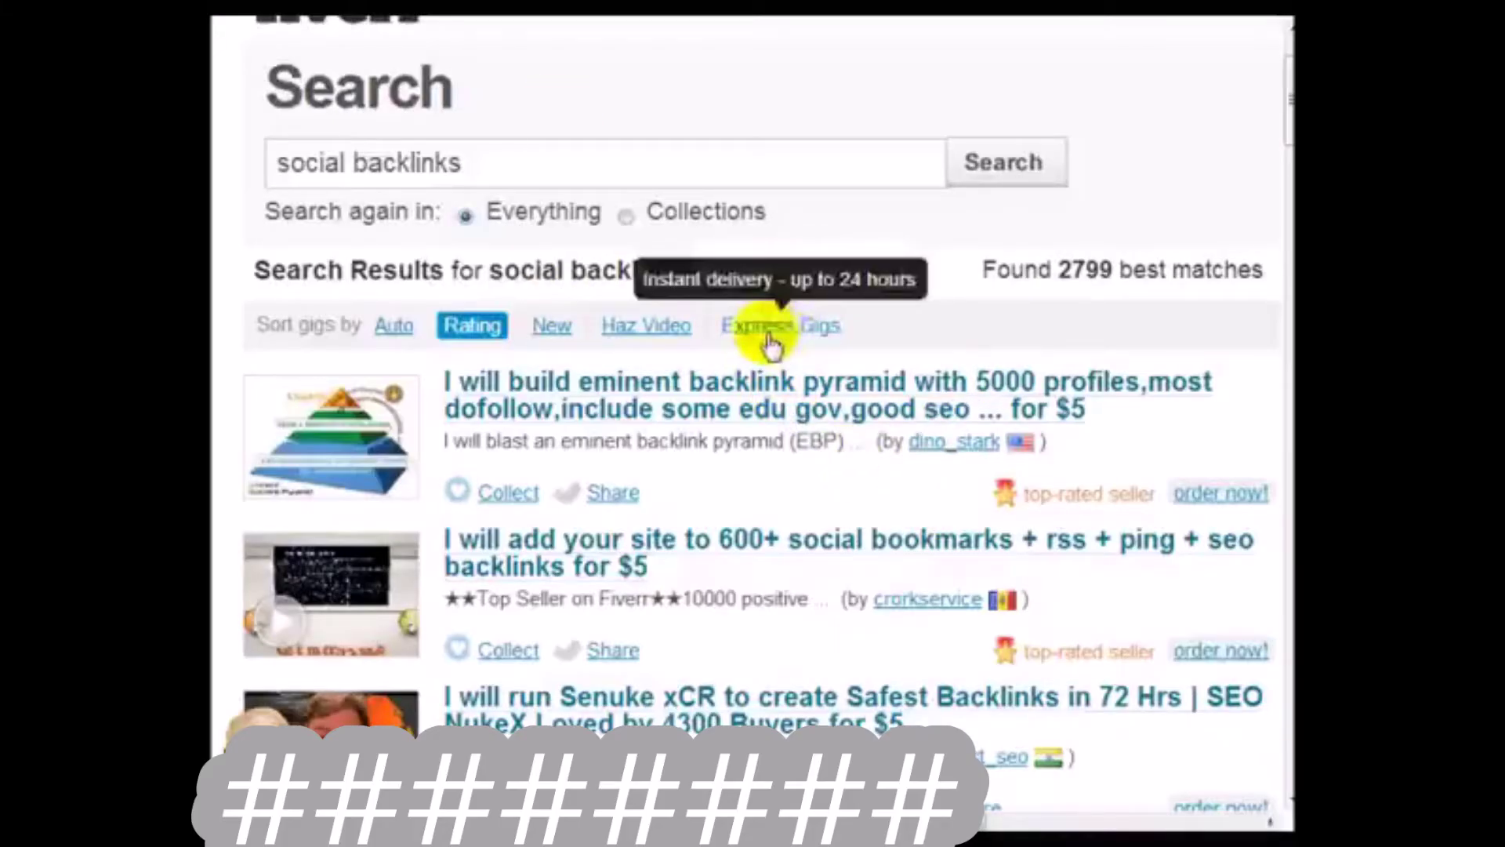
scroll(865, 560, "down", 2)
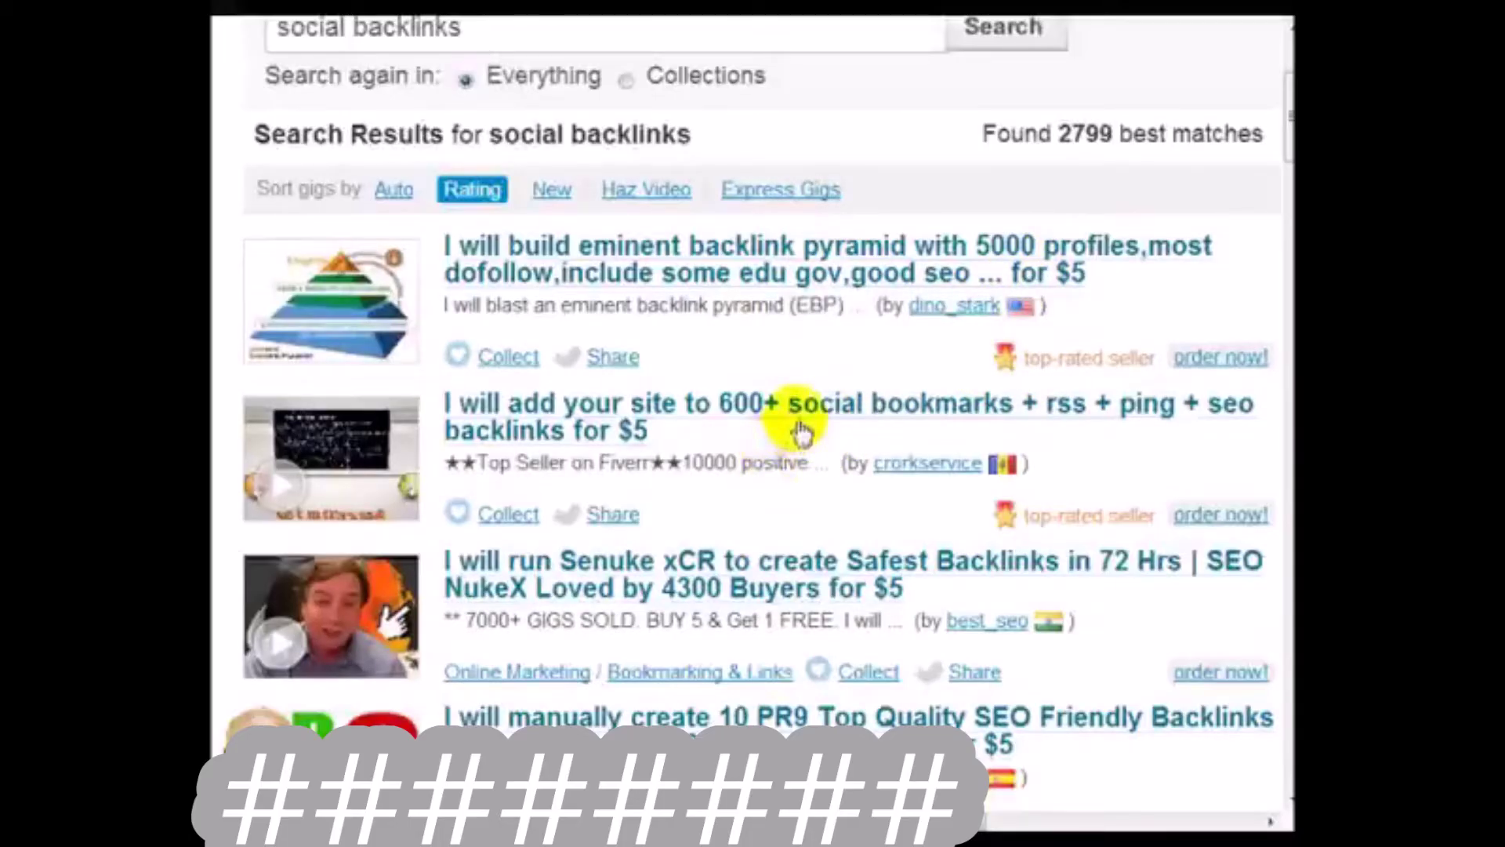
scroll(980, 427, "down", 2)
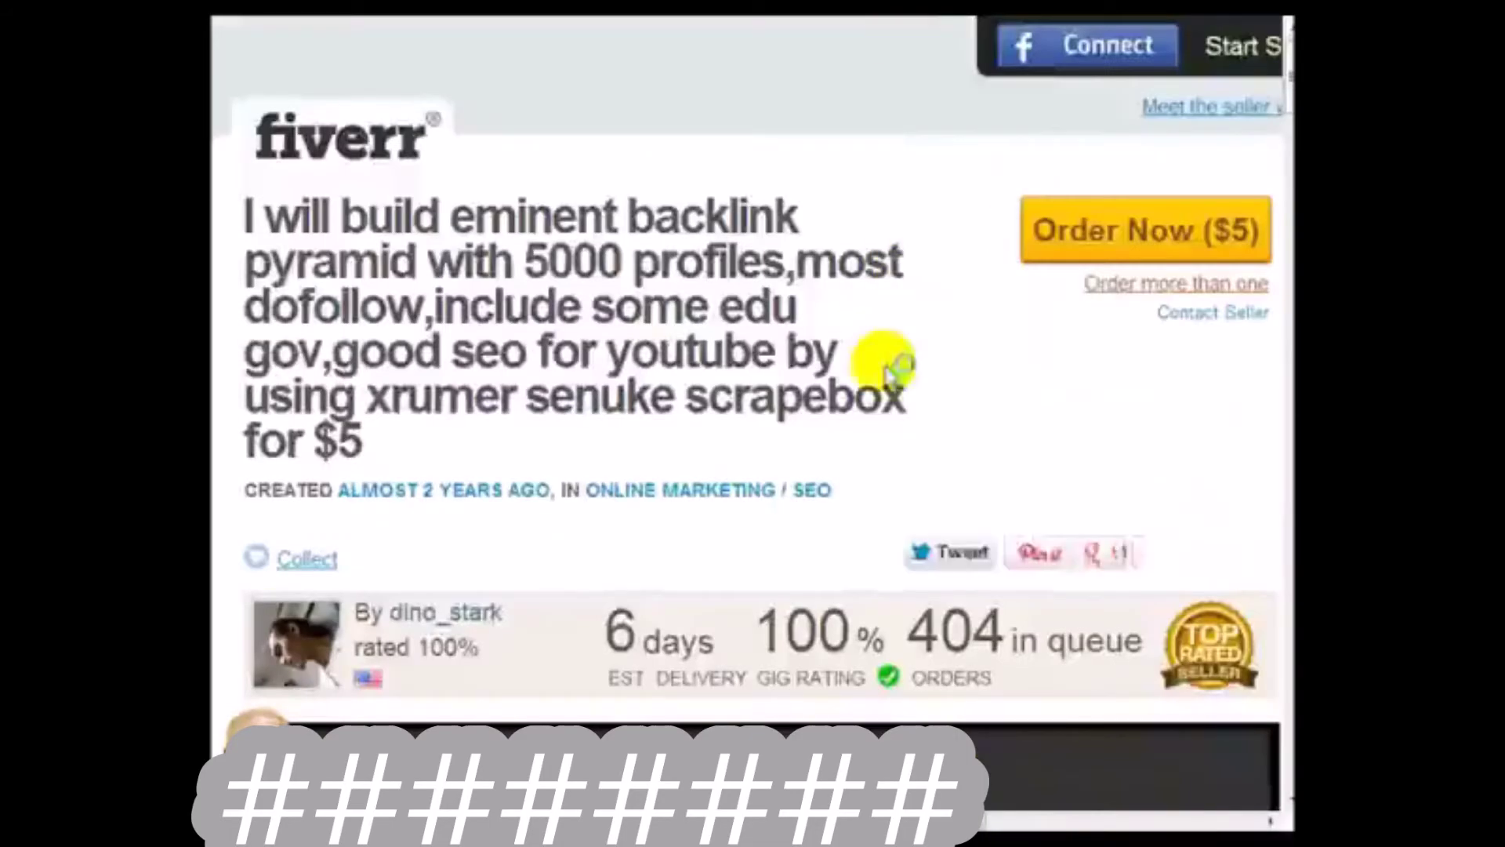
scroll(880, 363, "down", 10)
scroll(885, 369, "down", 5)
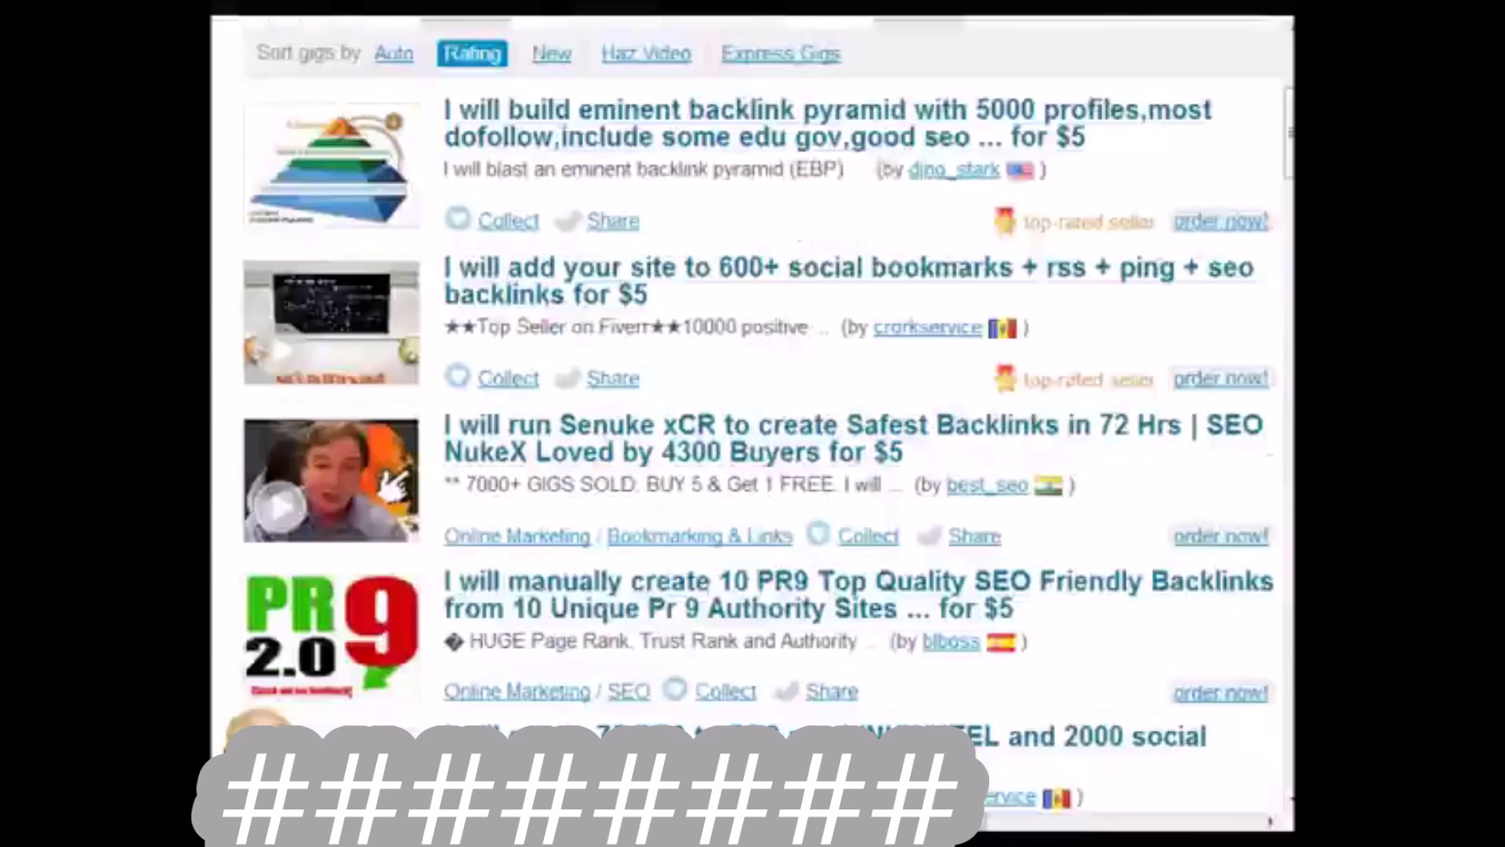
left_click(876, 249)
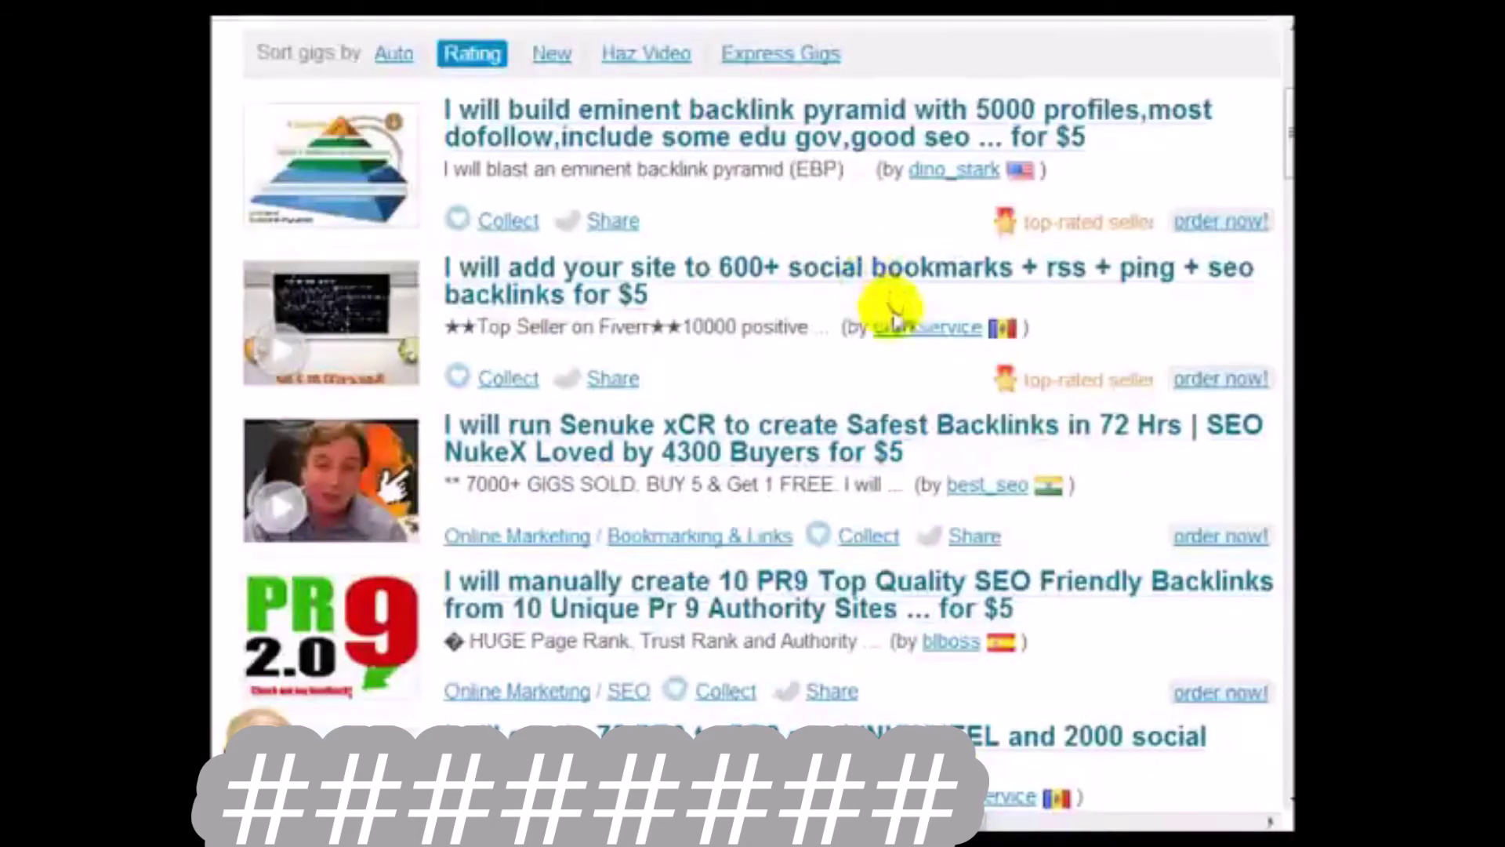
scroll(787, 329, "down", 2)
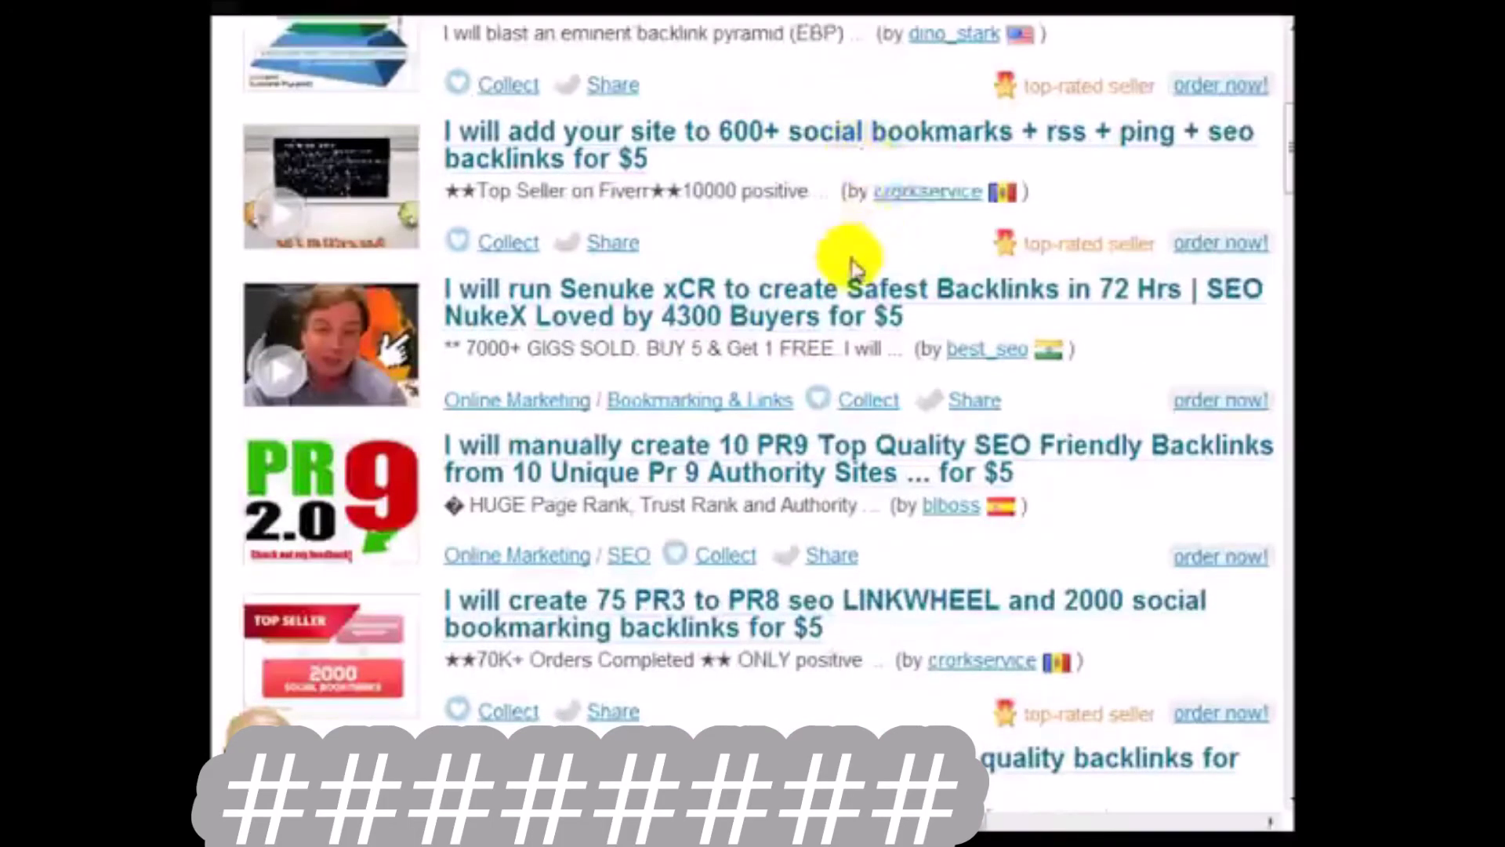
scroll(853, 266, "up", 8)
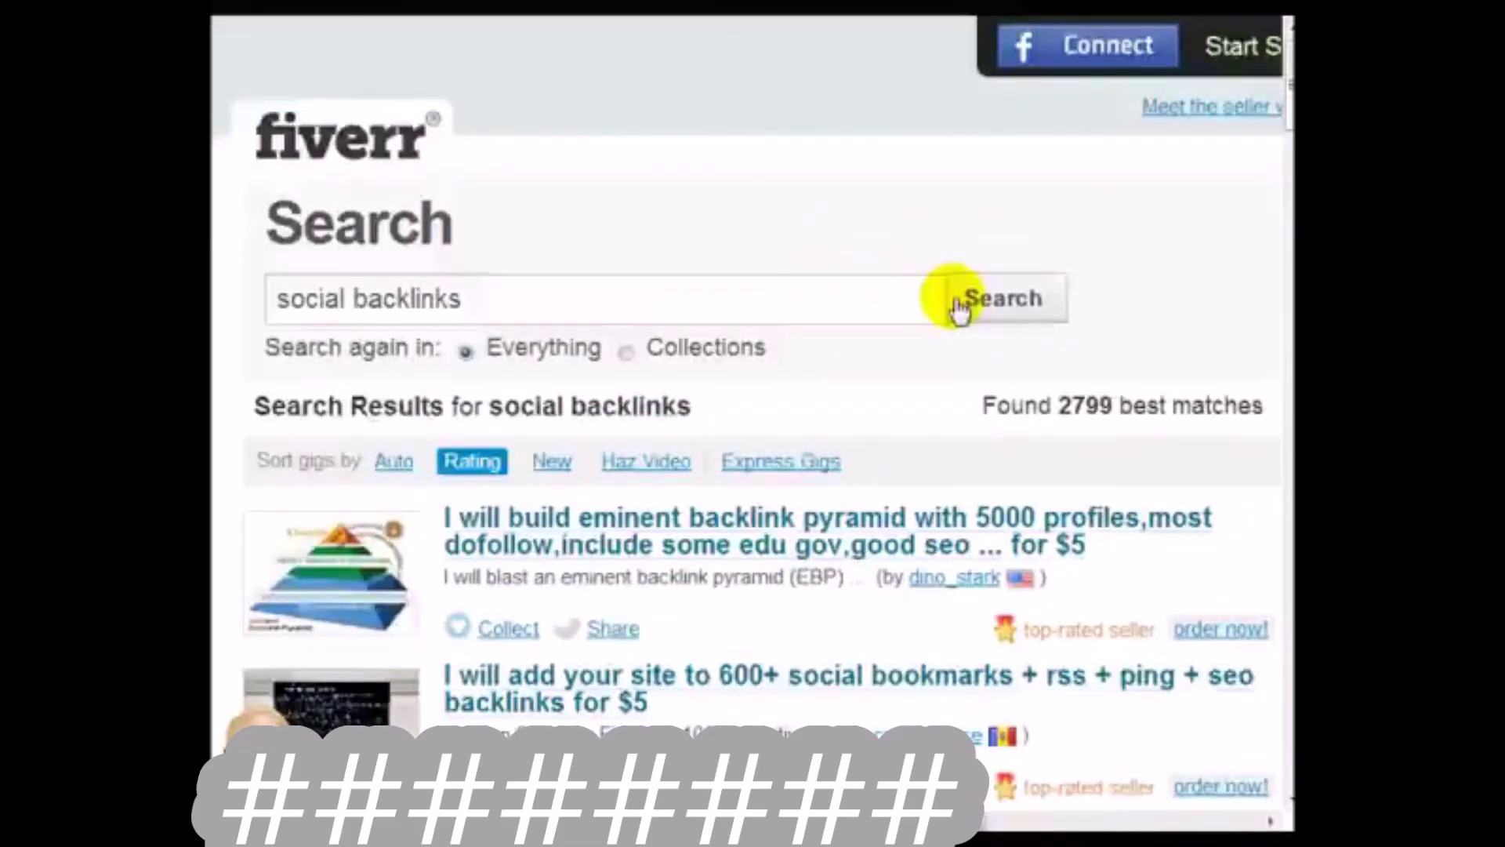
scroll(959, 308, "down", 3)
scroll(1010, 263, "up", 3)
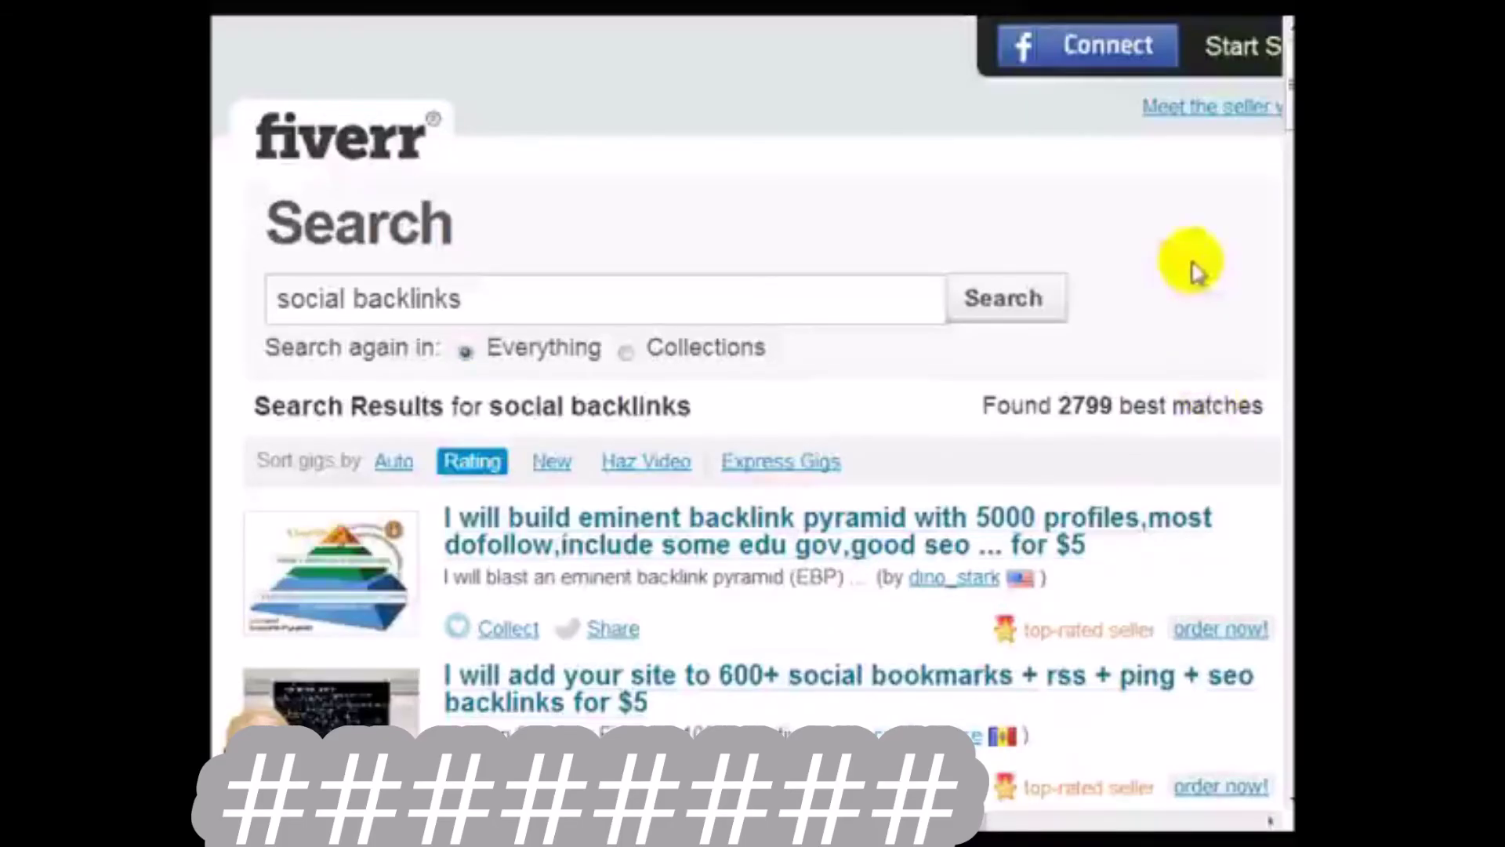
key("alt+Home")
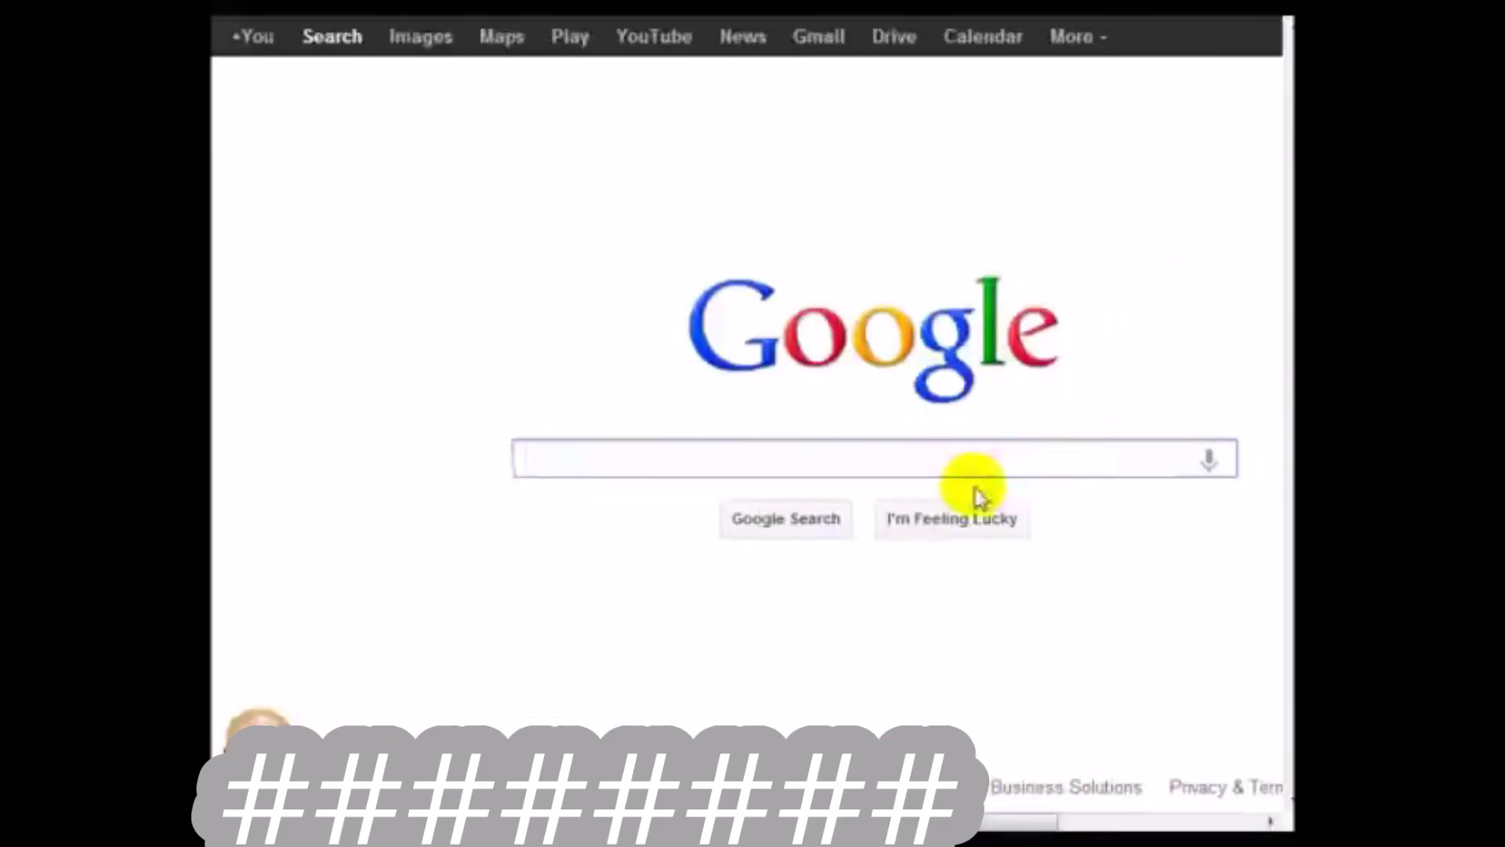
Search Google for 'senuke', then replace the query with 'content buzz' and search again.
type("senuke")
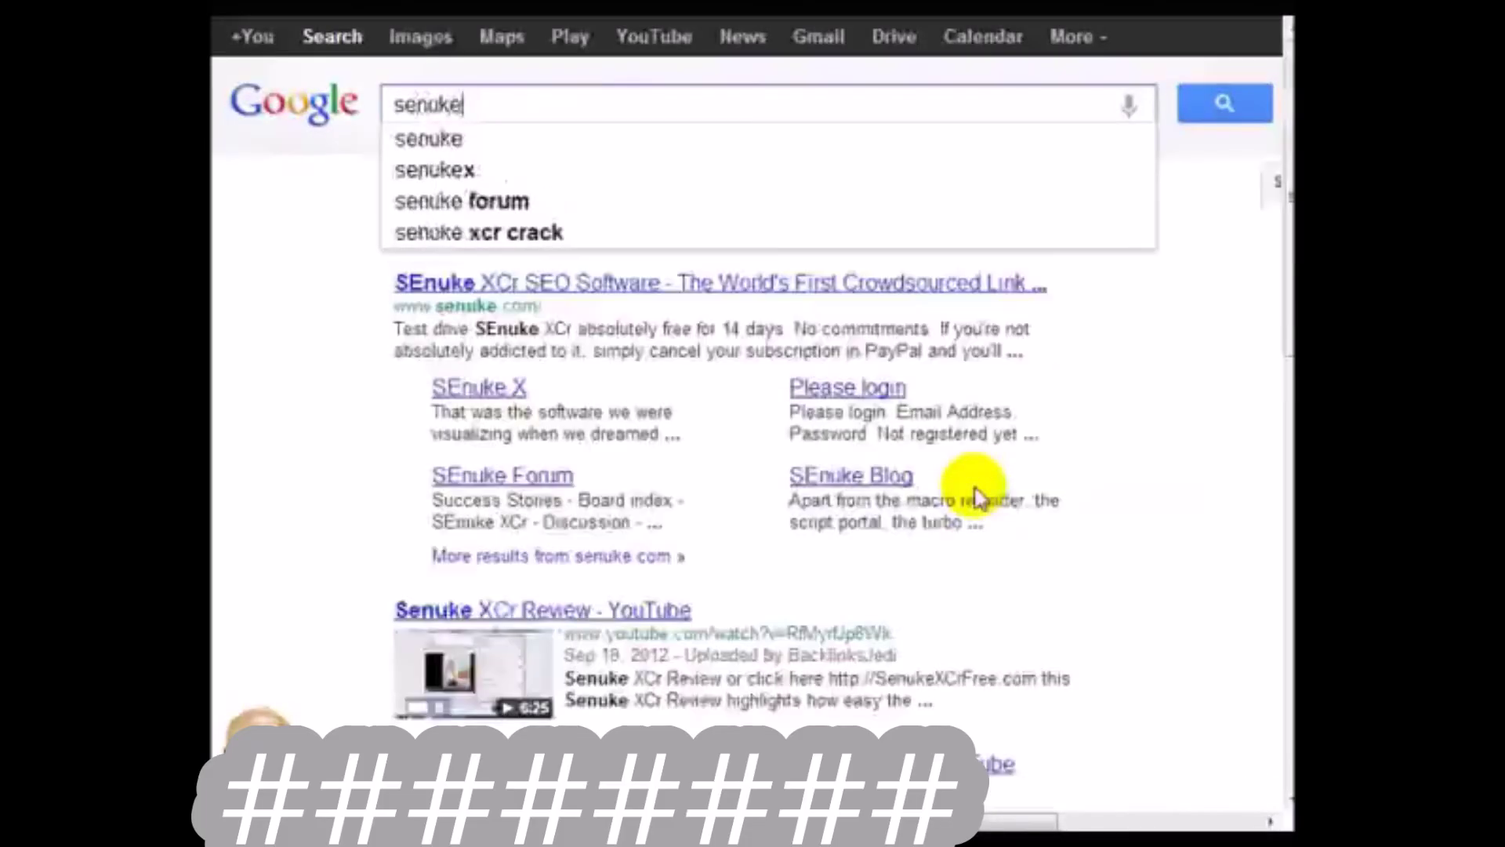
key("Return")
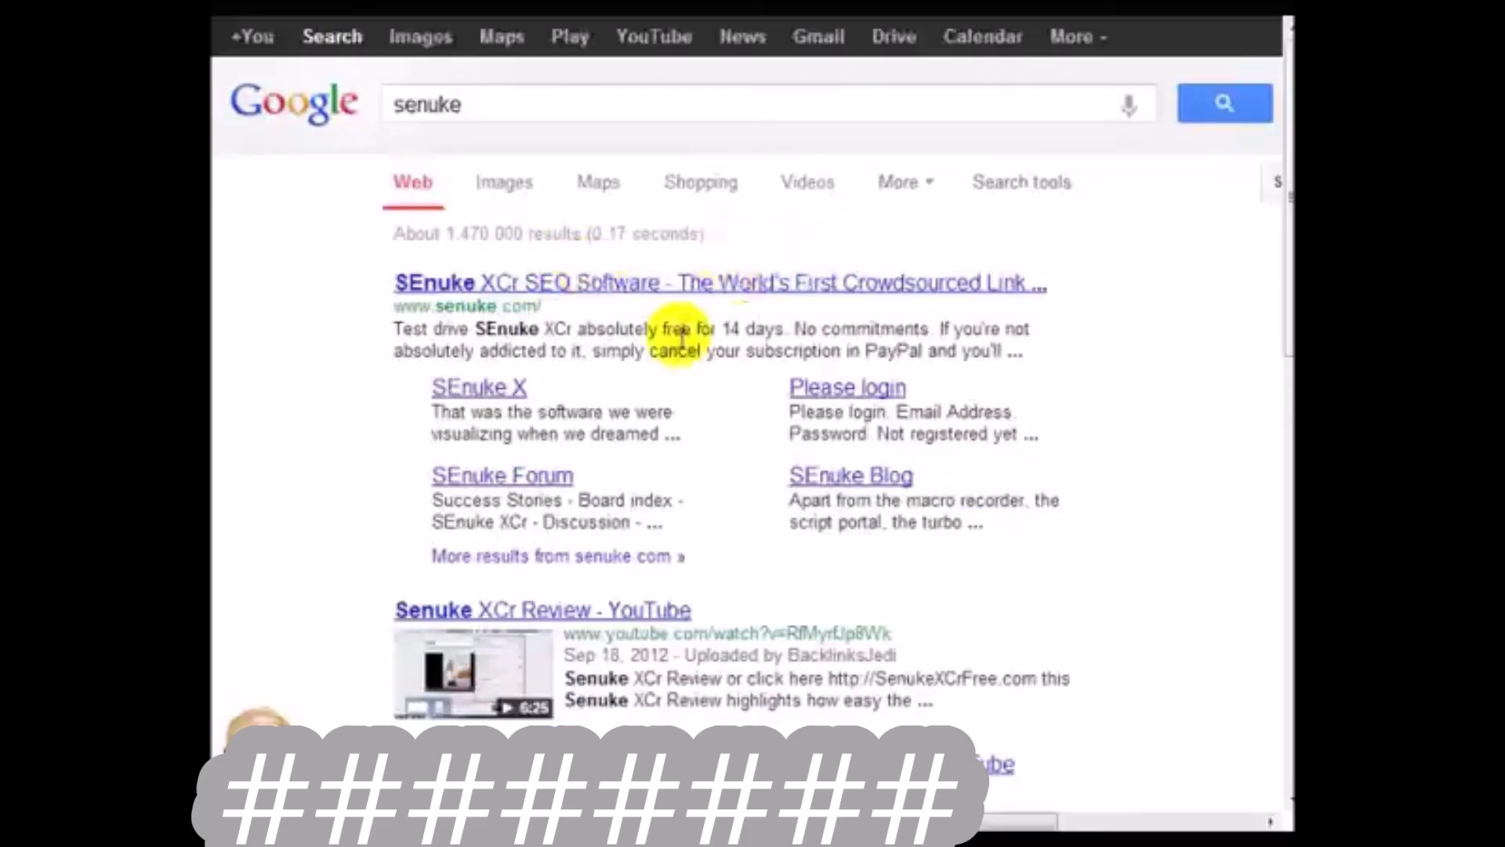
left_click(726, 101)
double_click(722, 101)
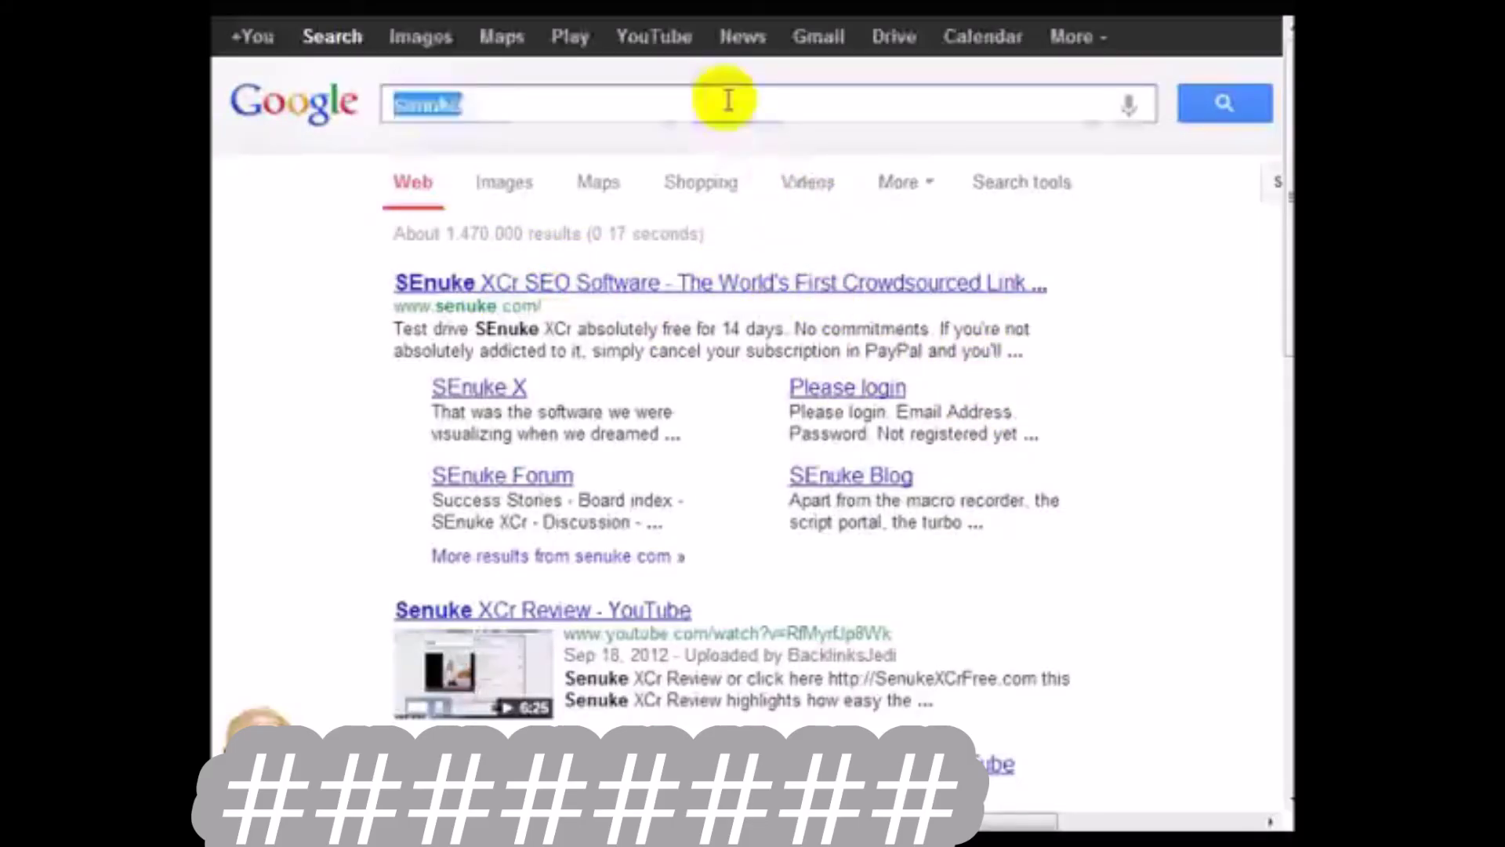
type("dontent b")
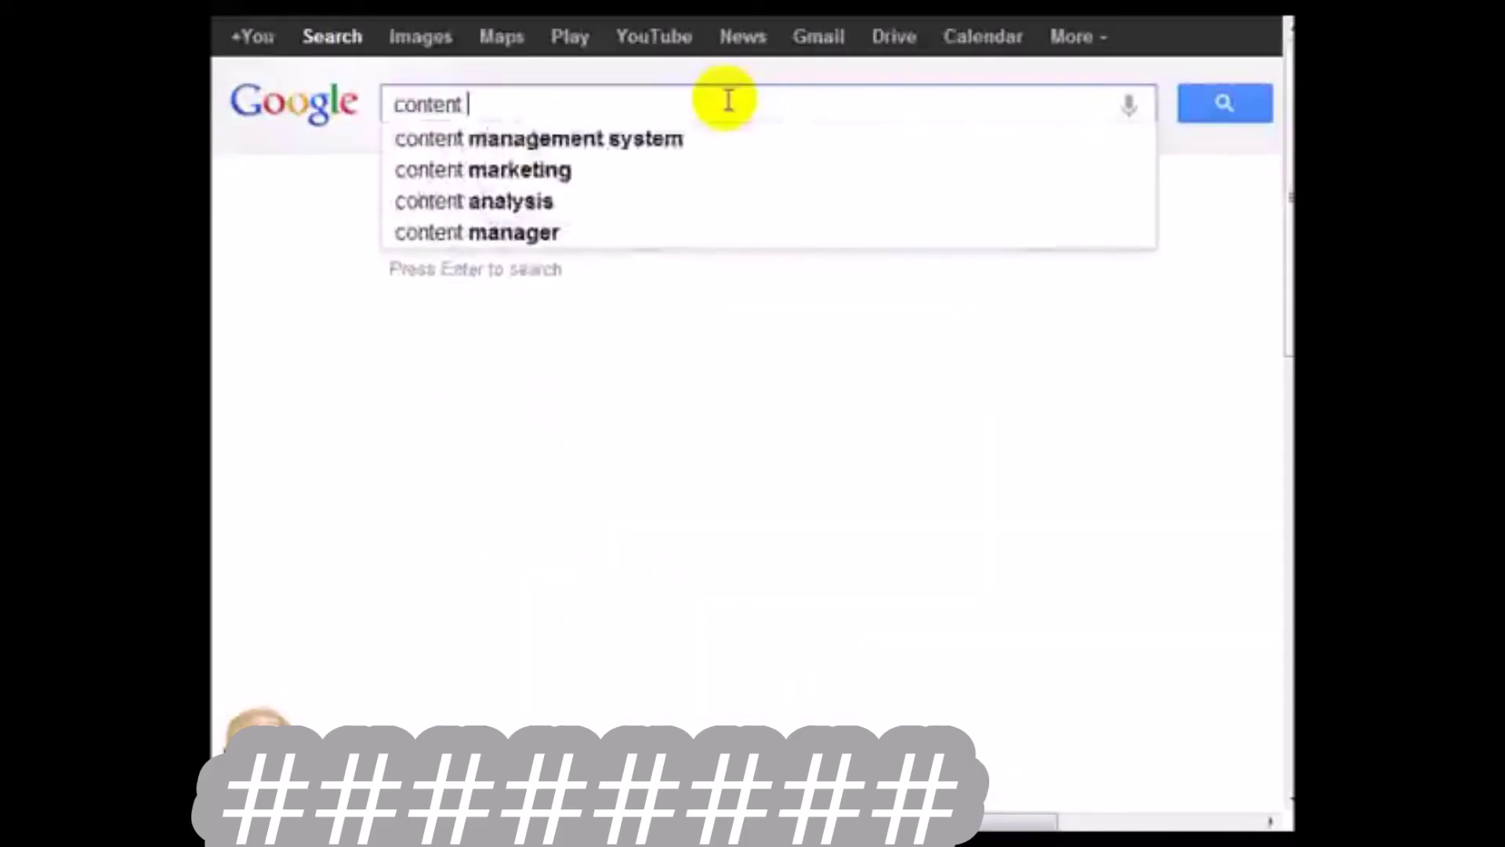
type("uzz")
key("Return")
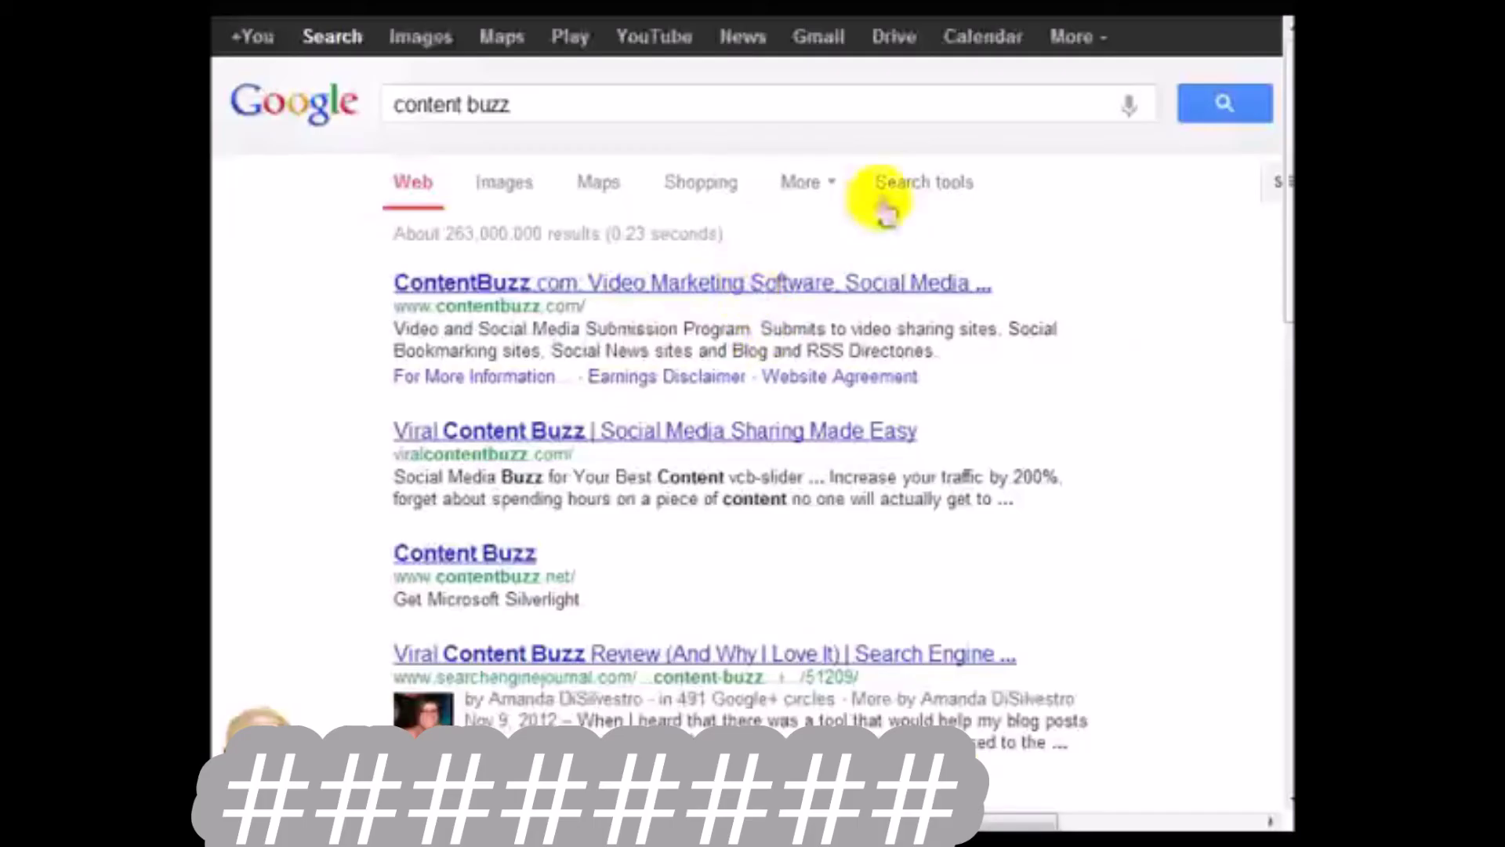
Replace the 'content buzz' query with 'magic submitter' and run the Google search.
triple_click(576, 107)
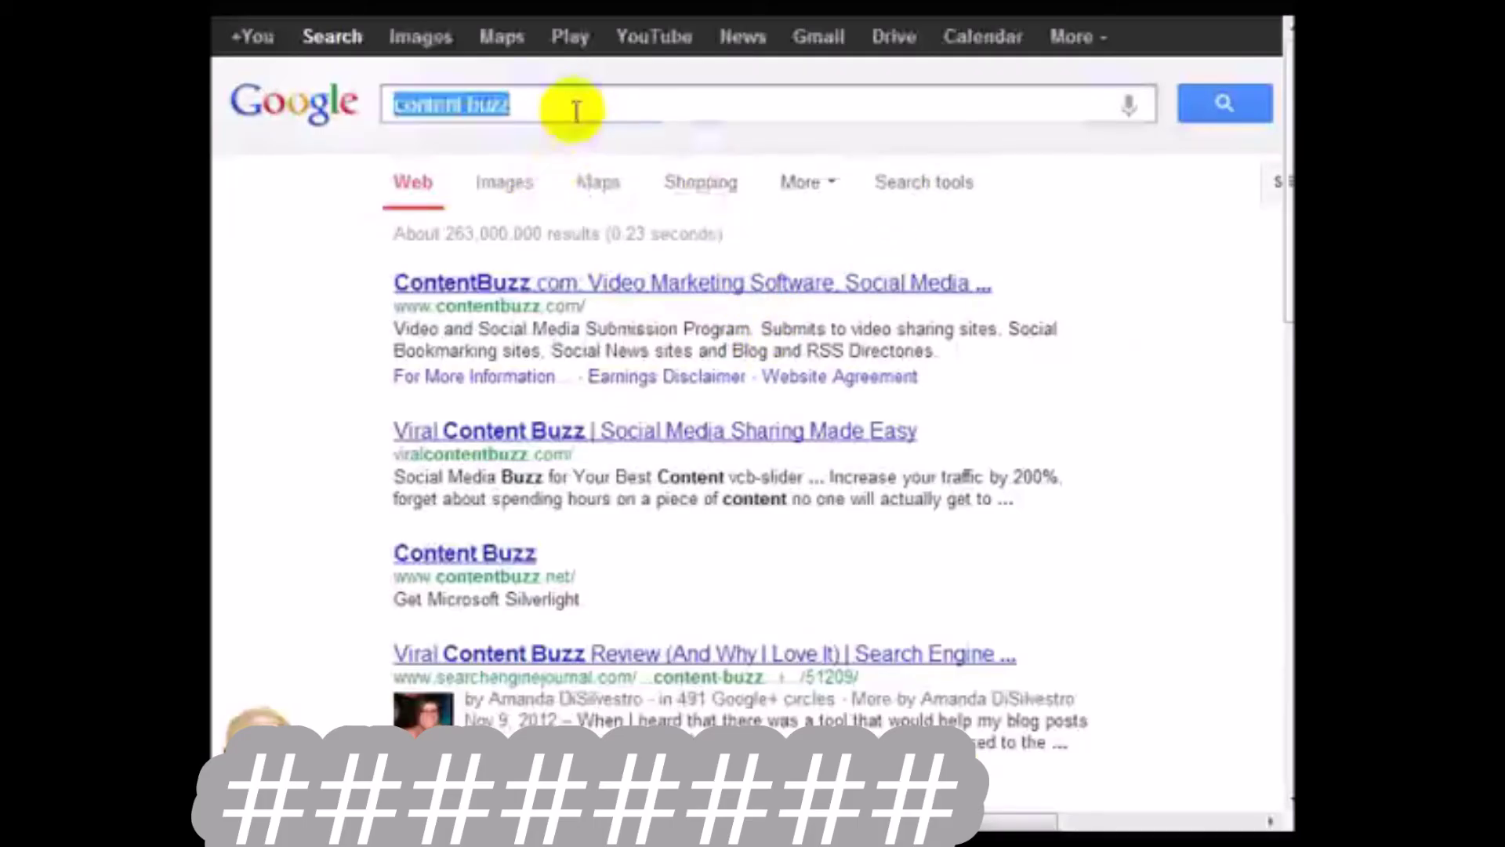
type("magic su")
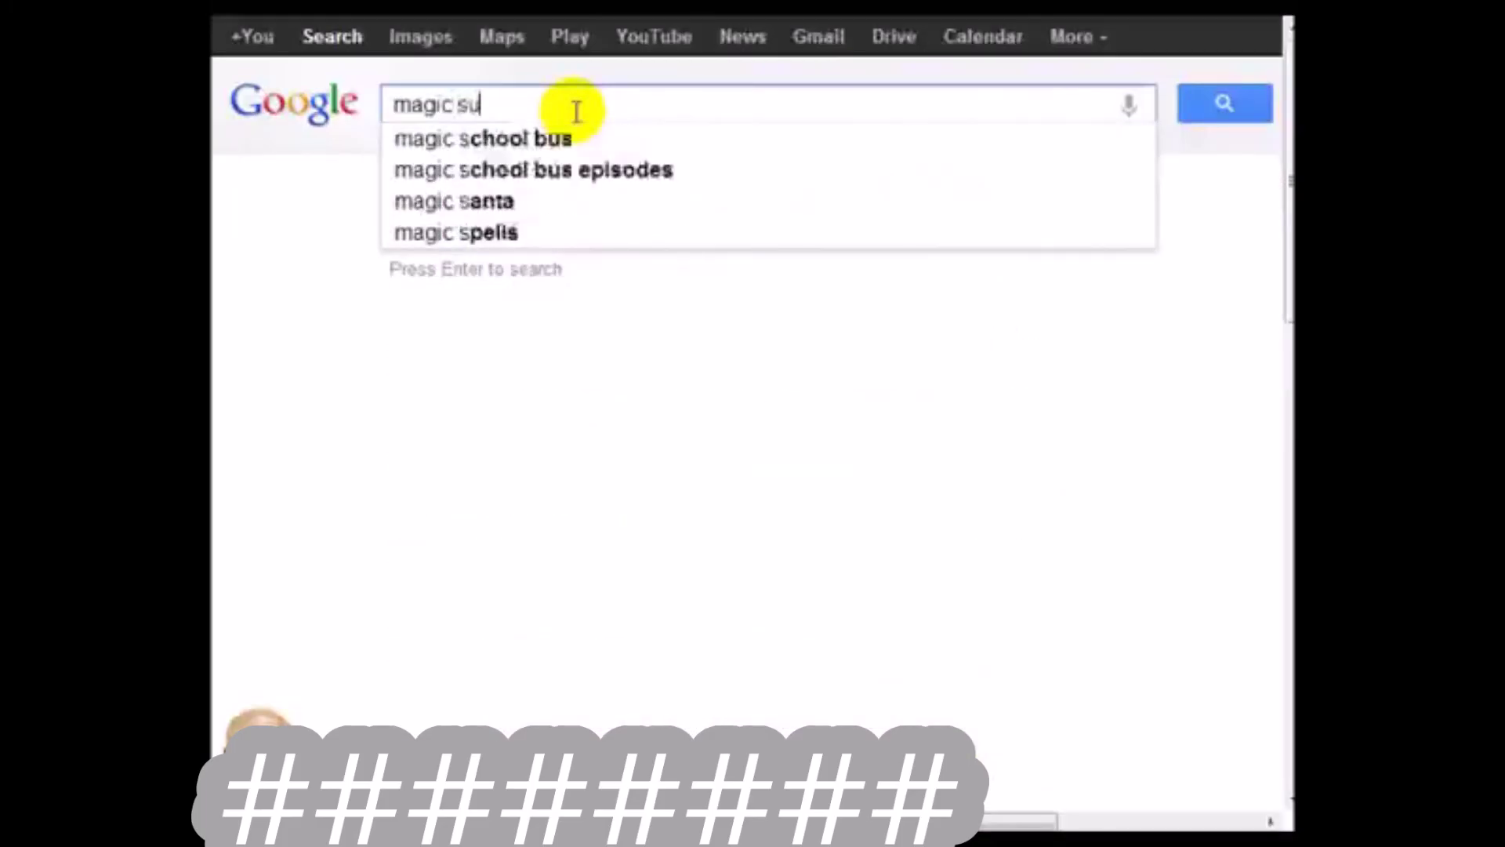
type("bmitter")
key("Return")
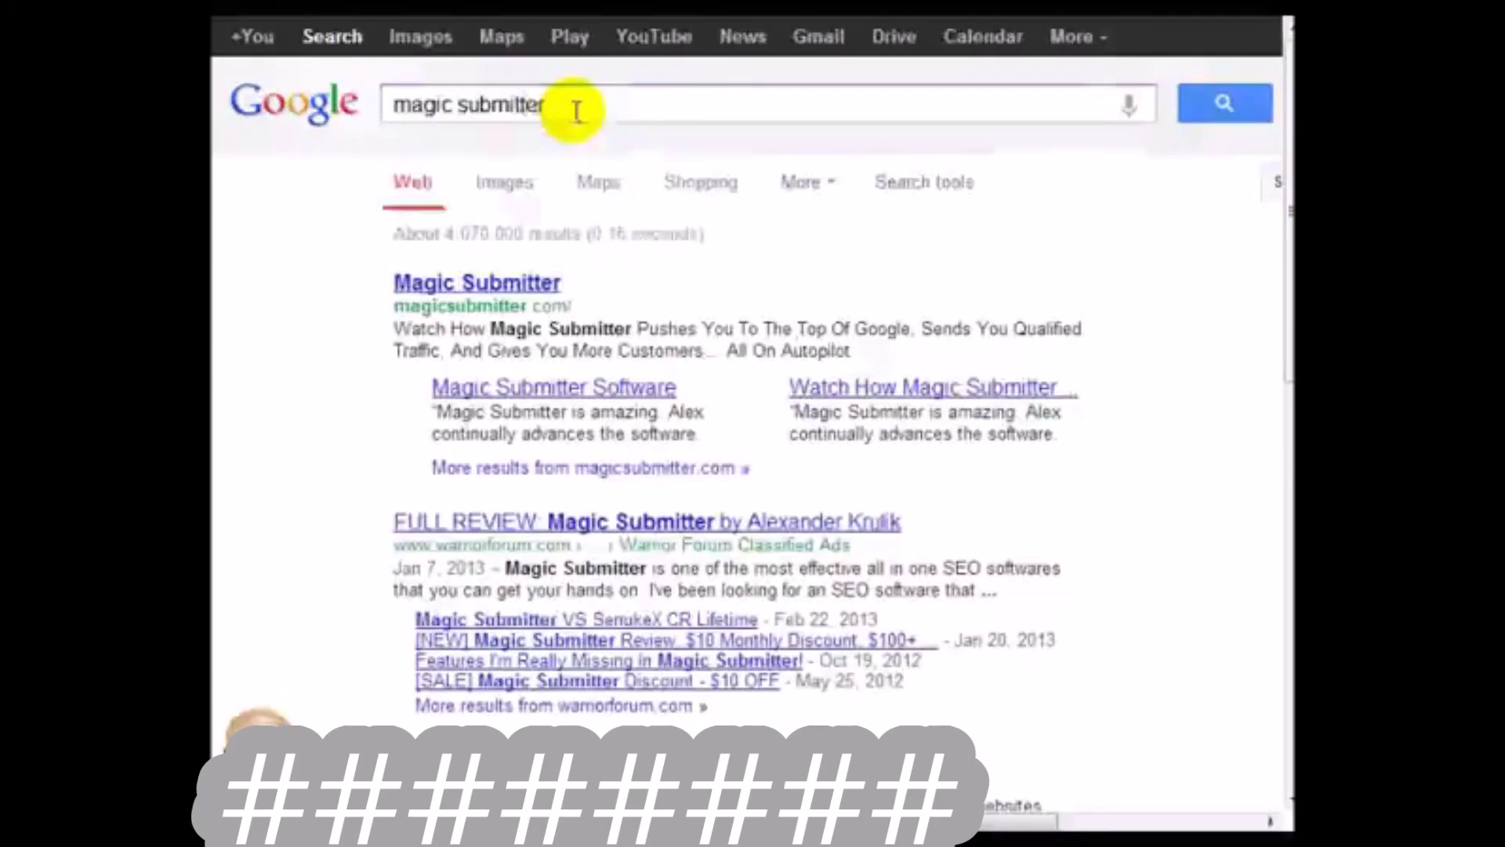